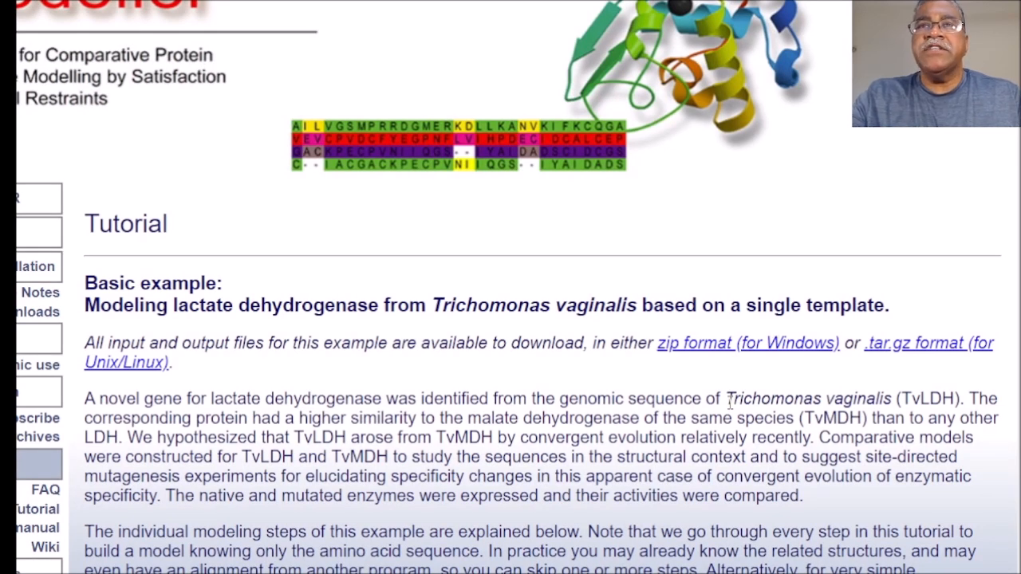
# Step: Highlight the species name in the tutorial introduction, then examine the P1;TvLDH code line of TvLDH.ali in the text editor
pyautogui.moveTo(725, 399); pyautogui.dragTo(902, 395)
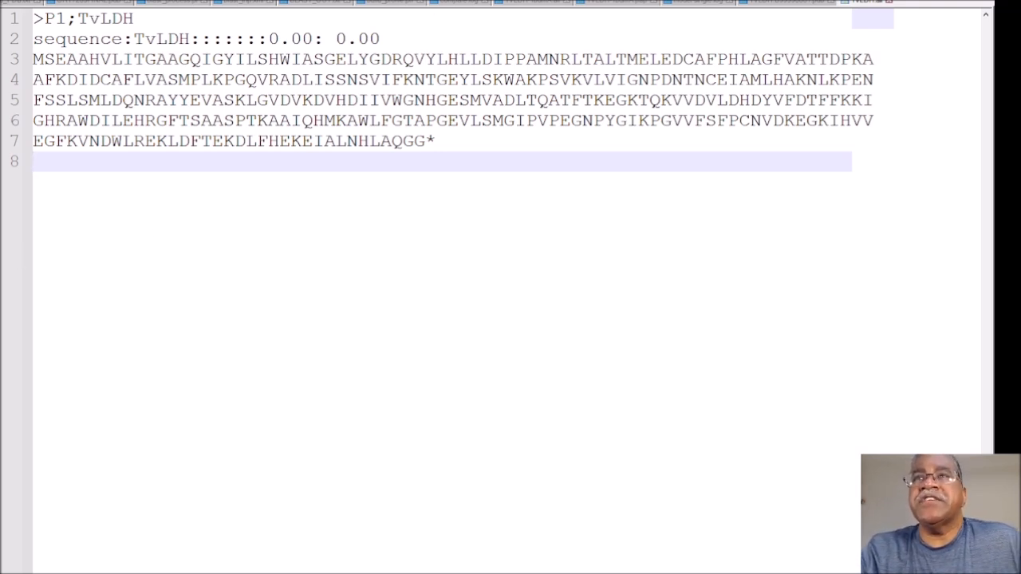
pyautogui.moveTo(67, 19); pyautogui.dragTo(21, 15)
pyautogui.moveTo(139, 19); pyautogui.dragTo(35, 17)
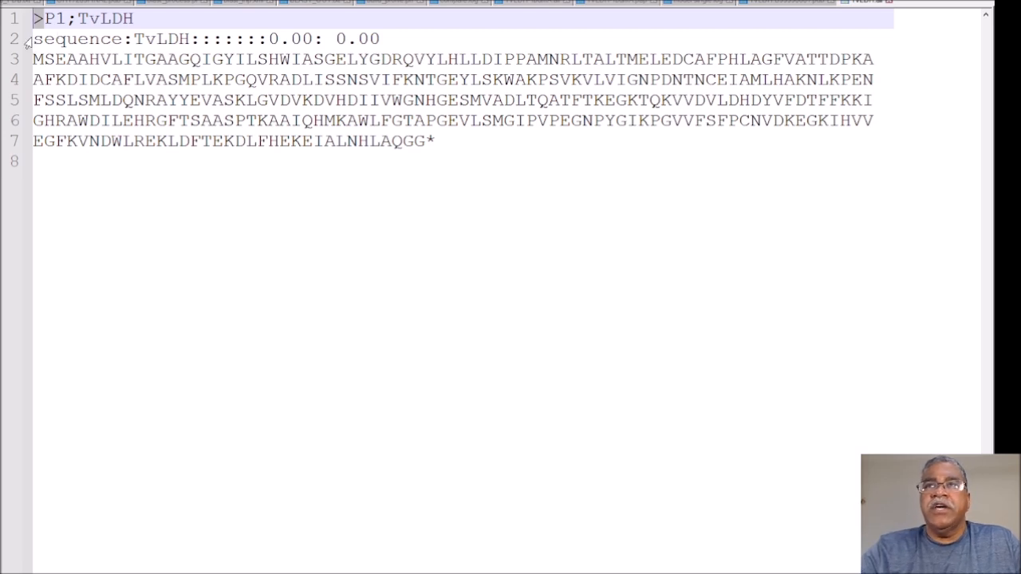
pyautogui.click(72, 18)
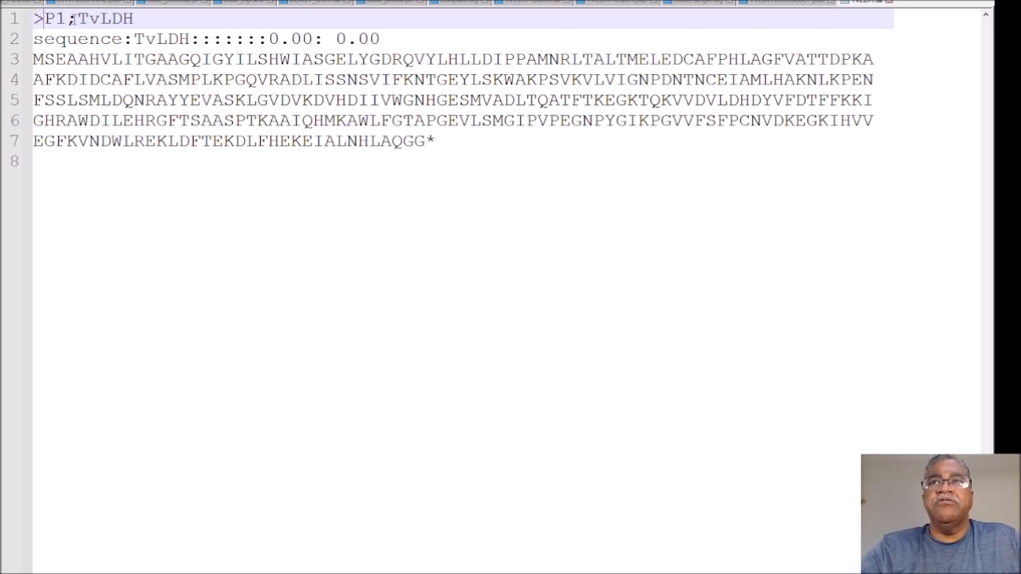
pyautogui.moveTo(150, 20); pyautogui.dragTo(25, 21)
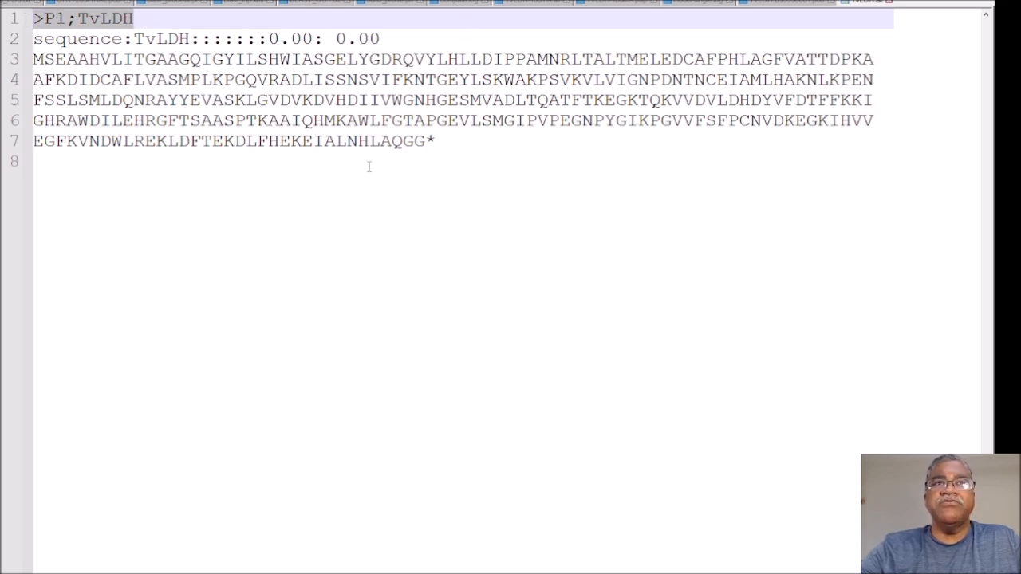
# Step: Examine the amino acid sequence in lines 3 to 7 and the colon-separated fields of the second line of TvLDH.ali
pyautogui.moveTo(446, 136); pyautogui.dragTo(33, 61)
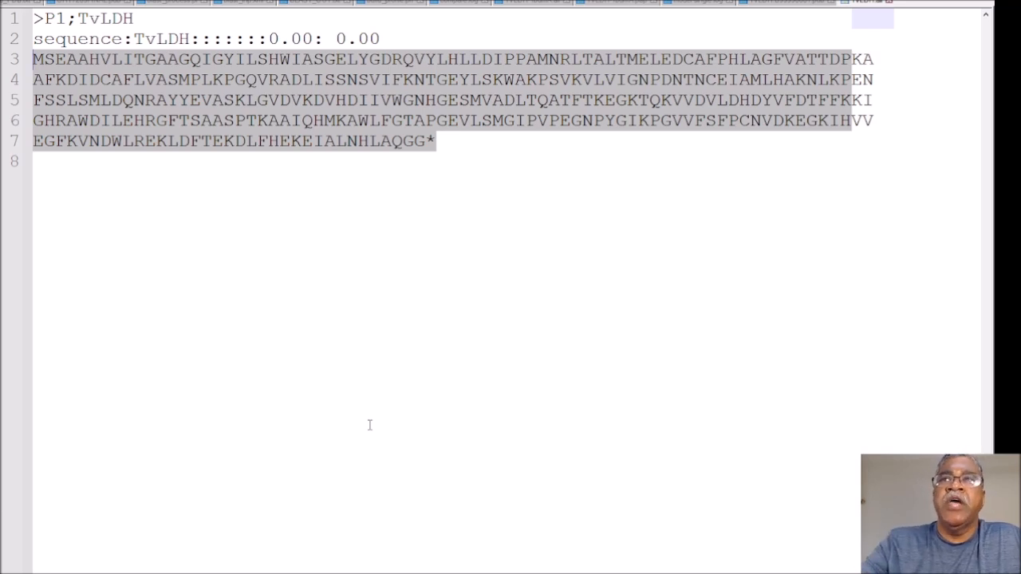
pyautogui.click(101, 66)
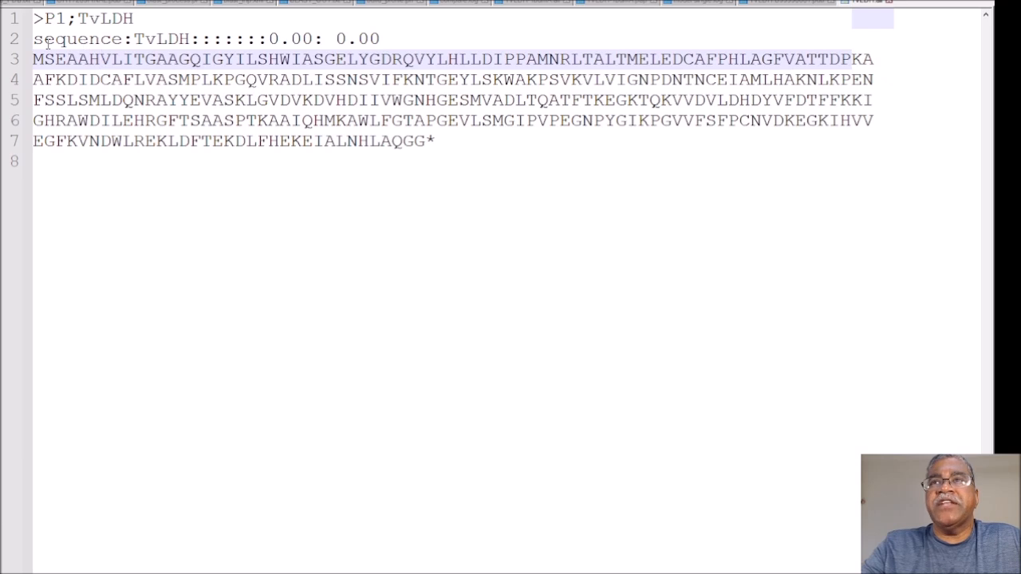
pyautogui.moveTo(37, 40); pyautogui.dragTo(381, 46)
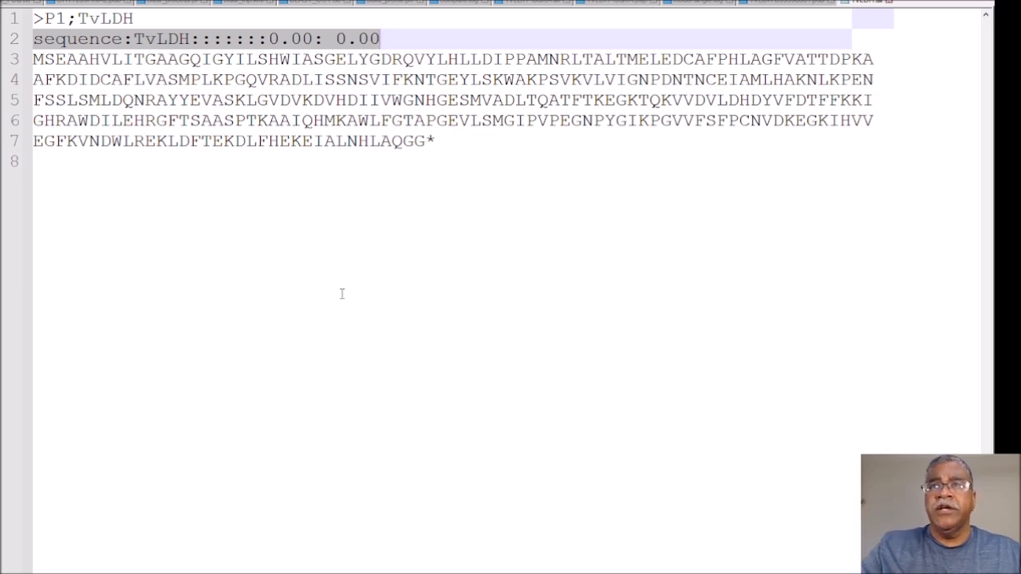
pyautogui.doubleClick(66, 39)
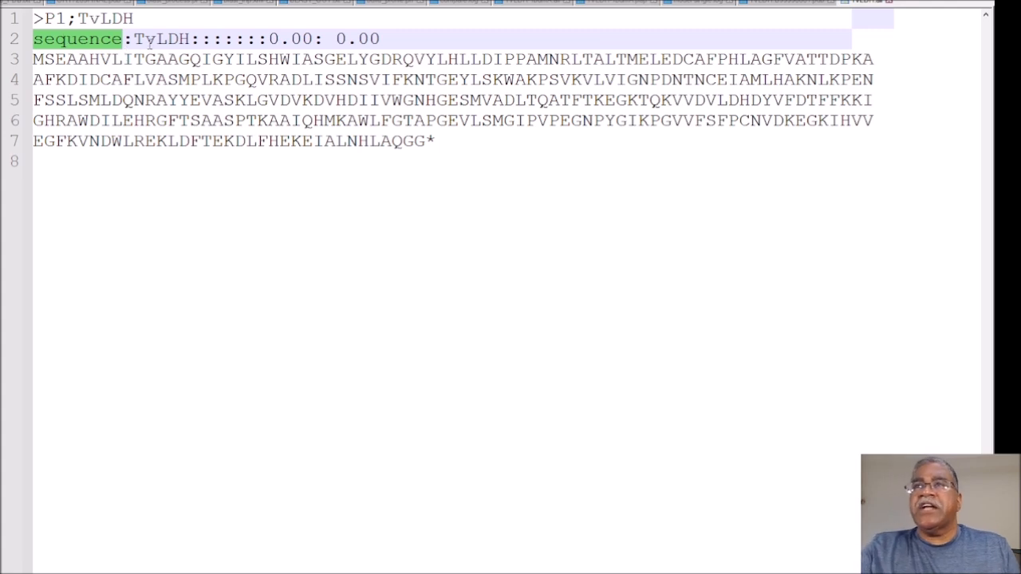
pyautogui.moveTo(133, 38); pyautogui.dragTo(179, 38)
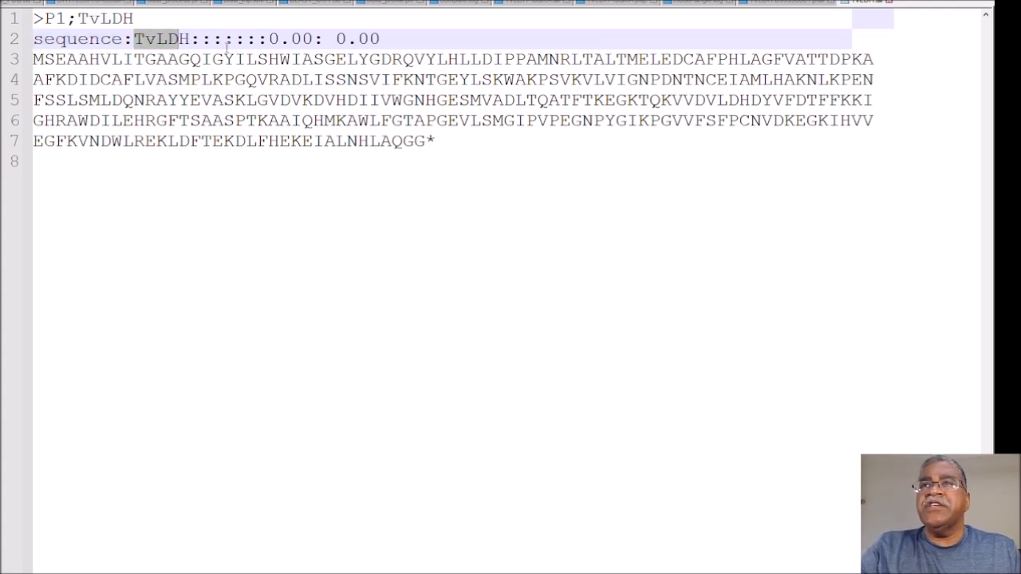
pyautogui.click(199, 39)
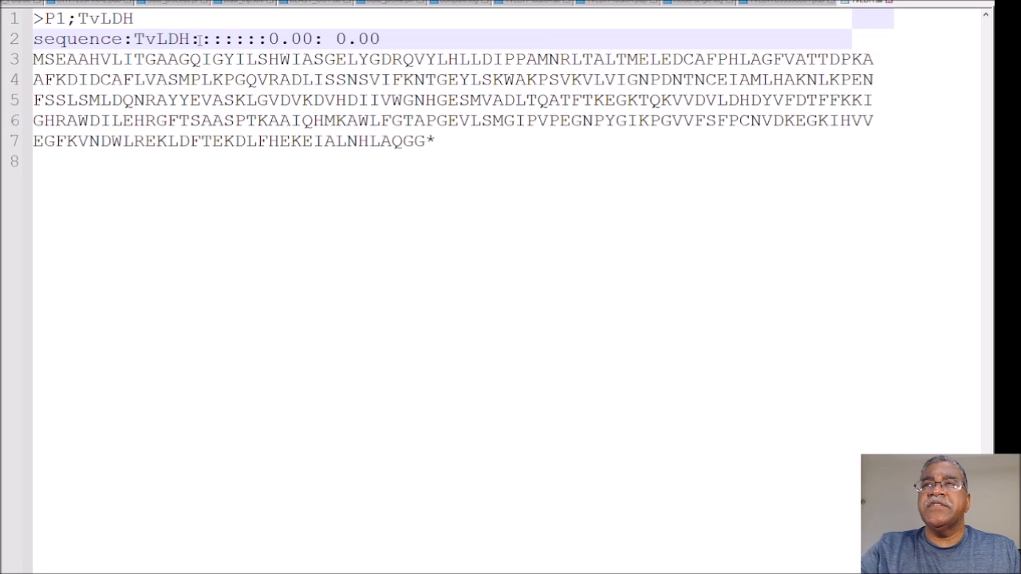
pyautogui.click(212, 39)
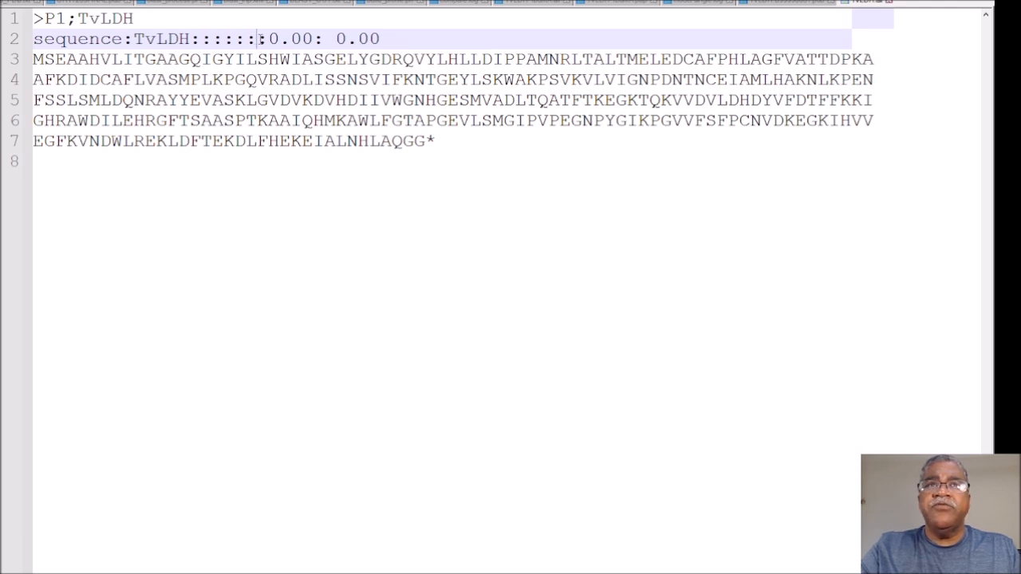
pyautogui.moveTo(260, 39); pyautogui.dragTo(388, 37)
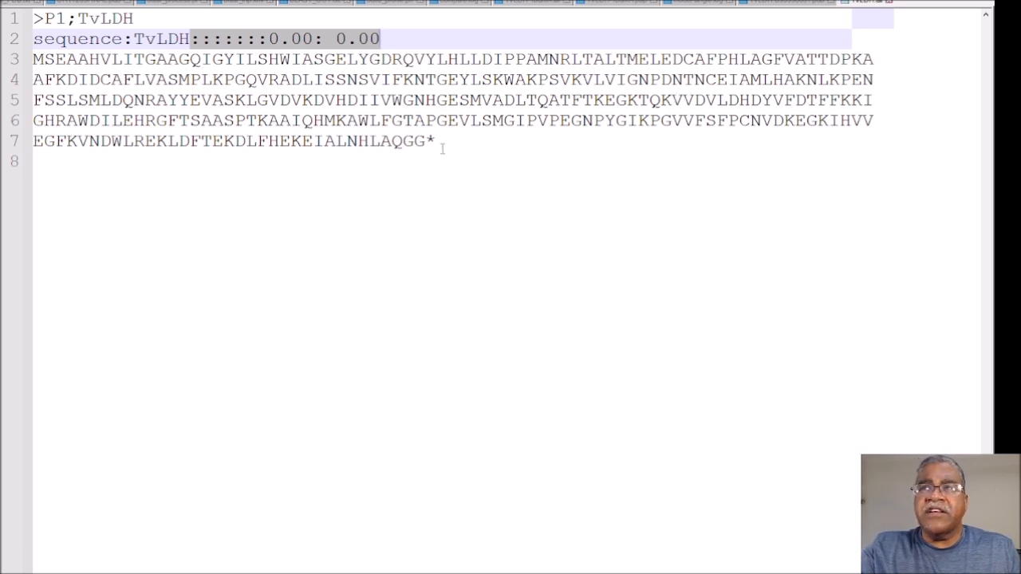
# Step: Highlight the asterisk ending the TvLDH sequence, followed by the whole PIR entry from the code line to the asterisk
pyautogui.moveTo(443, 145); pyautogui.dragTo(428, 145)
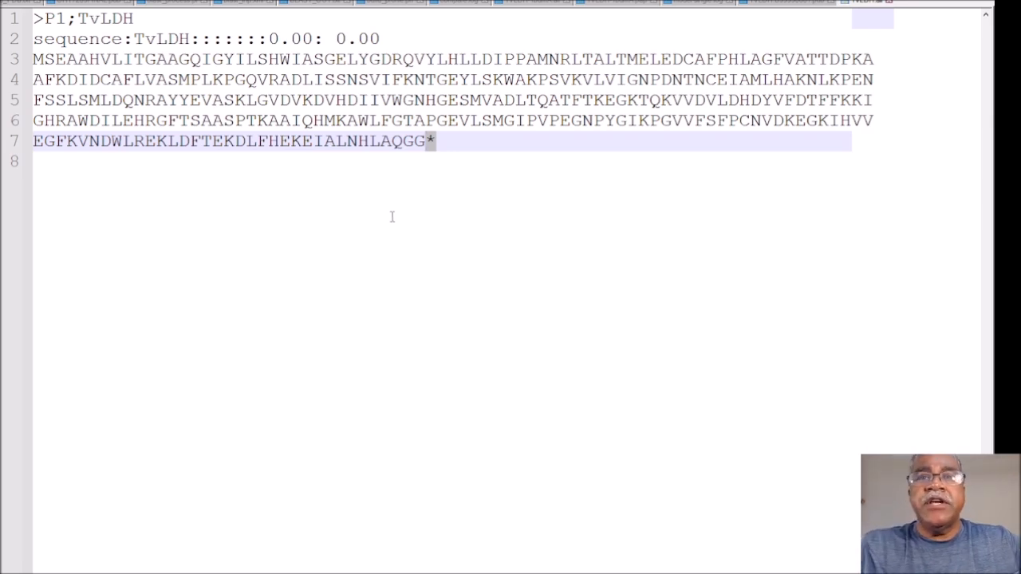
pyautogui.click(424, 190)
pyautogui.moveTo(433, 187); pyautogui.dragTo(3, 16)
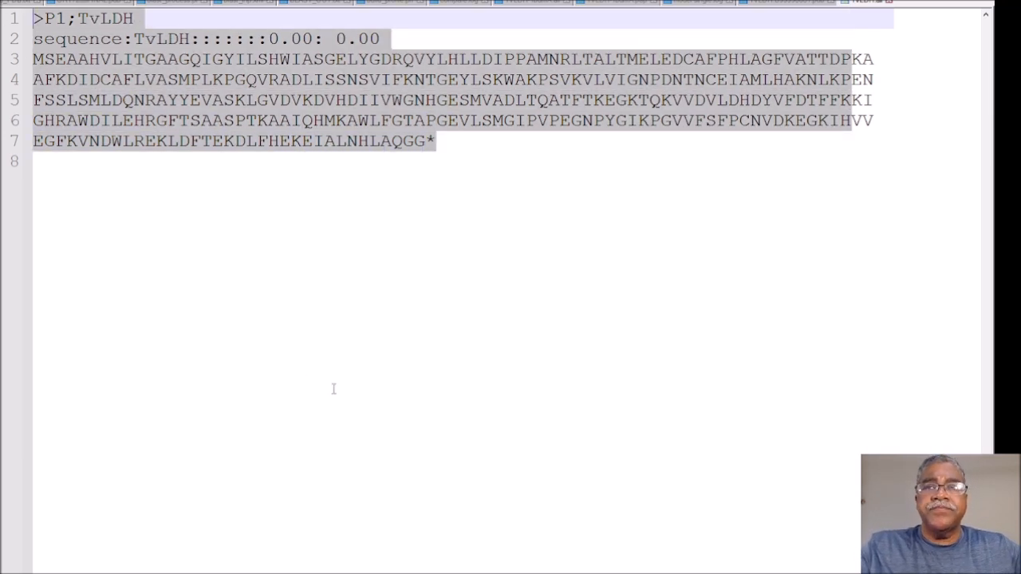
pyautogui.click(338, 391)
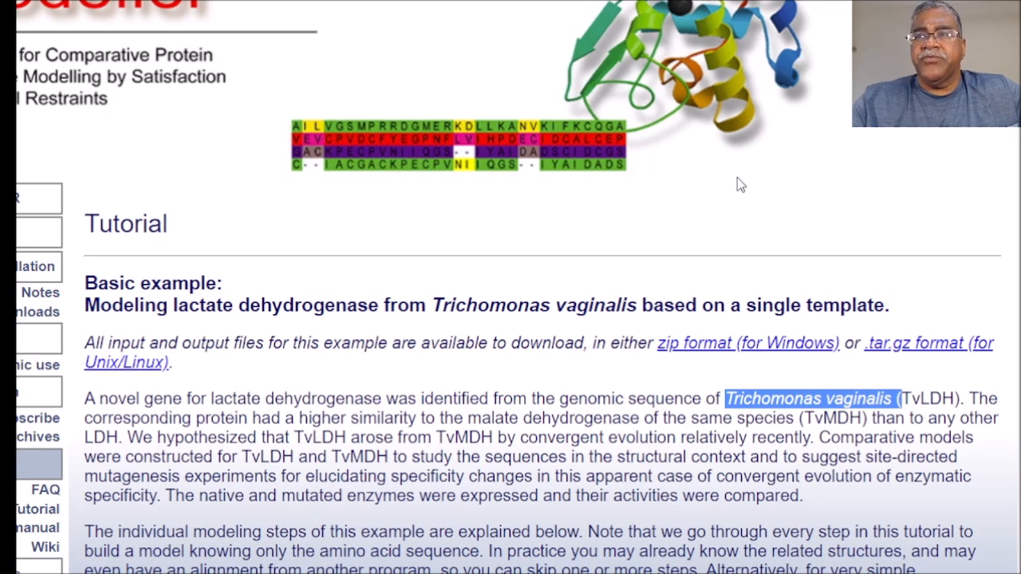
# Step: Return to the Modeller tutorial page and view section 1, Searching for structures related to TvLDH
pyautogui.scroll(-6, 691, 185)
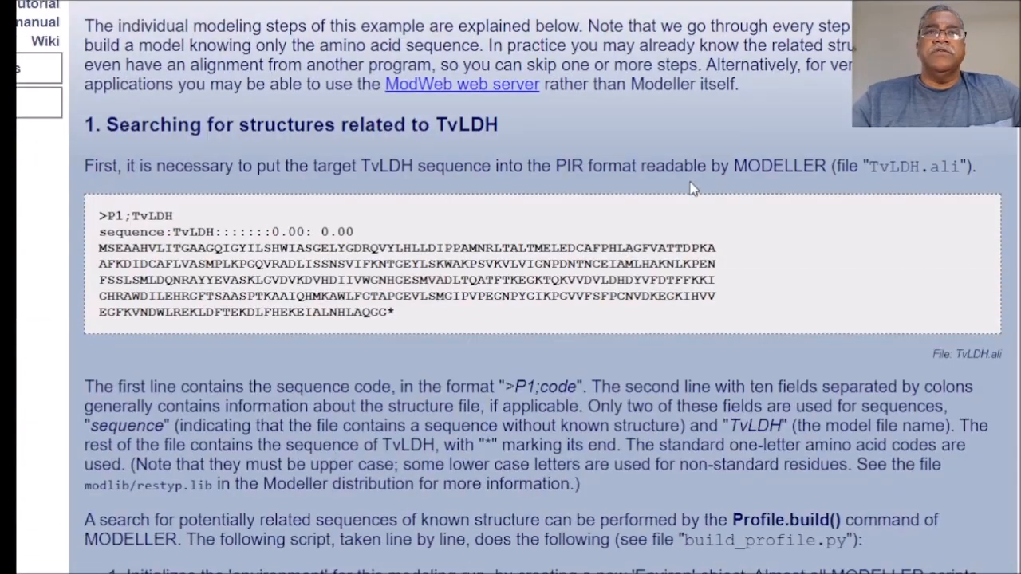
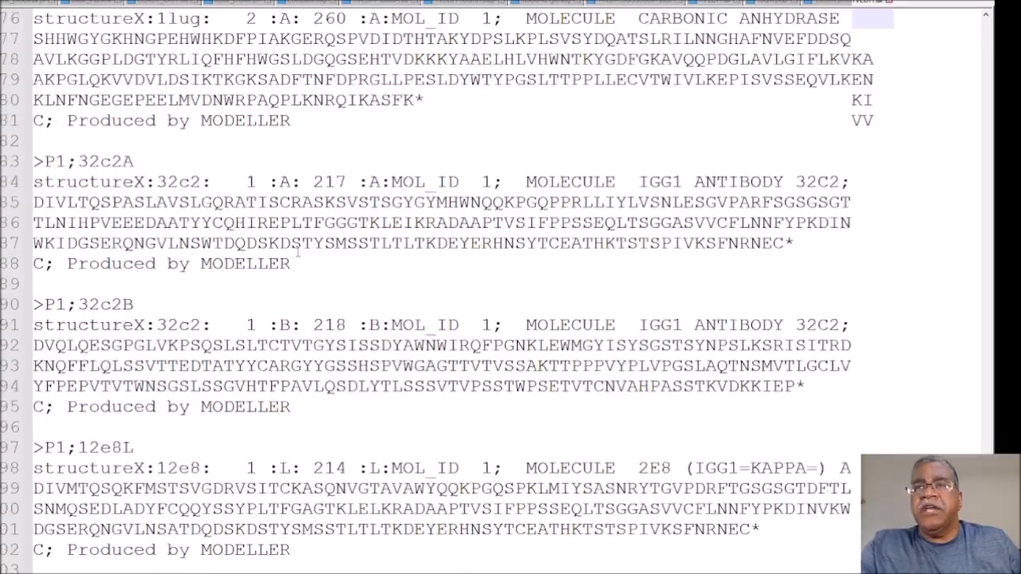
# Step: Look through the PIR sequence database in the text editor and highlight the 1ctqA and 1lugA entries
pyautogui.scroll(-20, 297, 251)
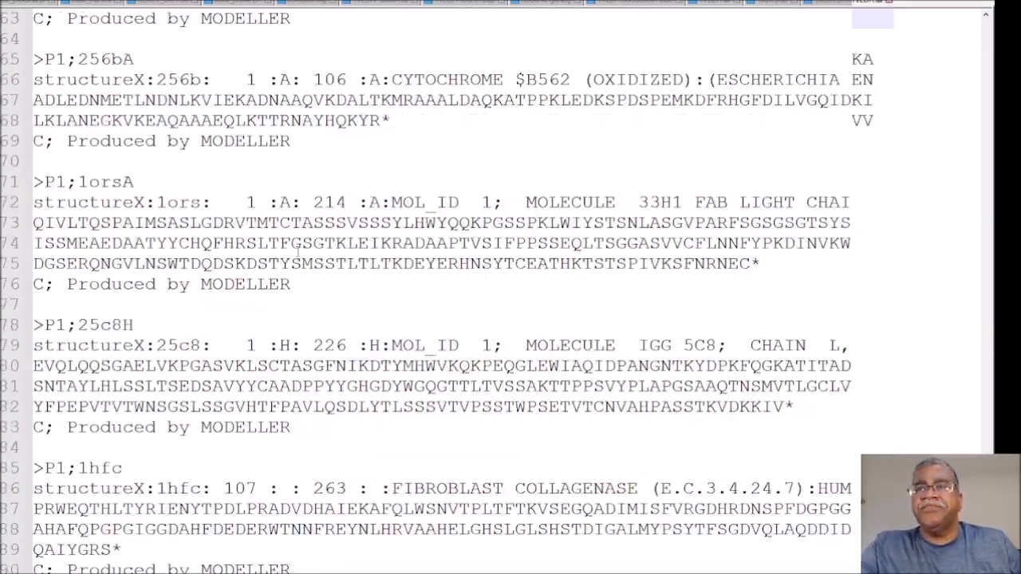
pyautogui.scroll(-20, 297, 251)
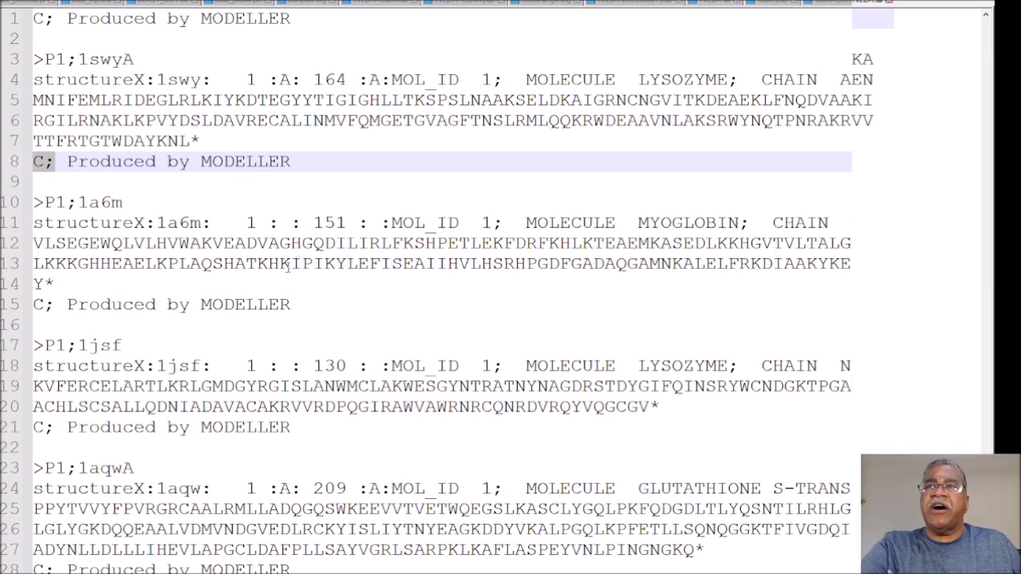
pyautogui.scroll(-15, 297, 252)
pyautogui.scroll(-4, 257, 260)
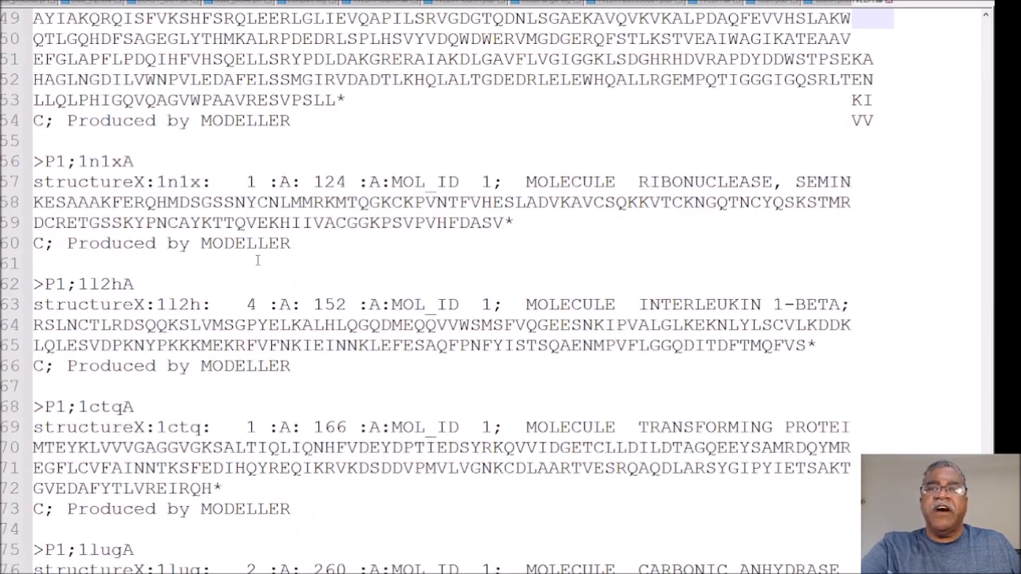
pyautogui.moveTo(234, 306); pyautogui.dragTo(37, 250)
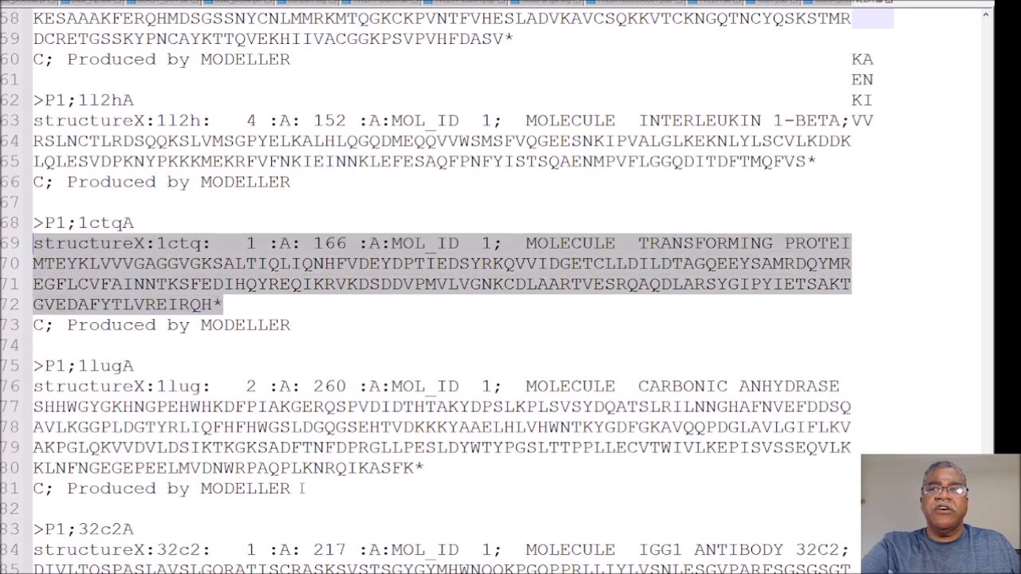
pyautogui.moveTo(425, 469); pyautogui.dragTo(34, 386)
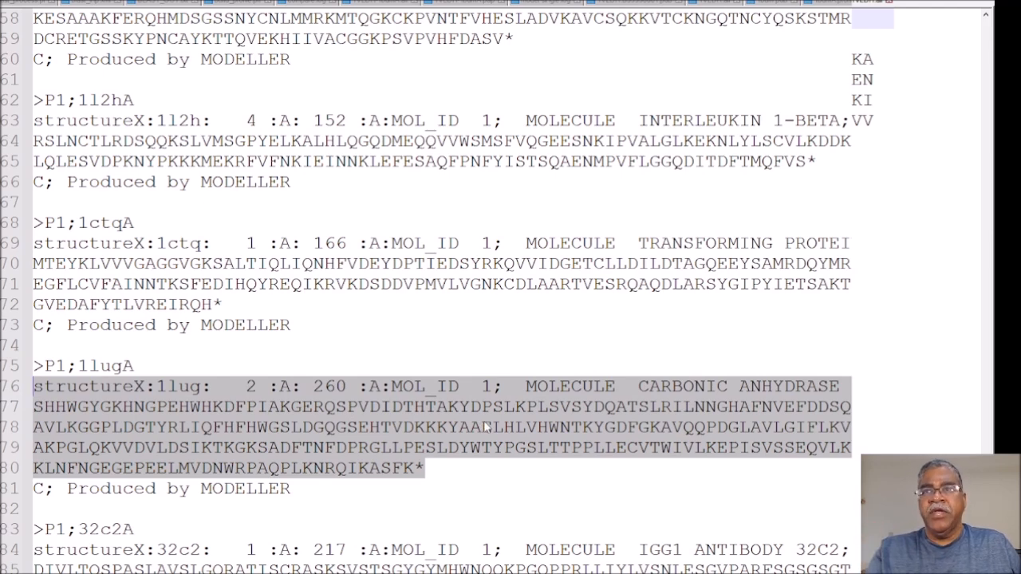
pyautogui.moveTo(226, 308); pyautogui.dragTo(37, 224)
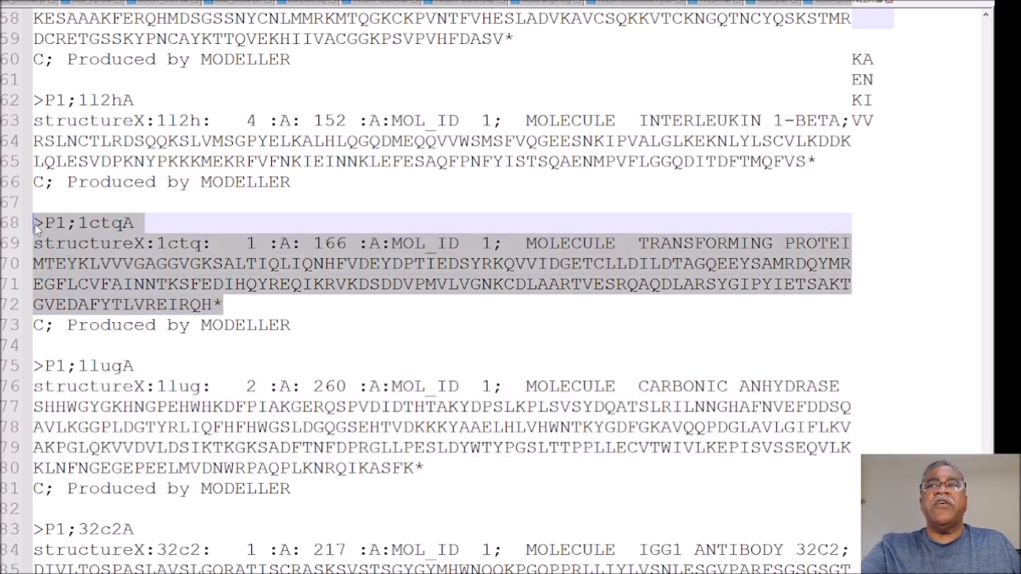
# Step: Examine the colon-separated fields of the structureX:1ctq line, and highlight the code 1ctqA in the line above it
pyautogui.click(179, 243)
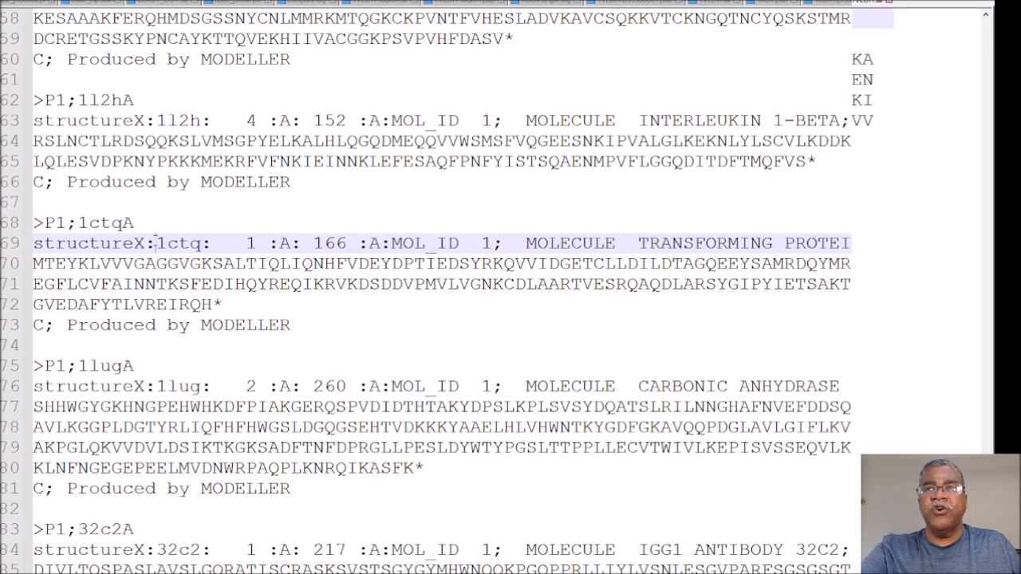
pyautogui.moveTo(157, 242); pyautogui.dragTo(516, 242)
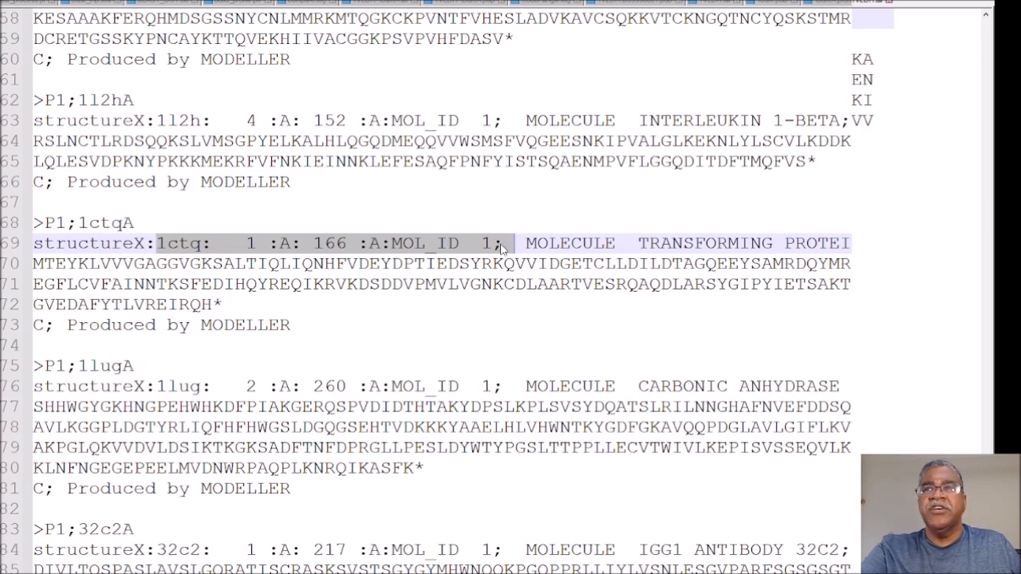
pyautogui.click(250, 243)
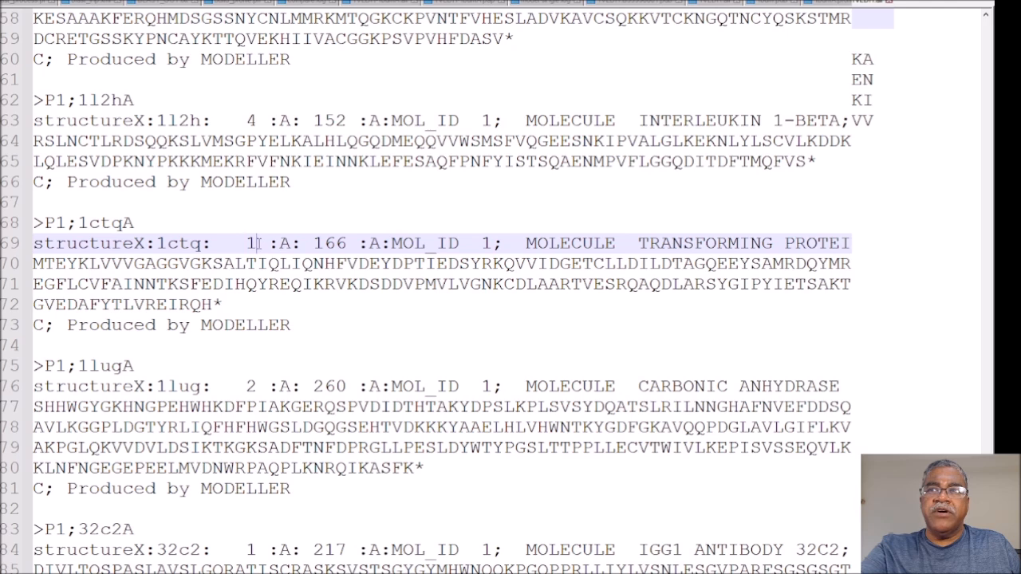
pyautogui.doubleClick(284, 243)
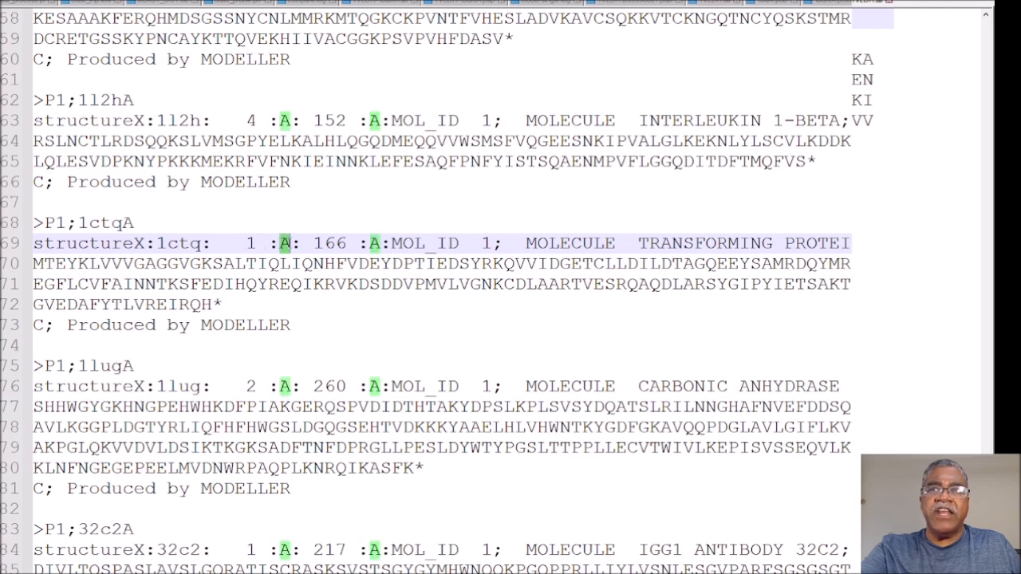
pyautogui.click(282, 244)
pyautogui.doubleClick(251, 243)
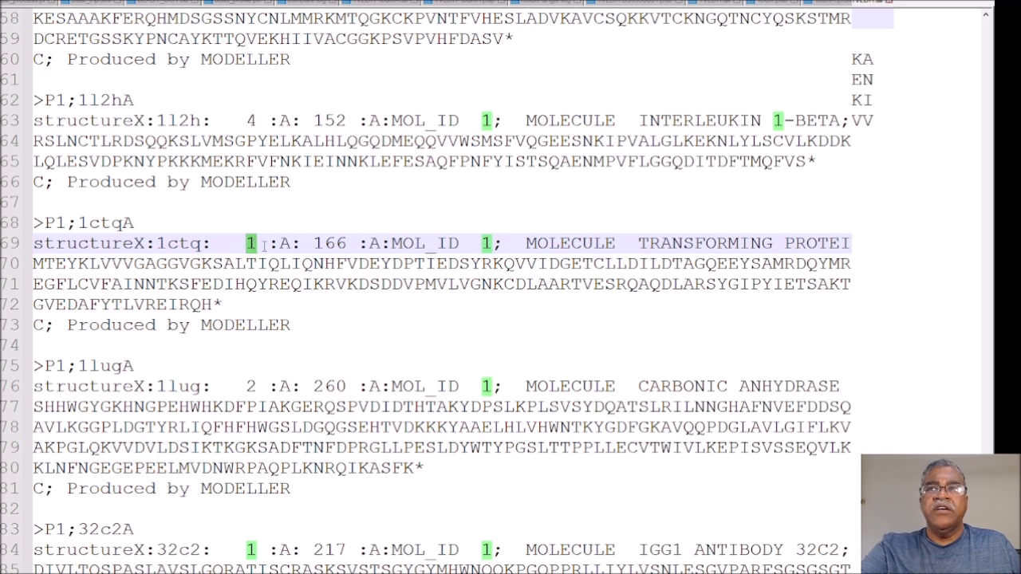
pyautogui.doubleClick(323, 243)
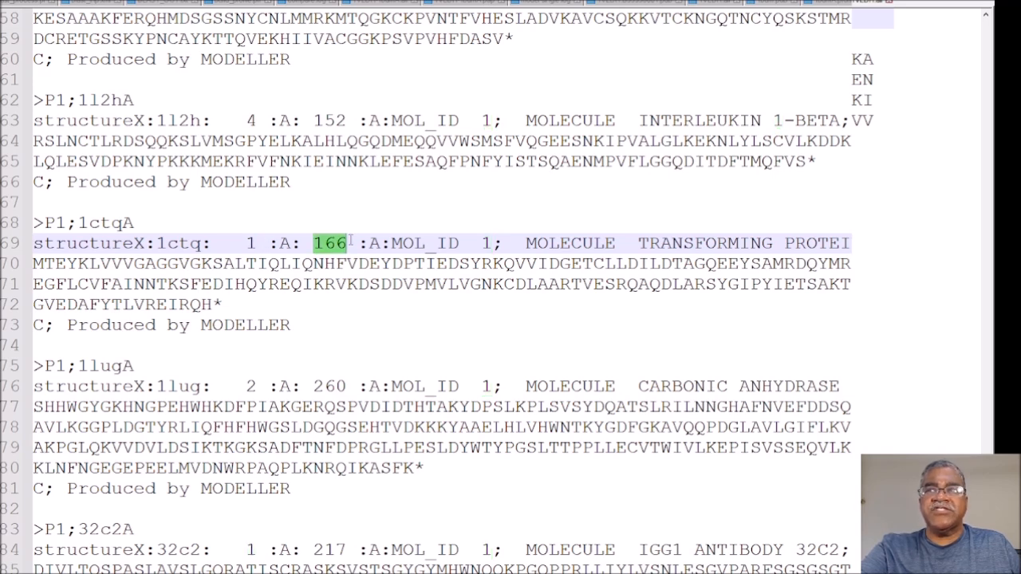
pyautogui.moveTo(514, 243); pyautogui.dragTo(718, 239)
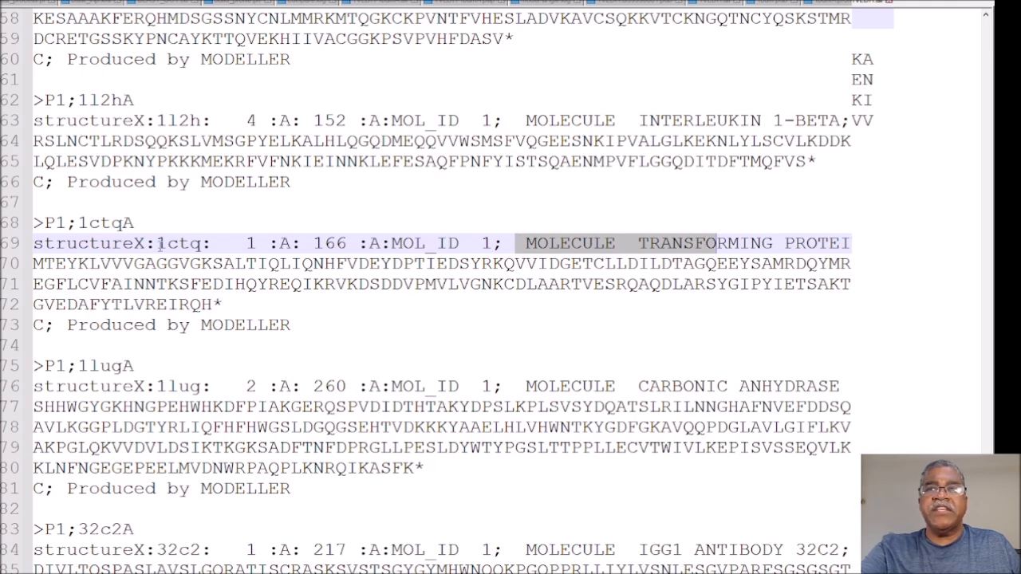
pyautogui.moveTo(78, 223); pyautogui.dragTo(149, 230)
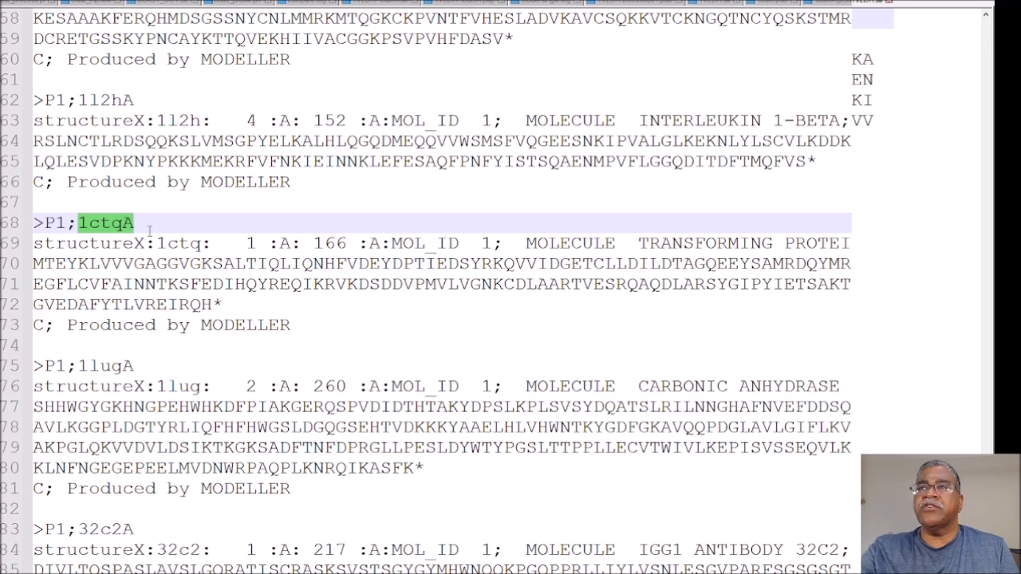
pyautogui.click(134, 266)
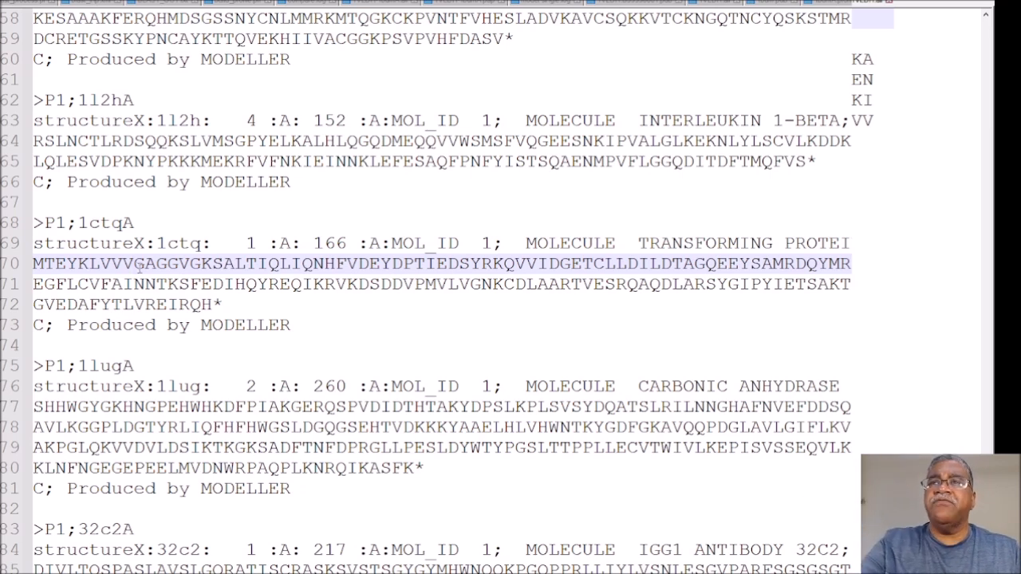
# Step: Look through the antibody entries further down the database and highlight the amino acid sequence of 12e8L
pyautogui.scroll(-6, 232, 204)
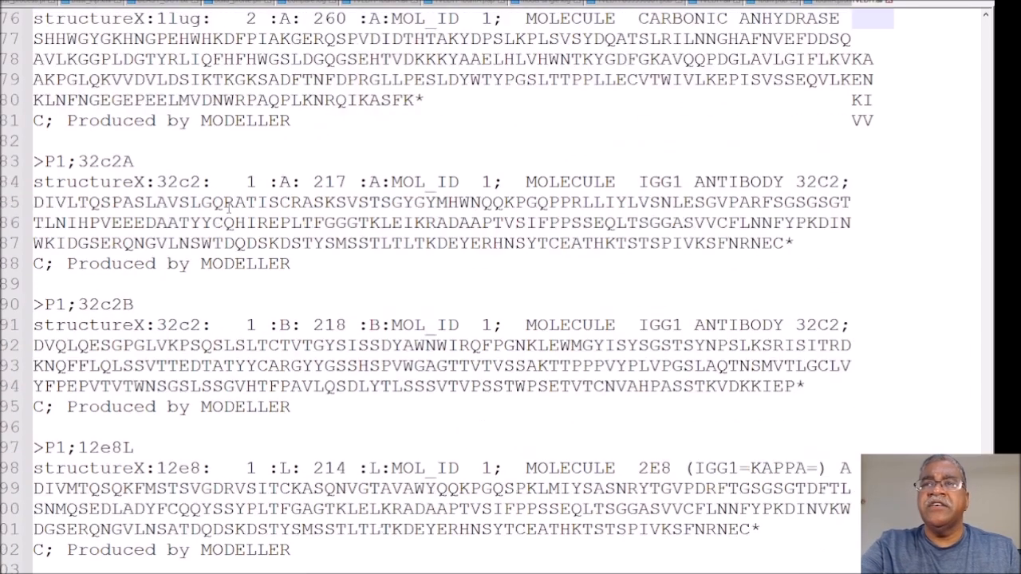
pyautogui.scroll(-4, 228, 205)
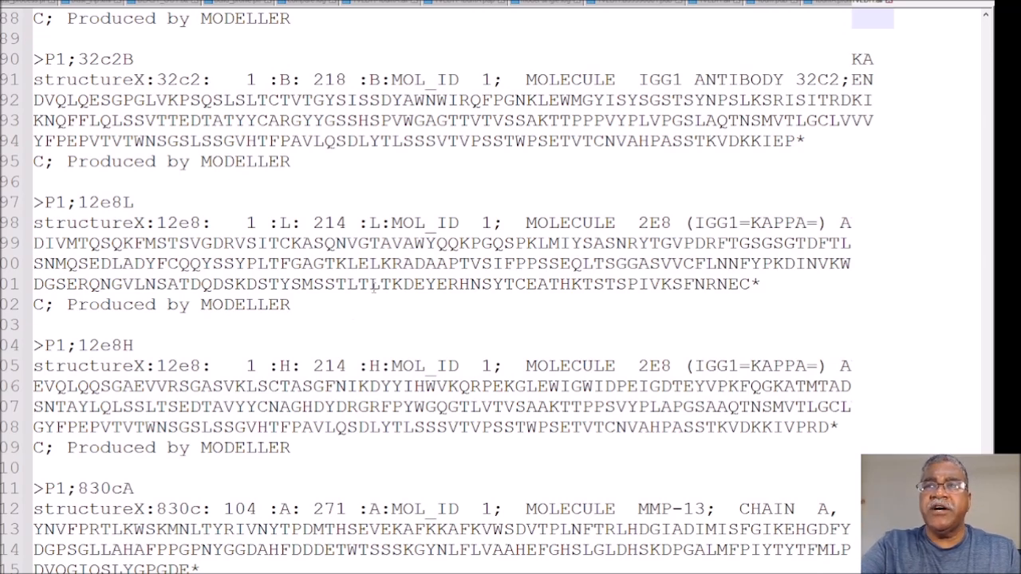
pyautogui.moveTo(793, 285); pyautogui.dragTo(28, 246)
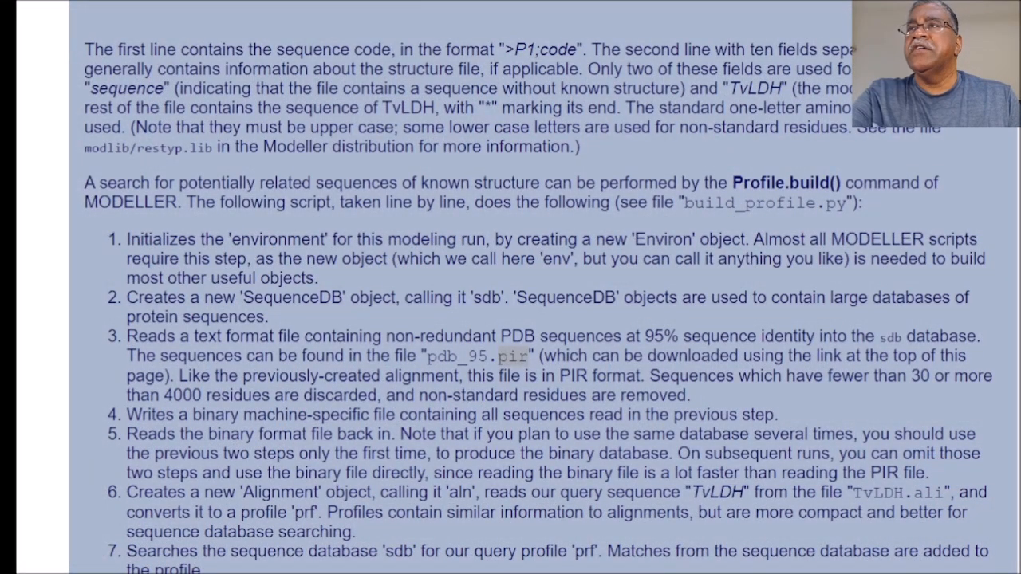
# Step: In the Modeller tutorial's list of script steps, highlight the file names pdb_95.pir and build_profile.prf
pyautogui.scroll(-1, 435, 279)
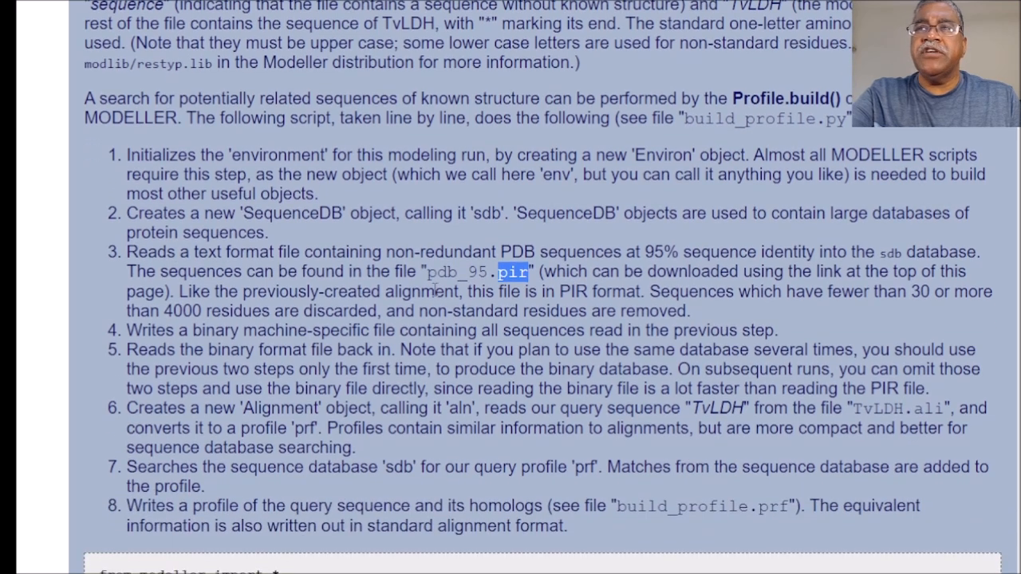
pyautogui.moveTo(430, 274); pyautogui.dragTo(539, 274)
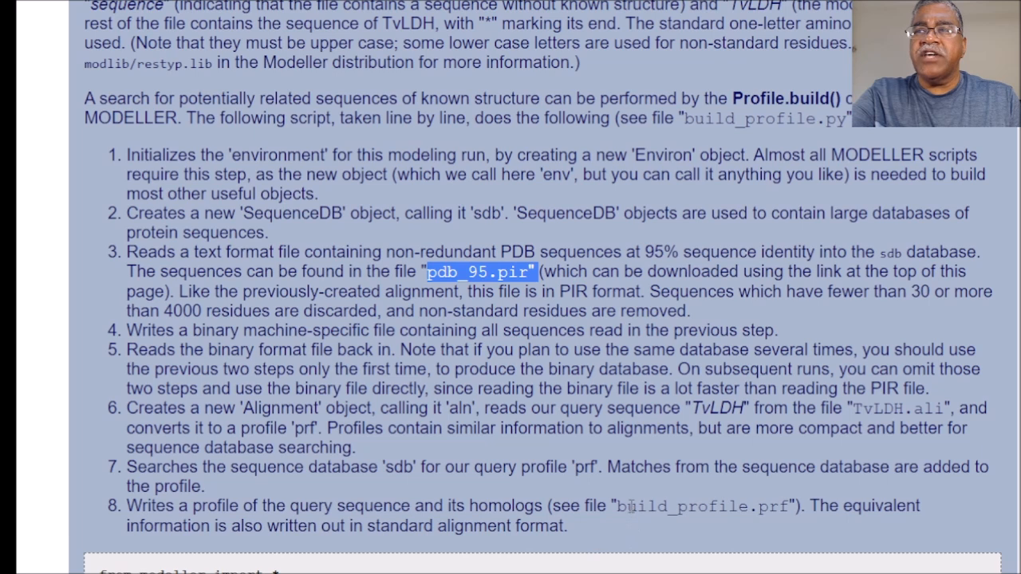
pyautogui.moveTo(617, 506); pyautogui.dragTo(800, 508)
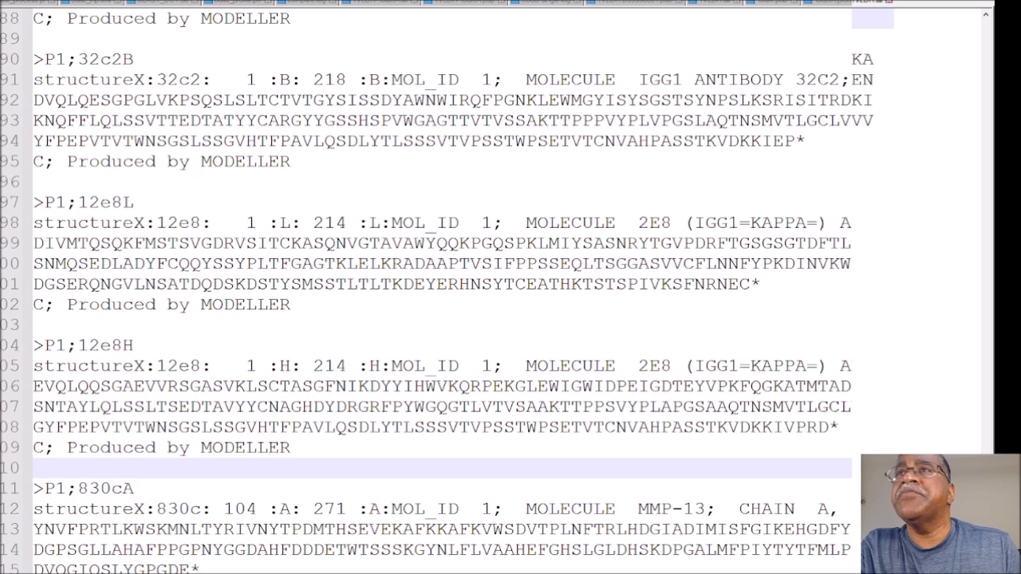
# Step: Return from the text editor to the tutorial and view the build_profile.py script through to section 2, Selecting a template
pyautogui.click(248, 4)
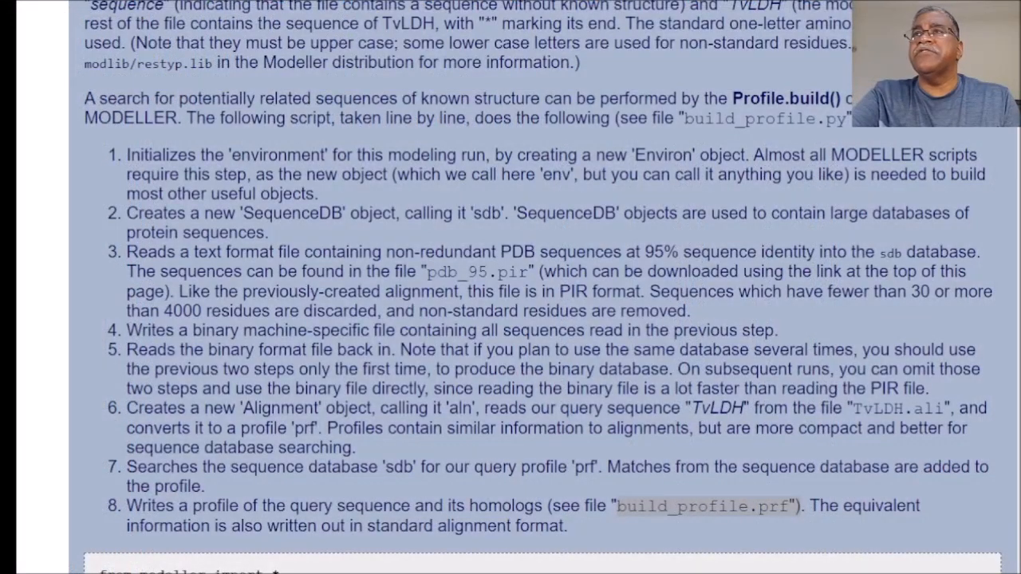
pyautogui.doubleClick(707, 505)
pyautogui.scroll(-8, 439, 181)
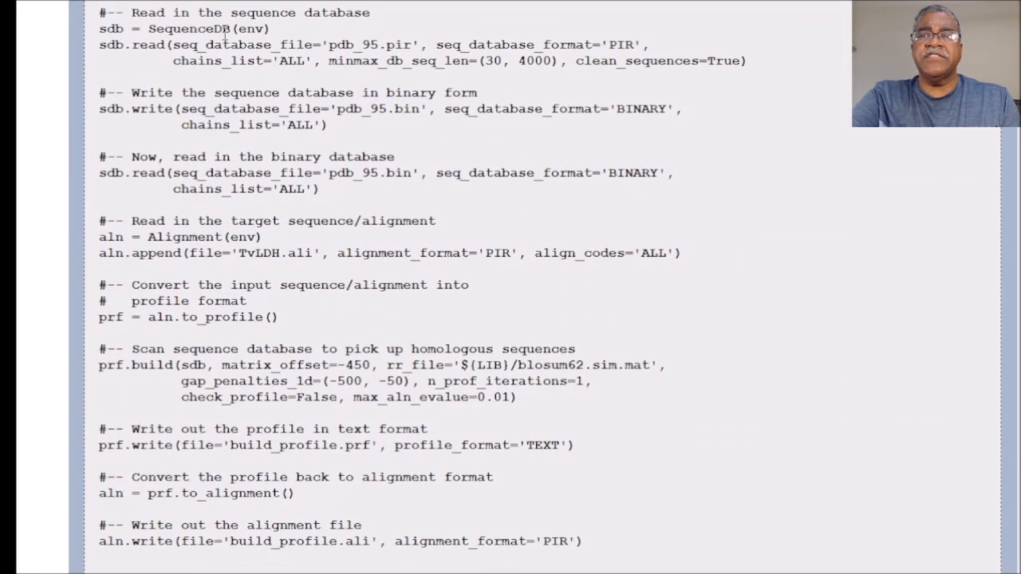
pyautogui.scroll(-5, 238, 524)
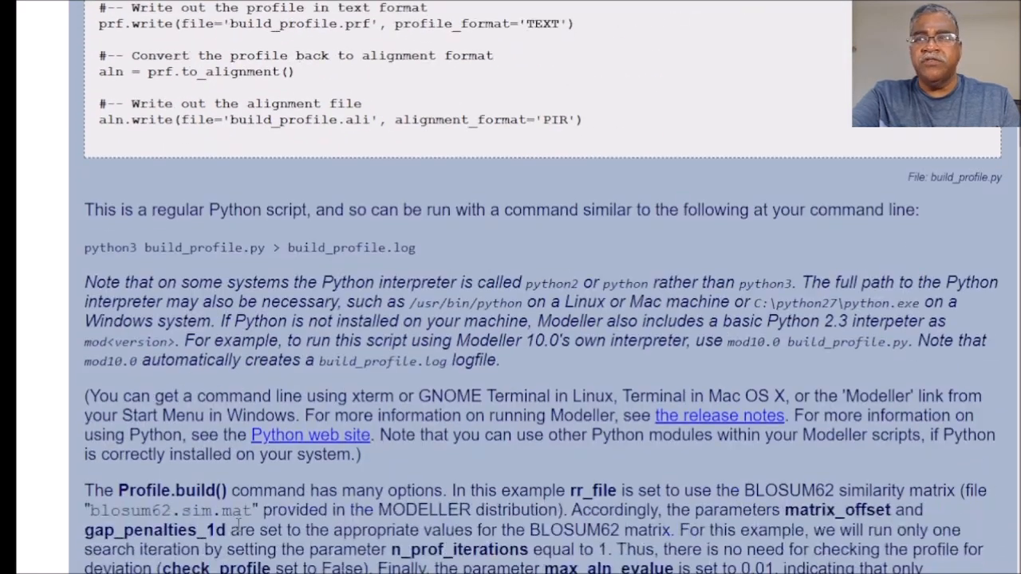
pyautogui.scroll(-10, 239, 524)
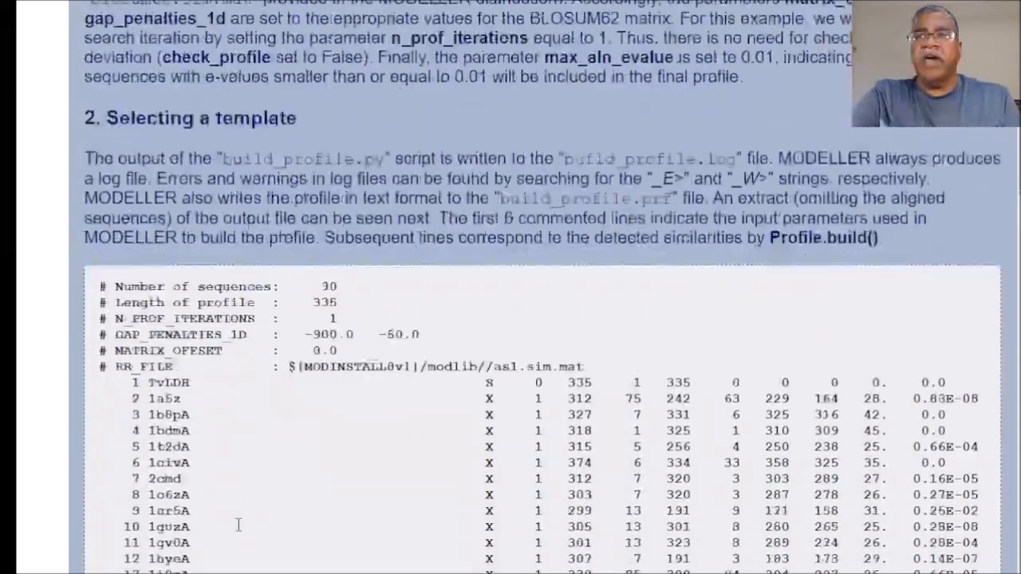
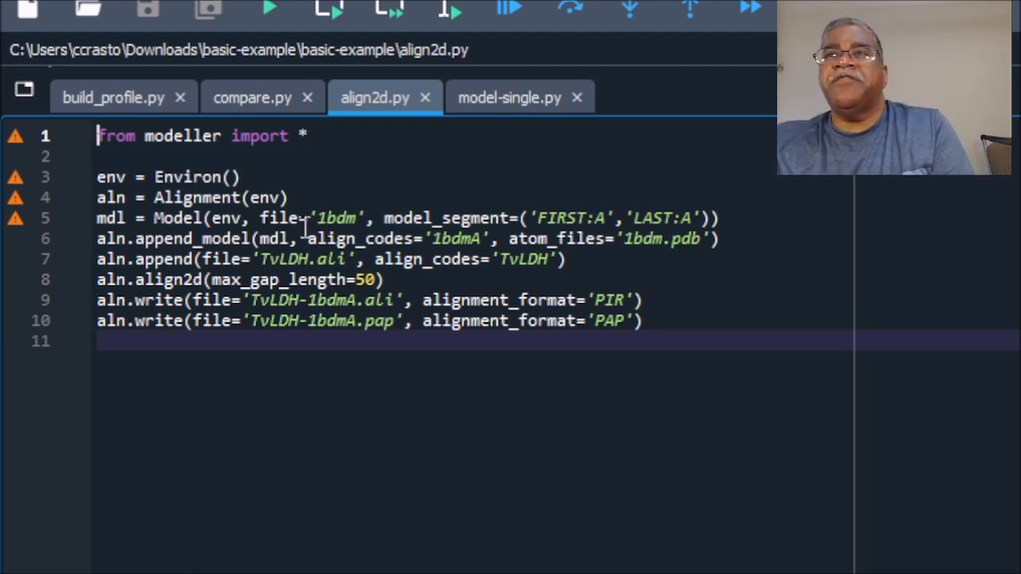
# Step: In align2d.py, highlight the template name 1bdm in the Model line and the two lines that append the template and TvLDH
pyautogui.doubleClick(329, 222)
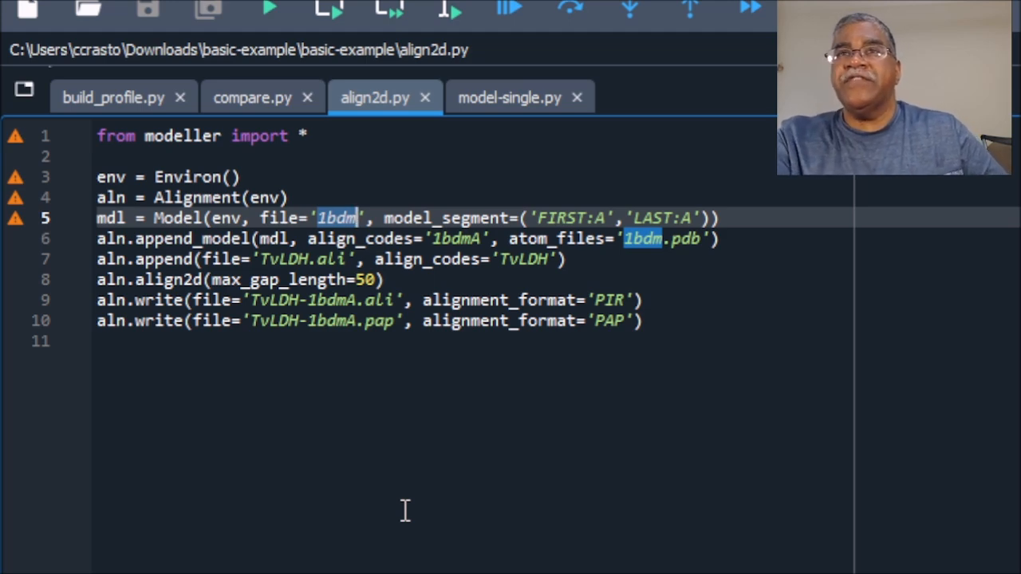
pyautogui.moveTo(788, 259); pyautogui.dragTo(95, 243)
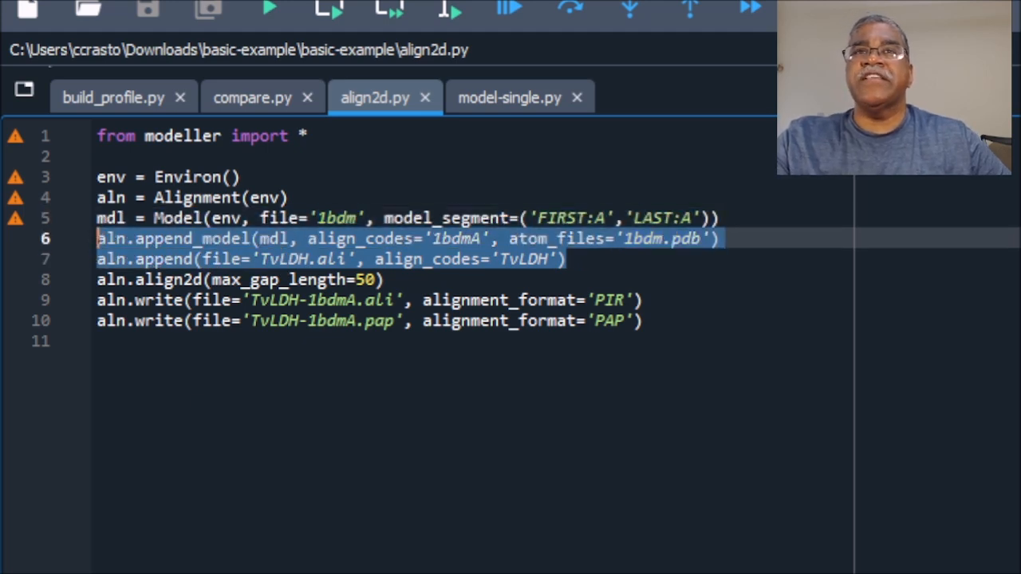
pyautogui.click(408, 543)
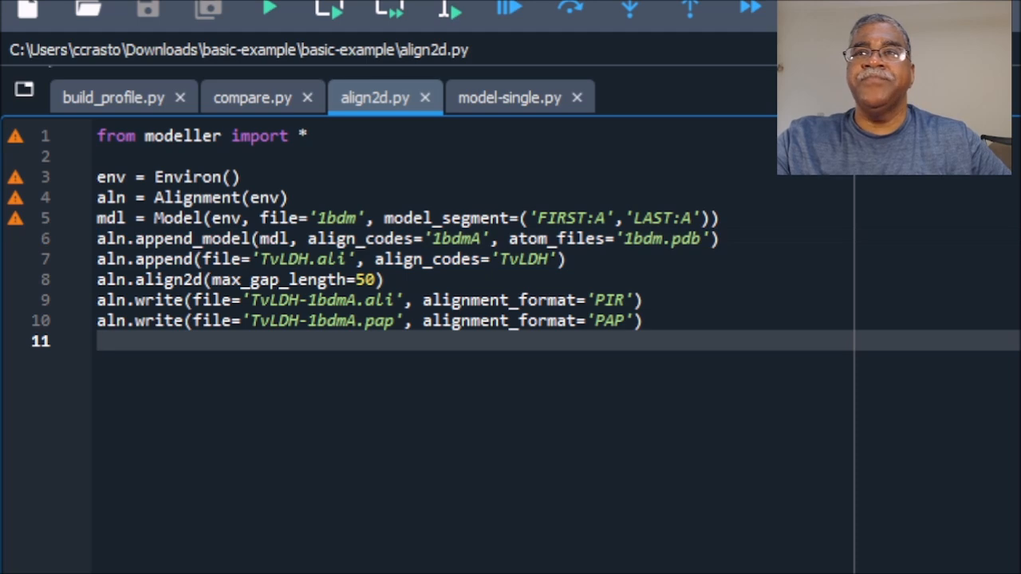
# Step: Highlight the align code 1bdmA, the atom file 1bdm.pdb and the target file name TvLDH.ali in the append lines
pyautogui.doubleClick(459, 233)
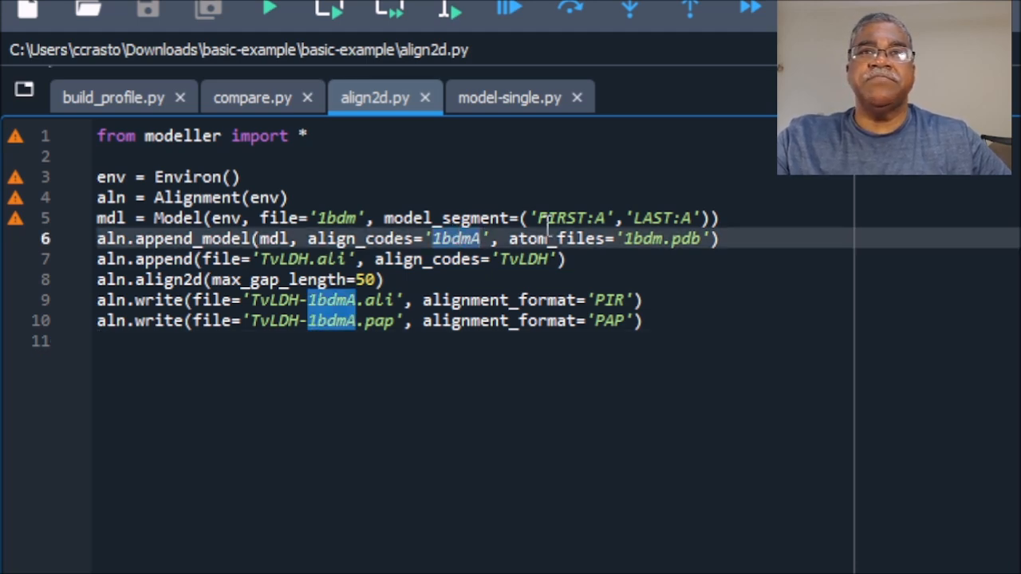
pyautogui.moveTo(625, 237); pyautogui.dragTo(701, 239)
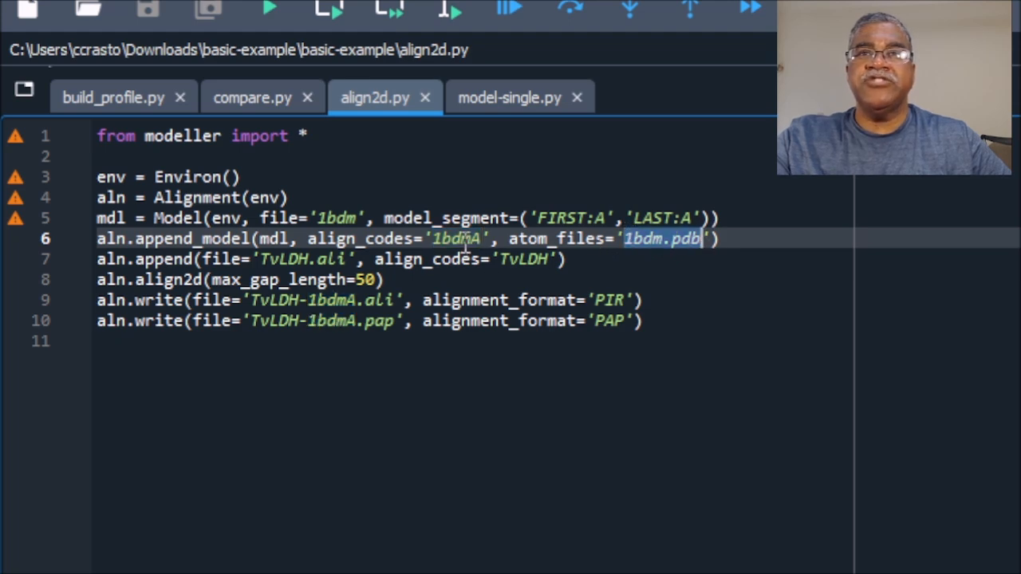
pyautogui.click(483, 240)
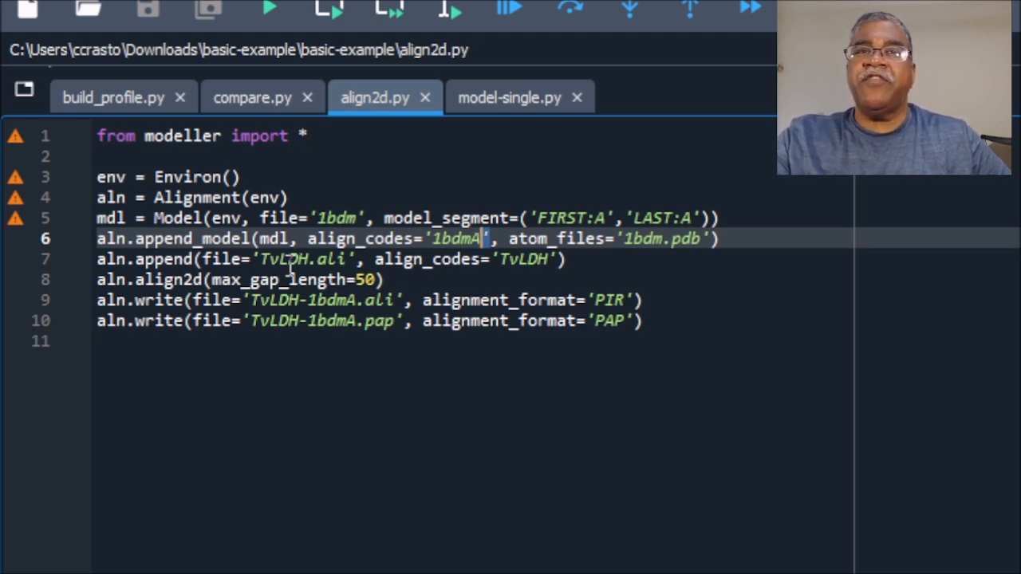
pyautogui.moveTo(261, 259); pyautogui.dragTo(346, 270)
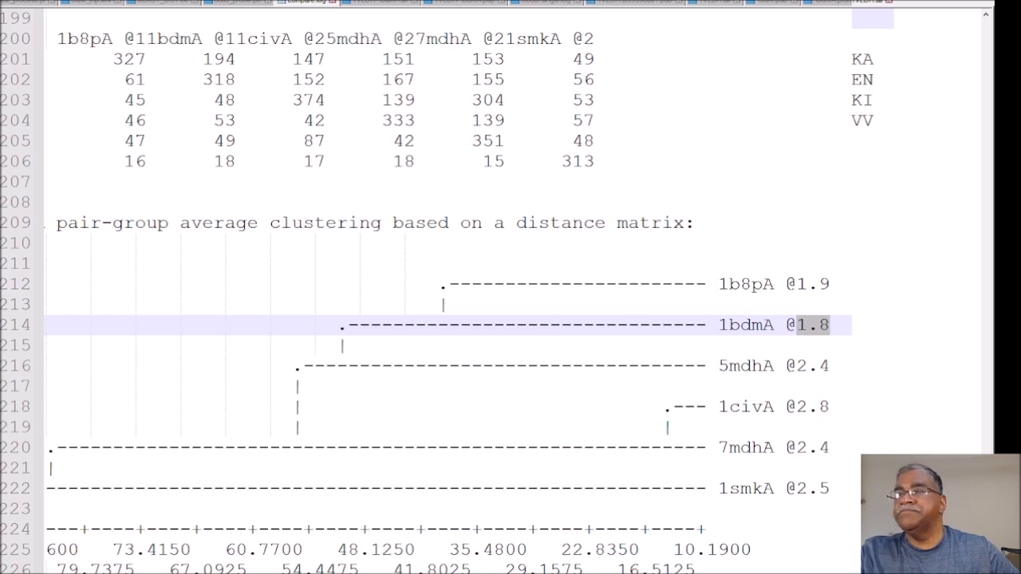
# Step: Check the clustering tree in the text editor, and return to align2d.py to highlight the output name TvLDH-1bdmA in the write line
pyautogui.hscroll(3, 511, 287)
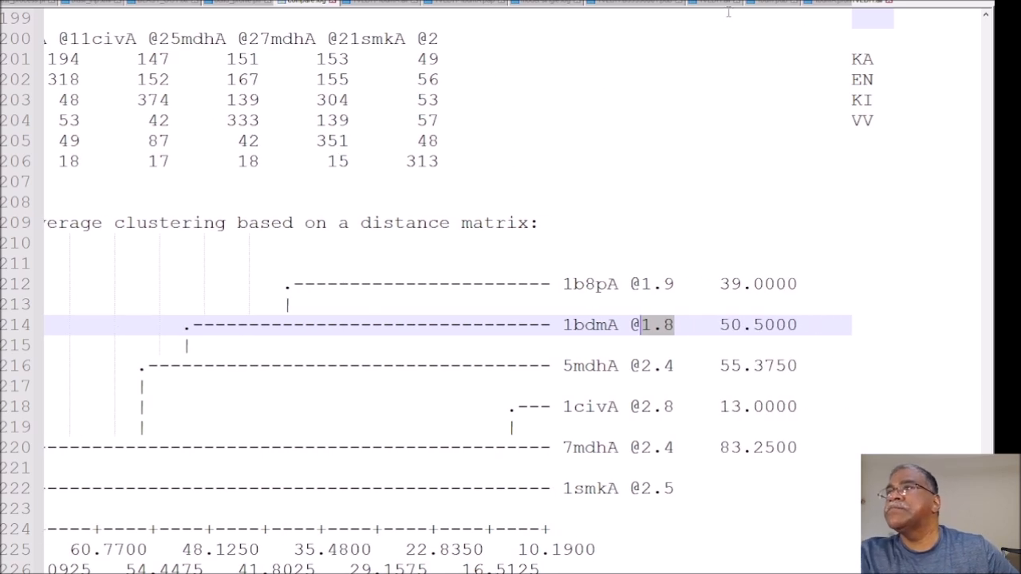
pyautogui.click(710, 4)
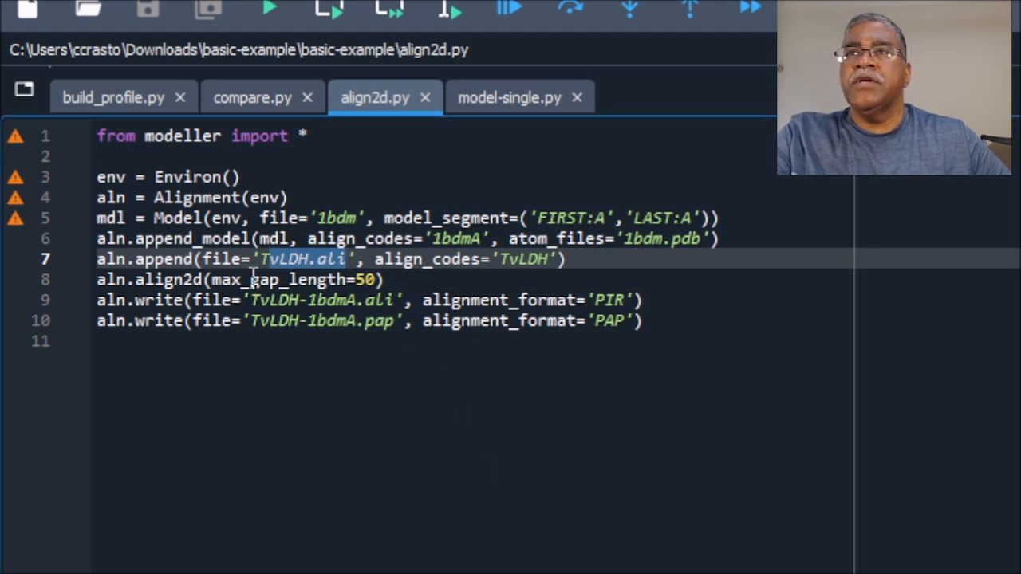
pyautogui.moveTo(248, 301); pyautogui.dragTo(363, 300)
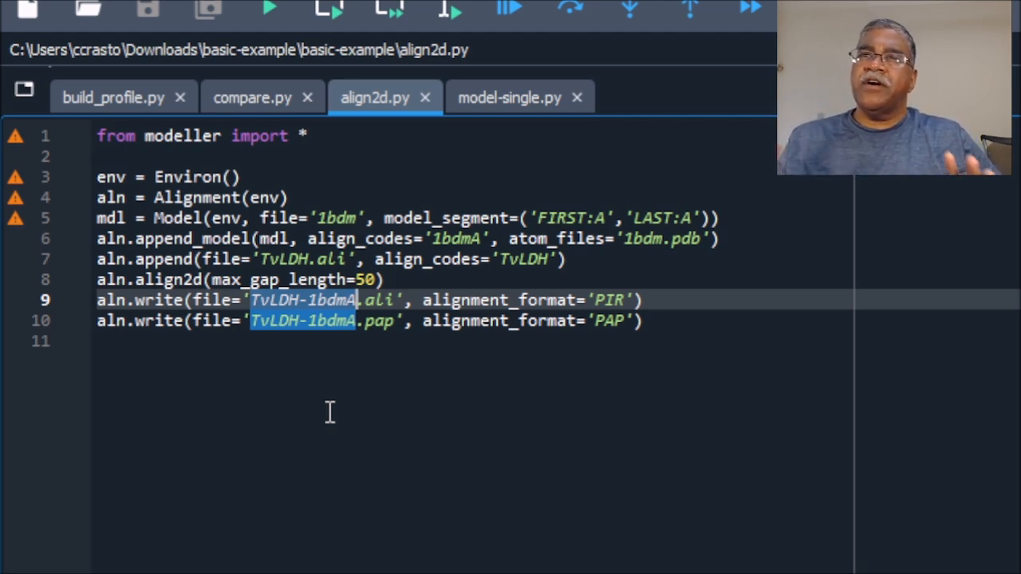
pyautogui.click(460, 418)
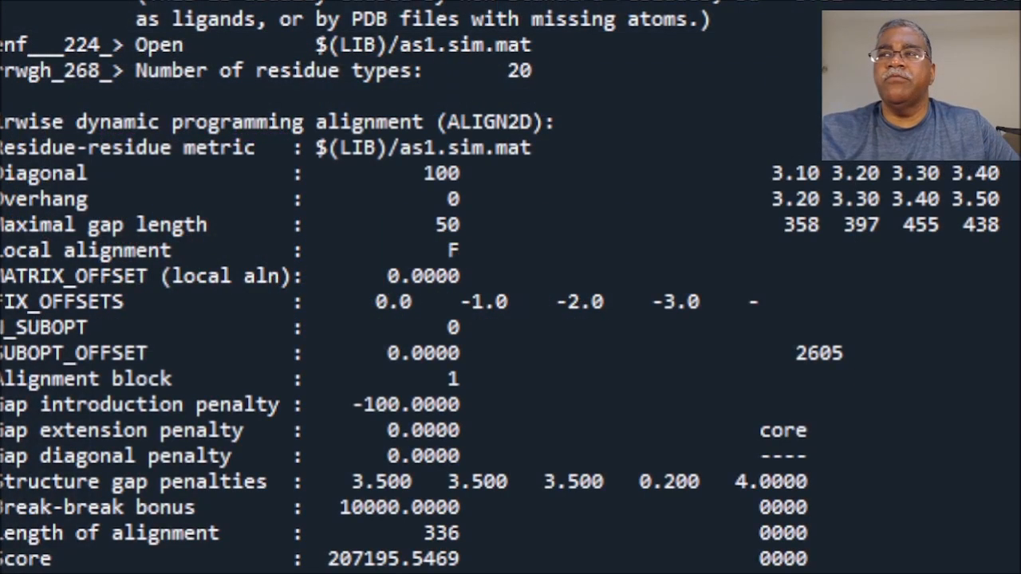
# Step: In the tutorial's align2d section, highlight the file names TvLDH-1bdmA.ali and TvLDH-1bdmA.pap and examine the PAP alignment of both sequences
pyautogui.moveTo(459, 327); pyautogui.dragTo(484, 302)
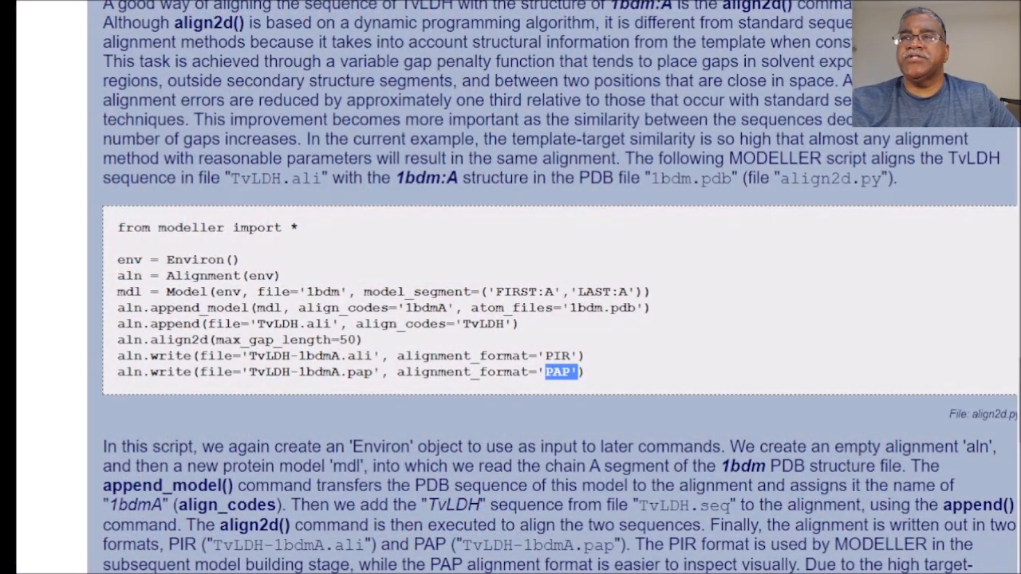
pyautogui.scroll(-5, 558, 319)
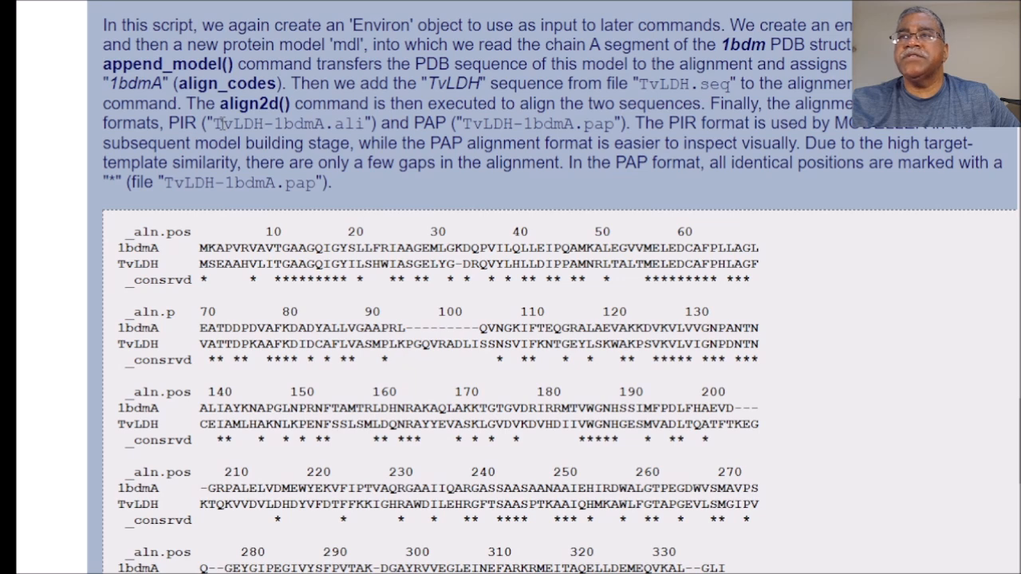
pyautogui.moveTo(217, 123); pyautogui.dragTo(366, 124)
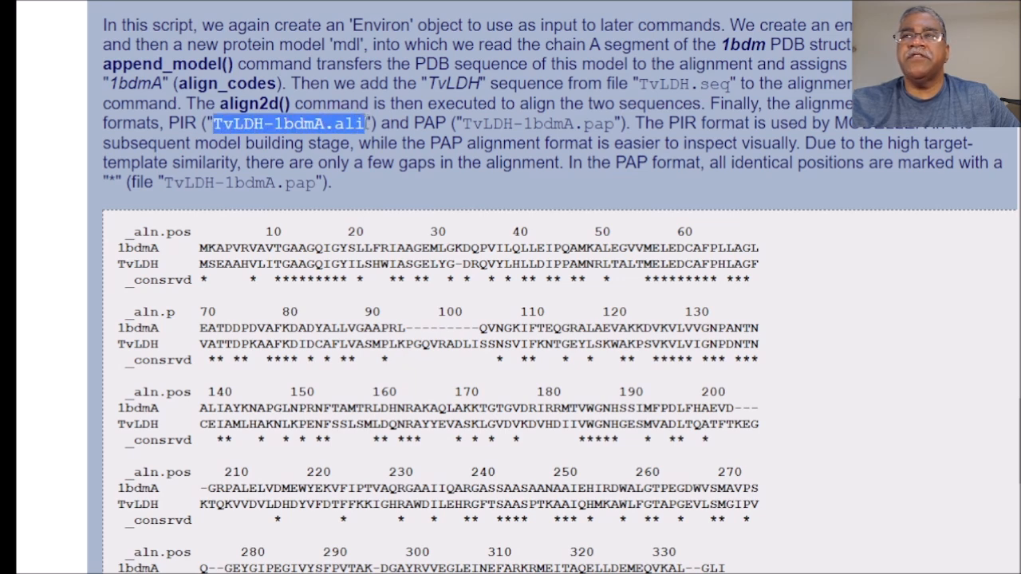
pyautogui.moveTo(460, 123); pyautogui.dragTo(614, 142)
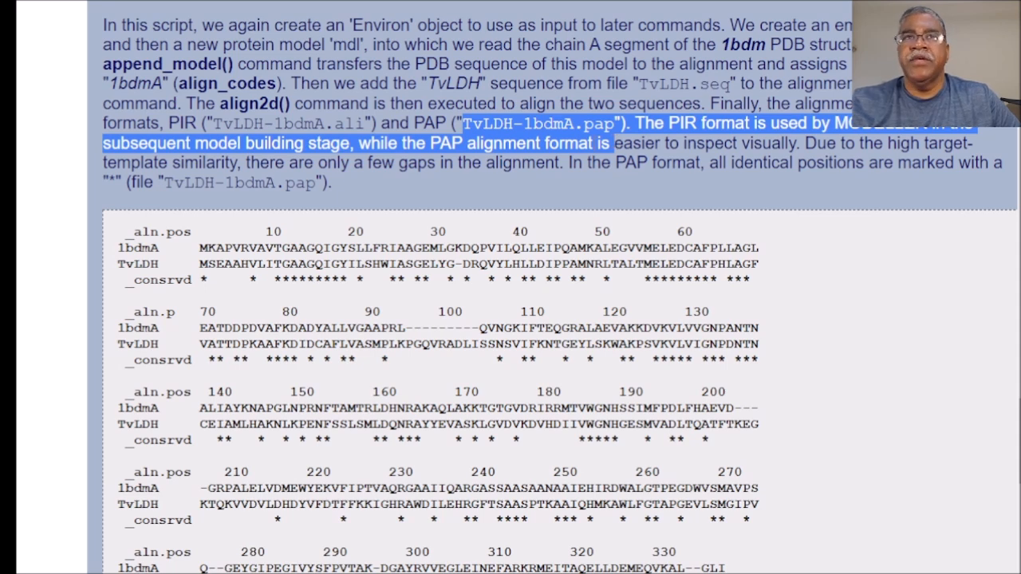
pyautogui.click(348, 233)
pyautogui.moveTo(222, 238); pyautogui.dragTo(742, 571)
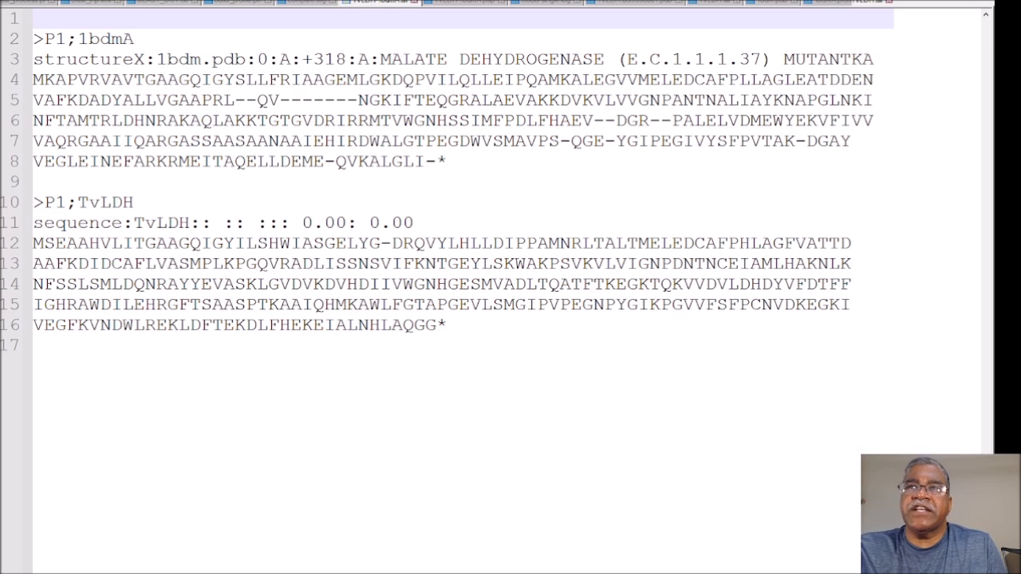
# Step: In the PIR alignment file in the text editor, highlight the 1bdmA code and the E.C.1.1.1.37 and +318 entries of its structureX line
pyautogui.moveTo(89, 39); pyautogui.dragTo(126, 40)
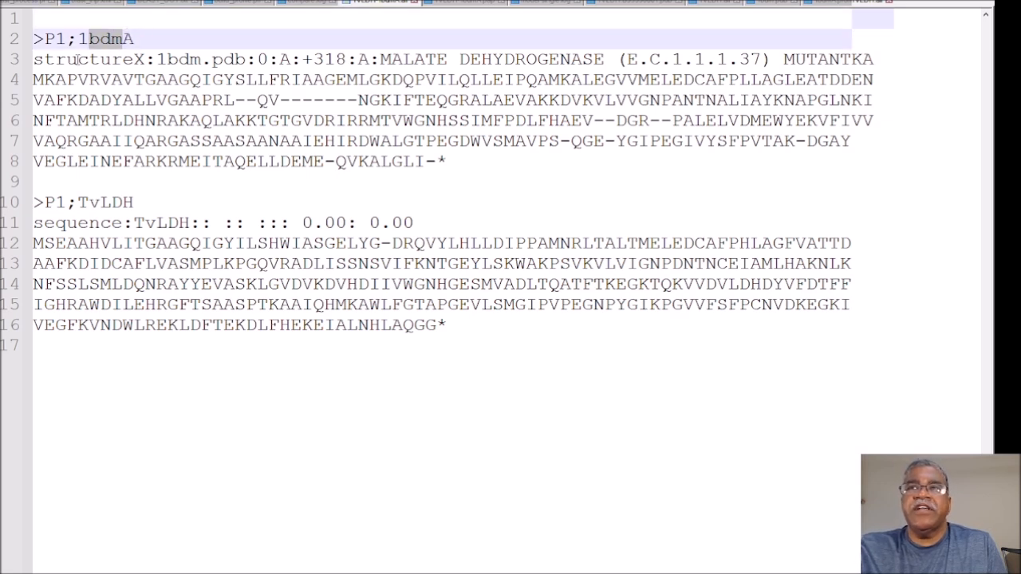
pyautogui.moveTo(478, 170); pyautogui.dragTo(761, 59)
pyautogui.click(32, 62)
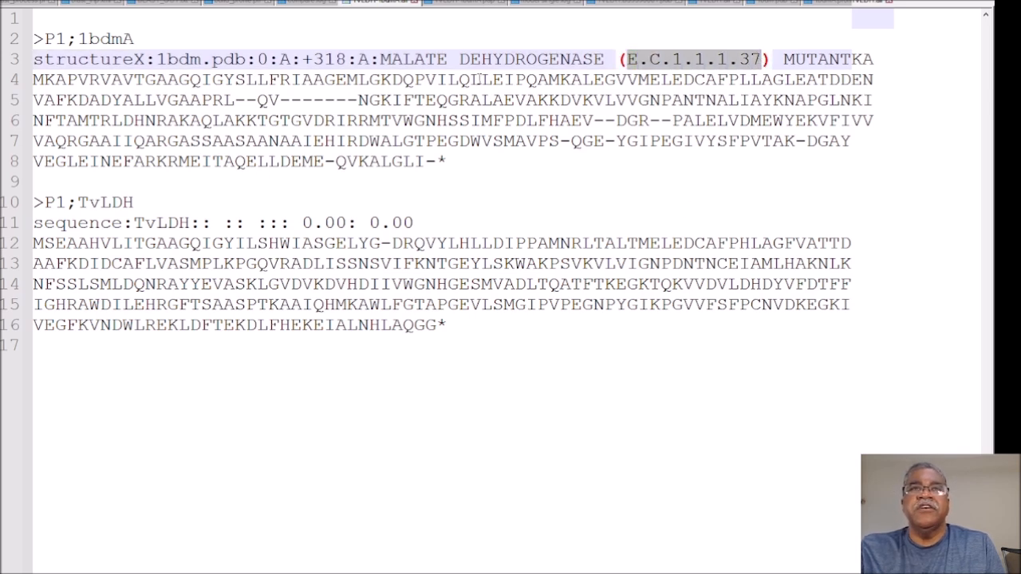
pyautogui.click(761, 64)
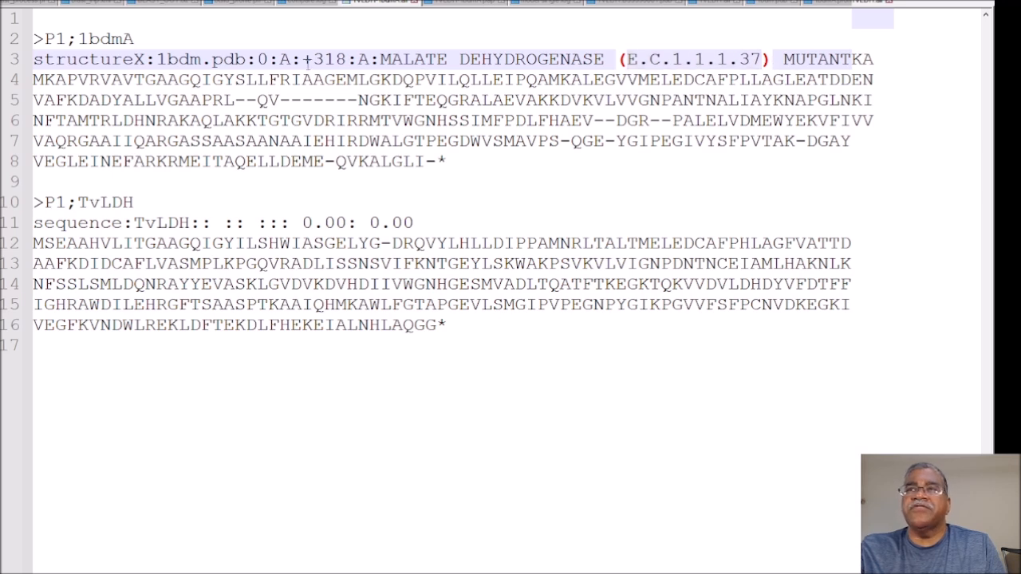
pyautogui.moveTo(313, 59); pyautogui.dragTo(340, 59)
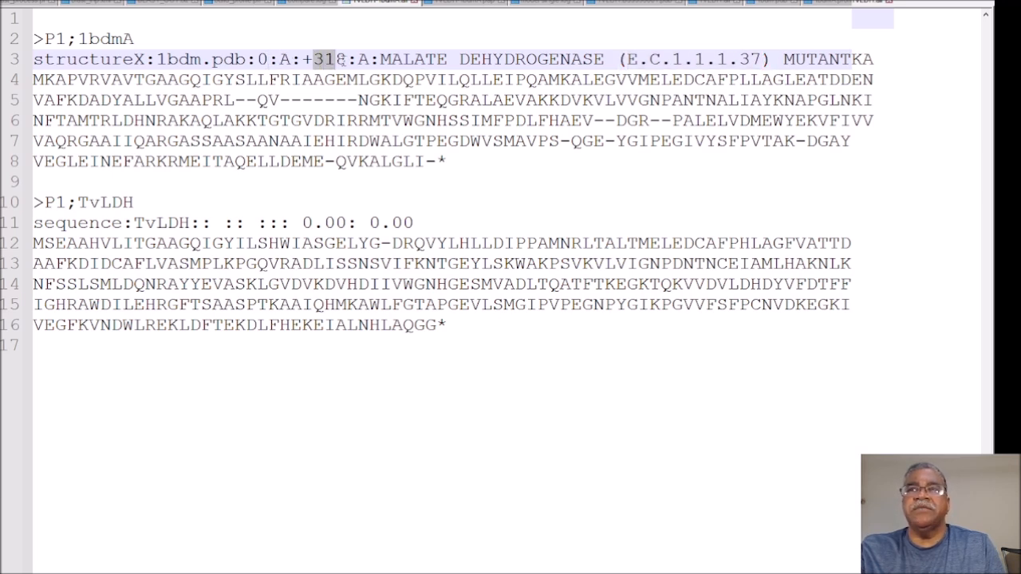
pyautogui.click(369, 137)
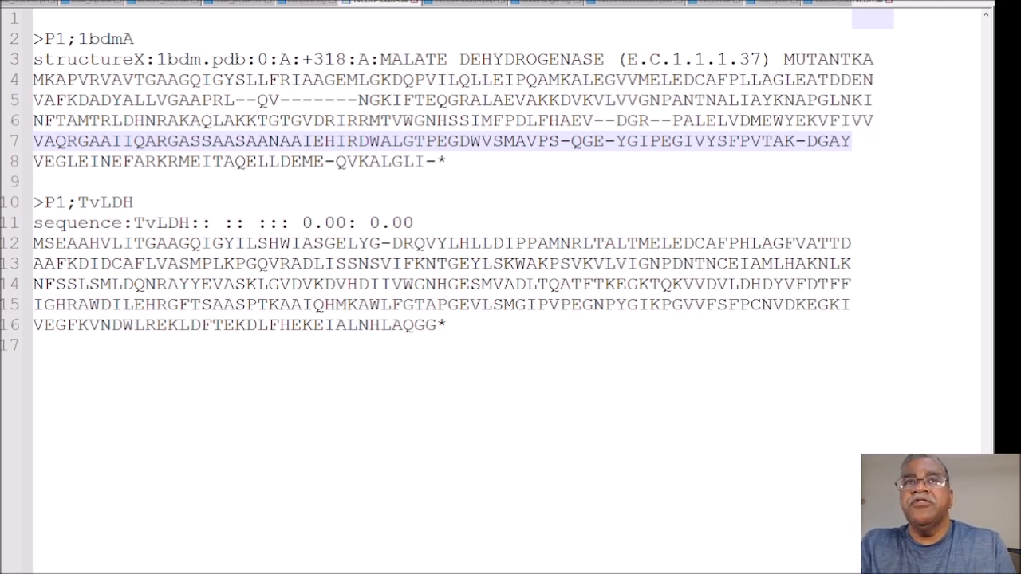
# Step: Compare the line endings of the 1bdmA and TvLDH sequences by moving between their last lines
pyautogui.click(450, 161)
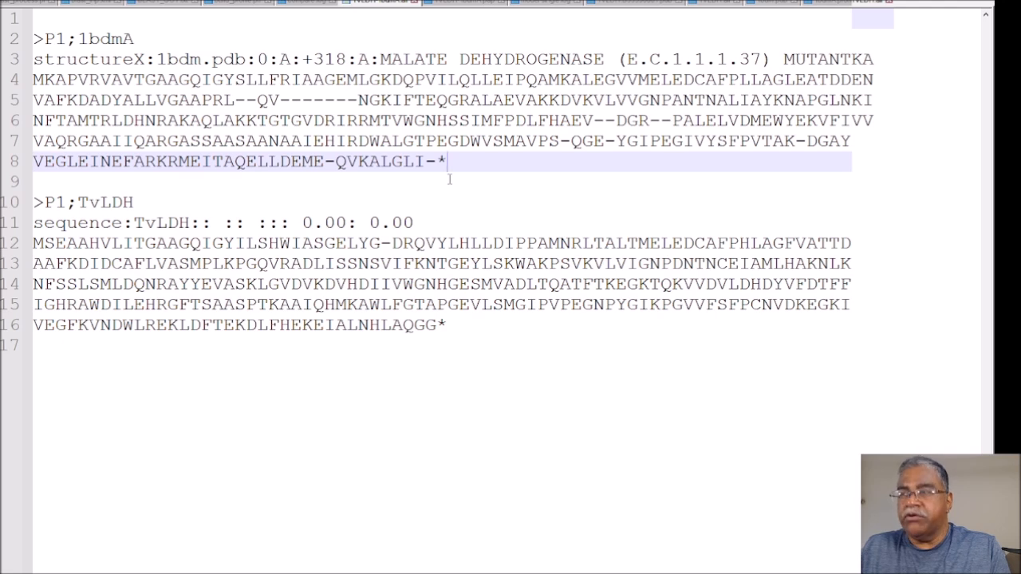
pyautogui.press('Down')
pyautogui.press('Down')
pyautogui.press('Down')
pyautogui.press('Down')
pyautogui.press('Down')
pyautogui.press('Down')
pyautogui.press('Down')
pyautogui.press('Down')
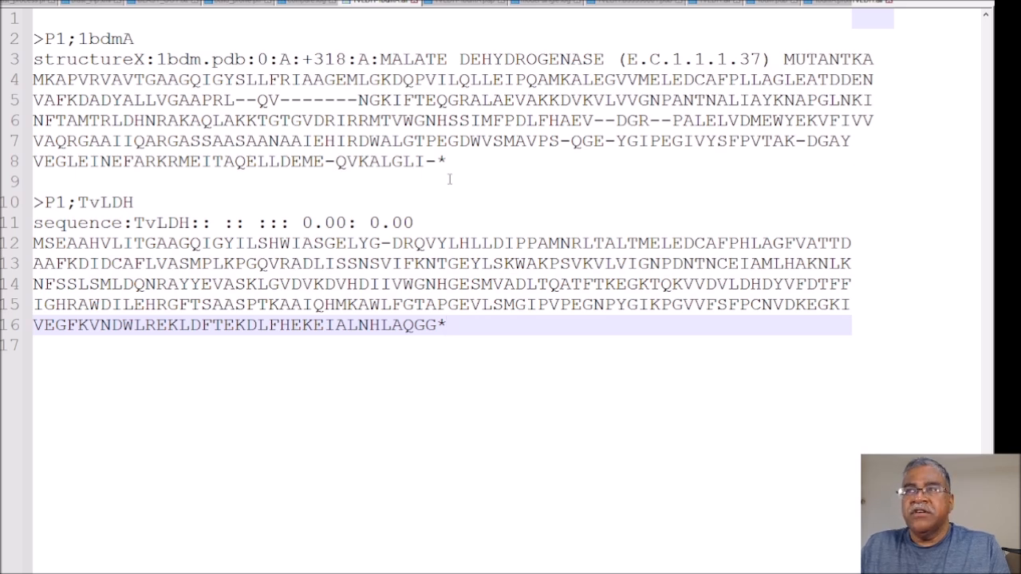
pyautogui.press('Up')
pyautogui.press('Up')
pyautogui.press('Up')
pyautogui.press('Up')
pyautogui.press('Up')
pyautogui.press('Up')
pyautogui.press('Up')
pyautogui.press('Up')
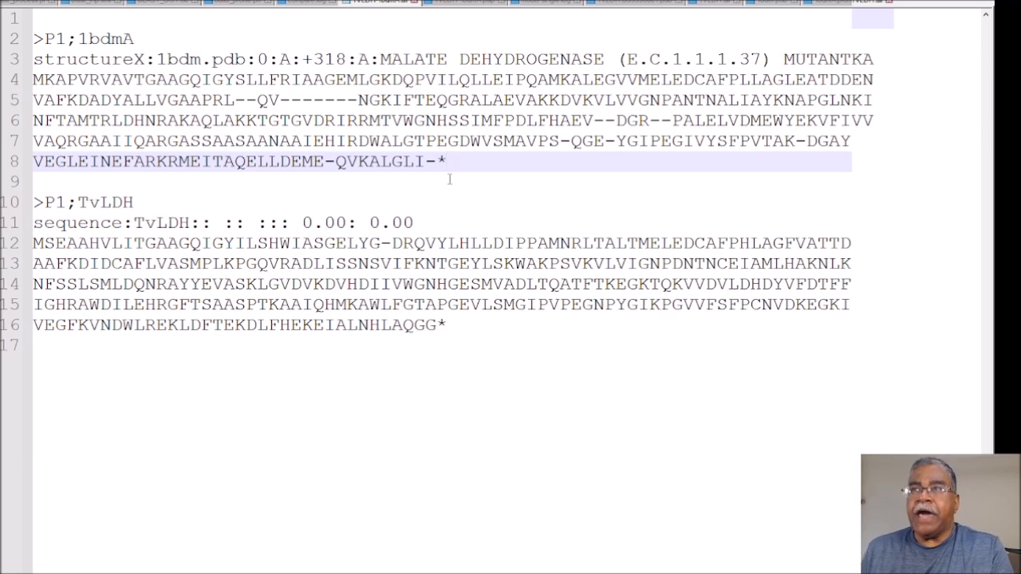
# Step: Highlight the QVRADLISSNSV segment of TvLDH and the asterisks that terminate both sequences
pyautogui.moveTo(257, 266); pyautogui.dragTo(392, 266)
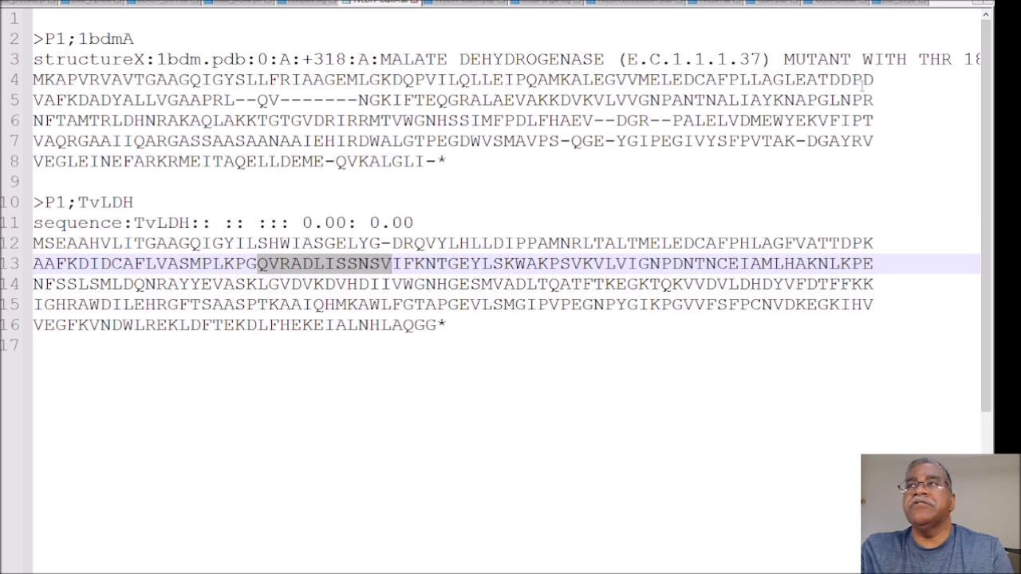
pyautogui.doubleClick(441, 325)
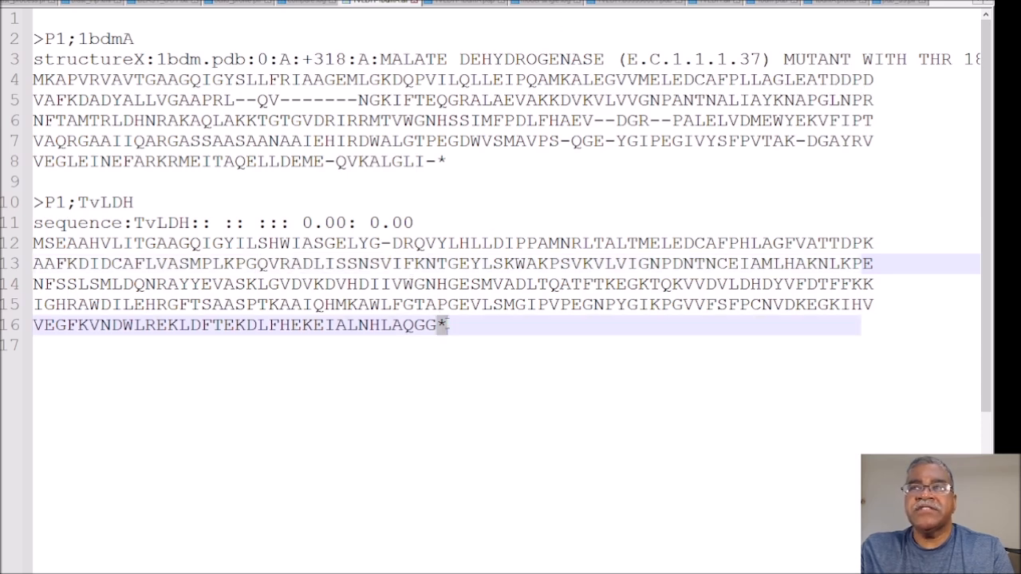
pyautogui.doubleClick(441, 162)
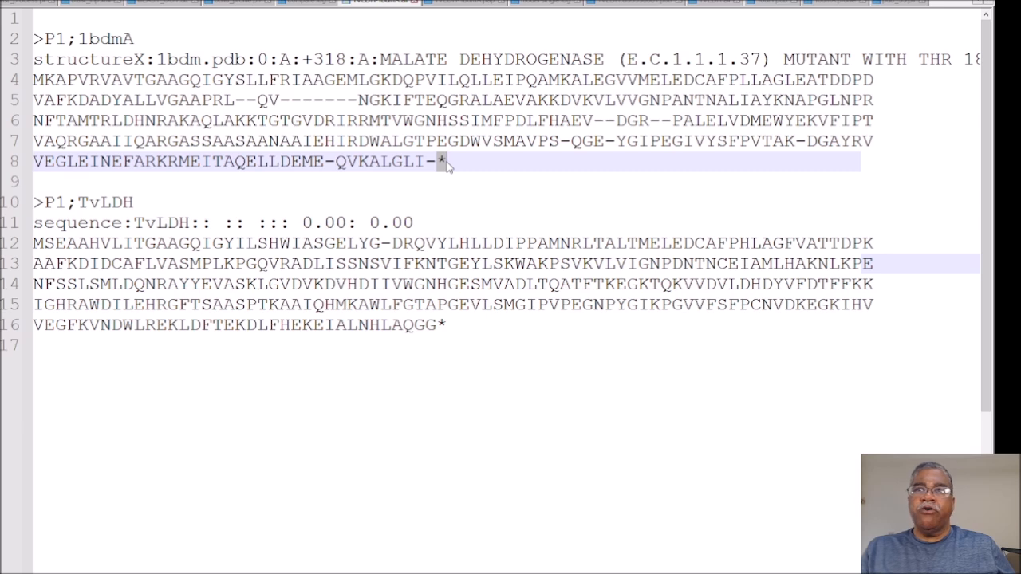
# Step: Highlight the long dashed gap in the 1bdmA sequence and the single dash in the first TvLDH sequence line
pyautogui.moveTo(347, 100); pyautogui.dragTo(170, 101)
pyautogui.moveTo(447, 284); pyautogui.dragTo(235, 263)
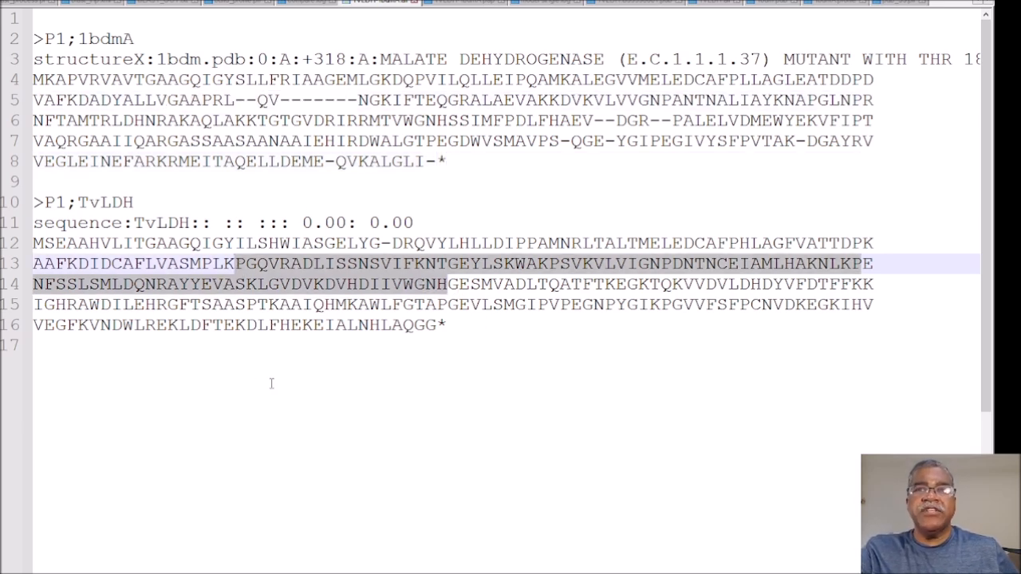
pyautogui.click(296, 449)
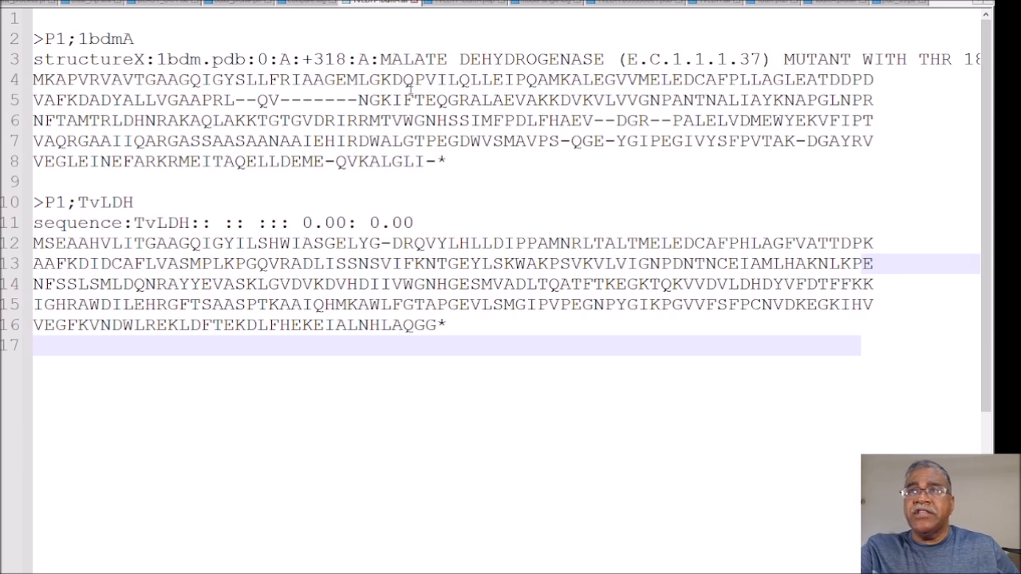
pyautogui.moveTo(279, 99); pyautogui.dragTo(358, 100)
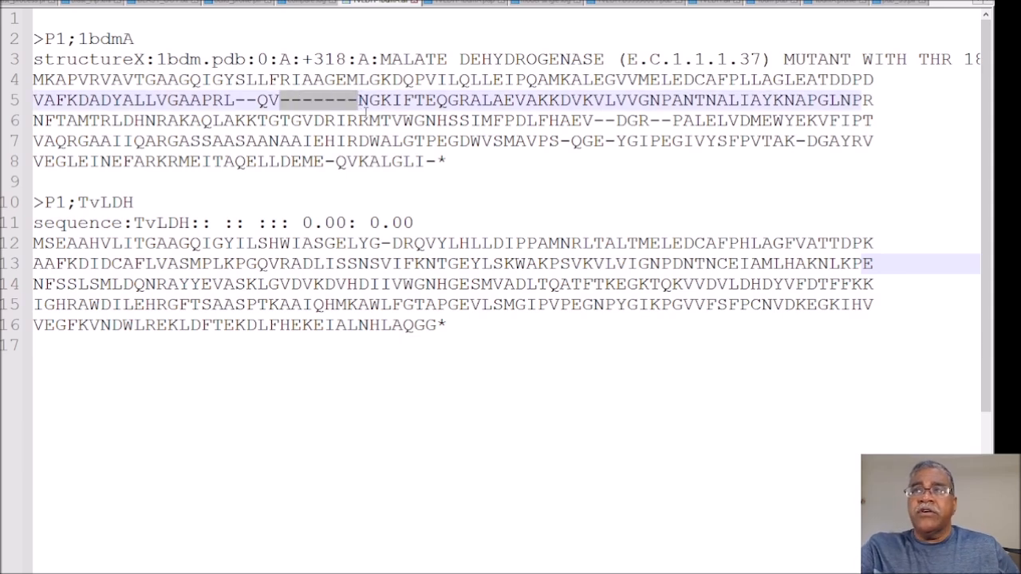
pyautogui.moveTo(381, 243); pyautogui.dragTo(392, 242)
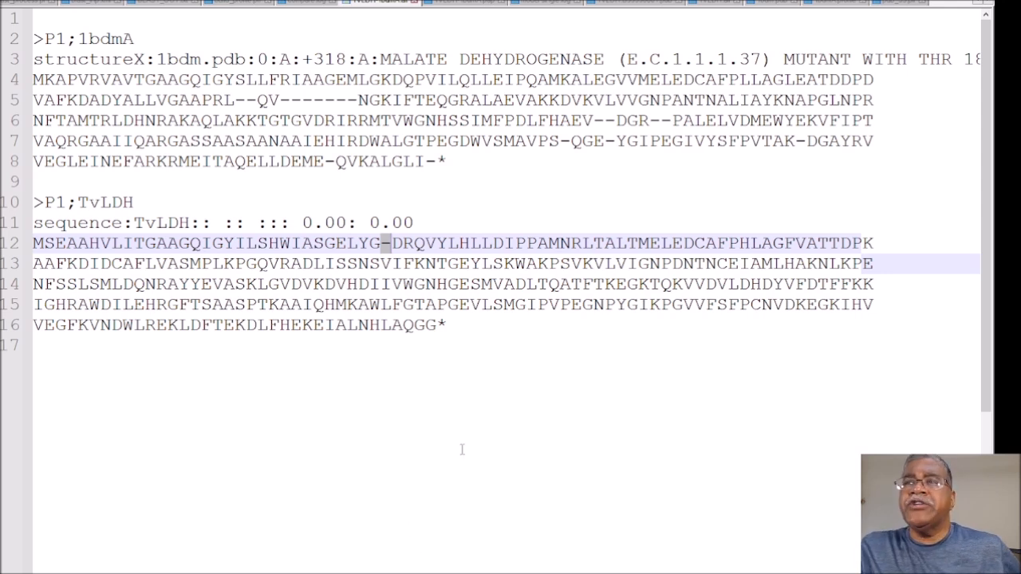
# Step: Highlight the whole aligned TvLDH sequence and the complete 1bdmA entry from its header to the closing asterisk
pyautogui.moveTo(477, 327); pyautogui.dragTo(35, 245)
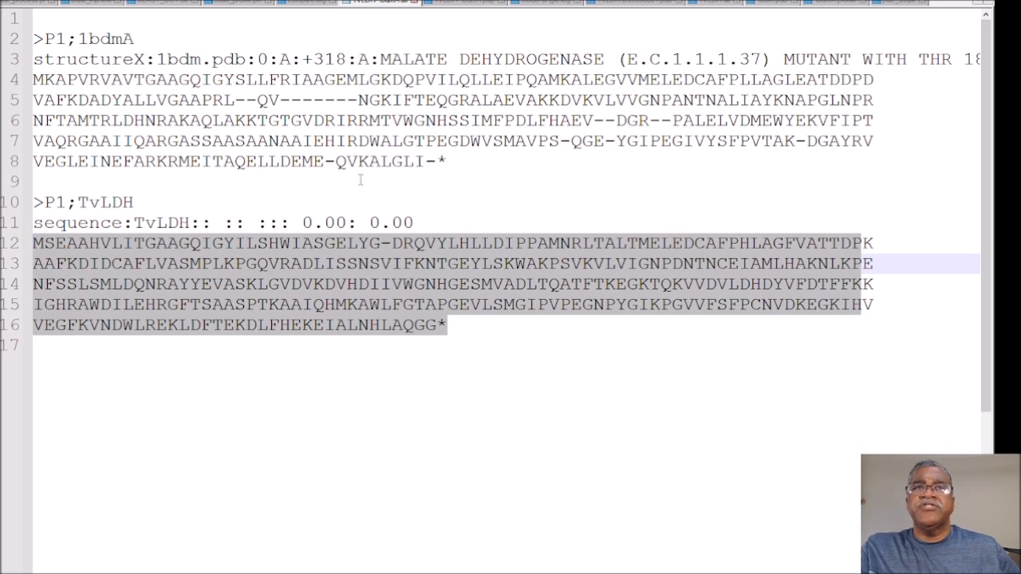
pyautogui.click(462, 162)
pyautogui.moveTo(462, 162); pyautogui.dragTo(28, 37)
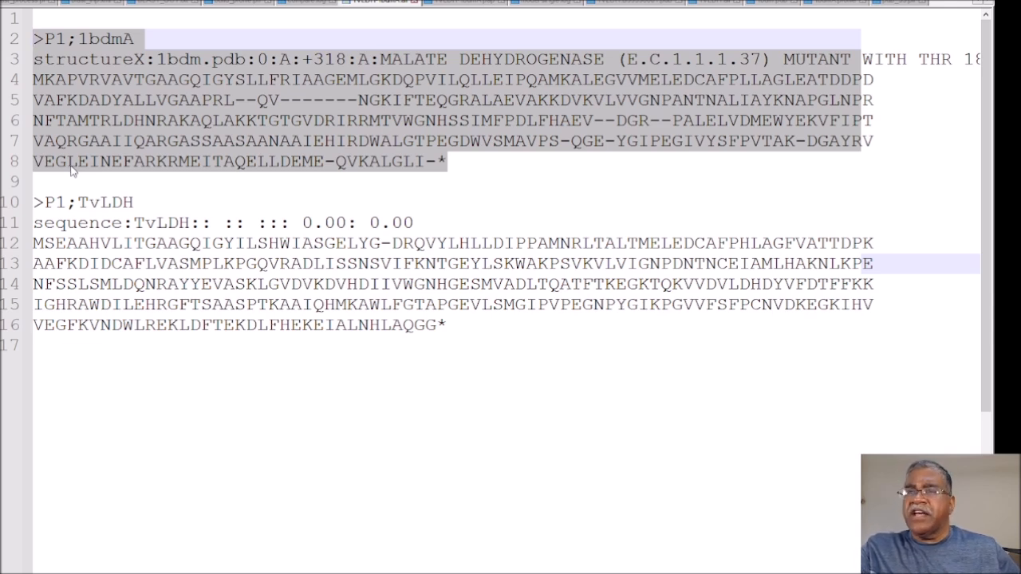
pyautogui.click(92, 83)
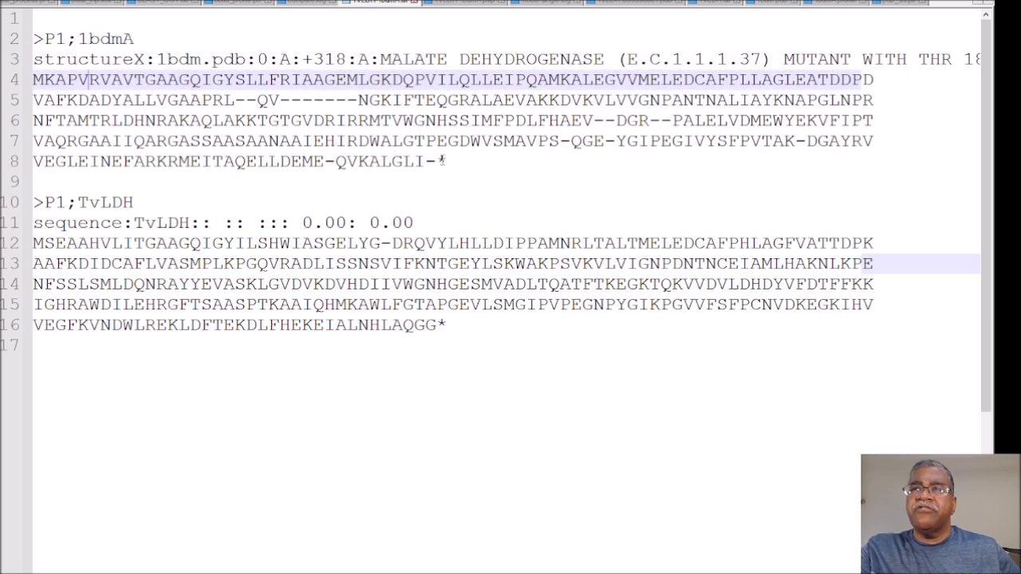
pyautogui.moveTo(447, 162); pyautogui.dragTo(34, 38)
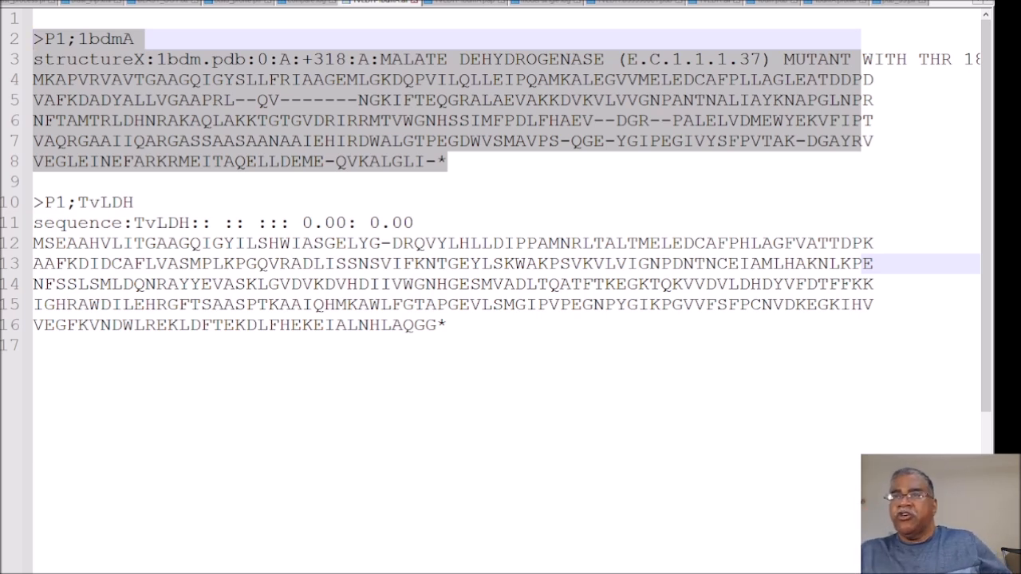
# Step: Highlight the TvLDH sequence from its start through MVADL, and the 1bdmA sequence from MFPDLF up to its closing asterisk
pyautogui.click(439, 185)
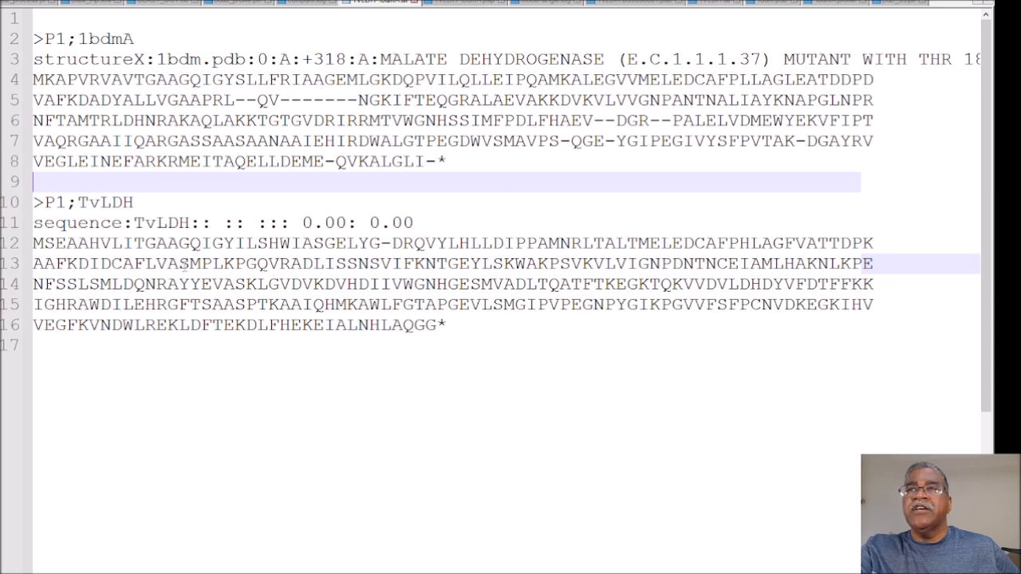
pyautogui.moveTo(35, 244); pyautogui.dragTo(534, 292)
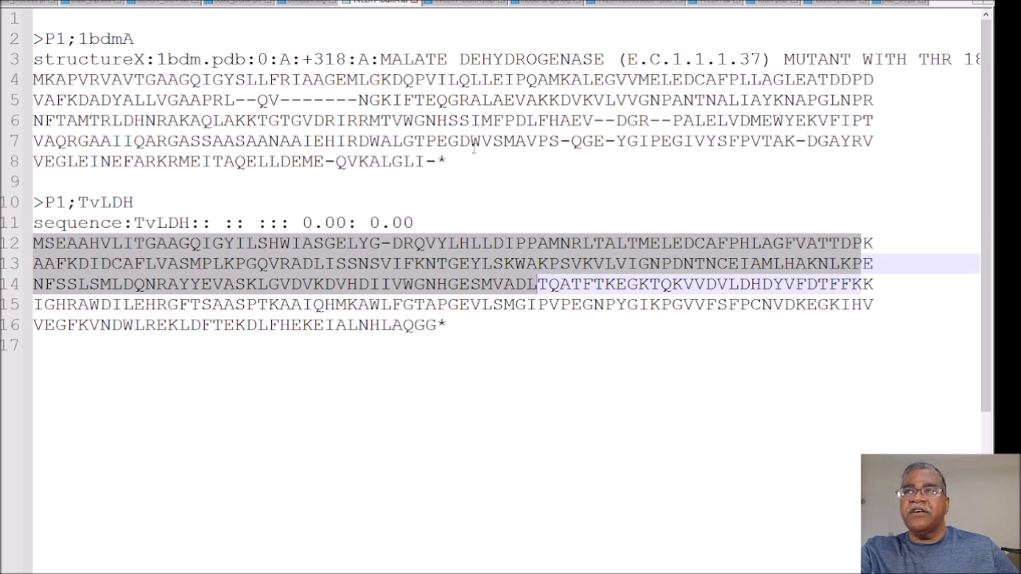
pyautogui.moveTo(481, 120); pyautogui.dragTo(441, 162)
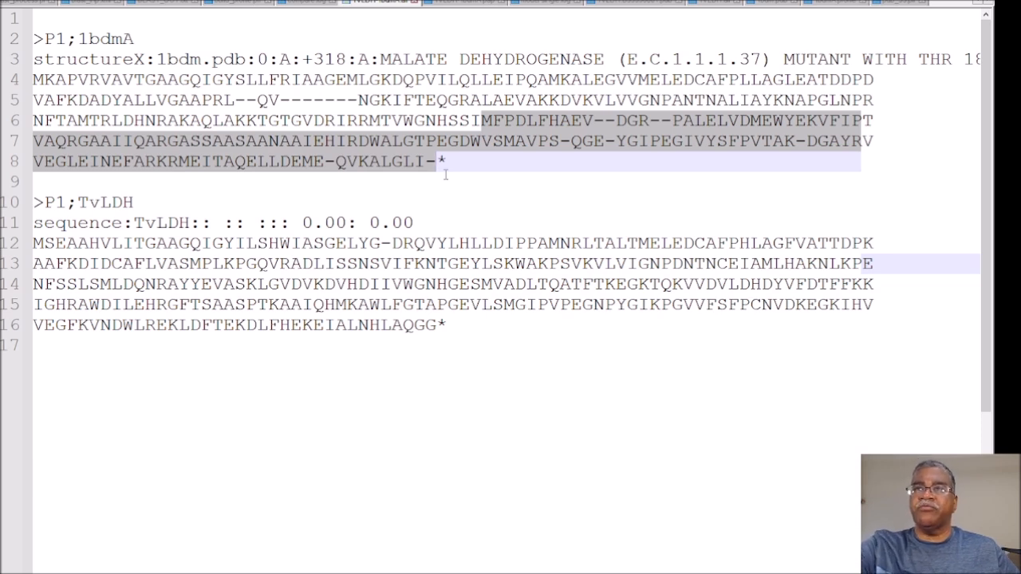
pyautogui.click(345, 202)
pyautogui.click(123, 178)
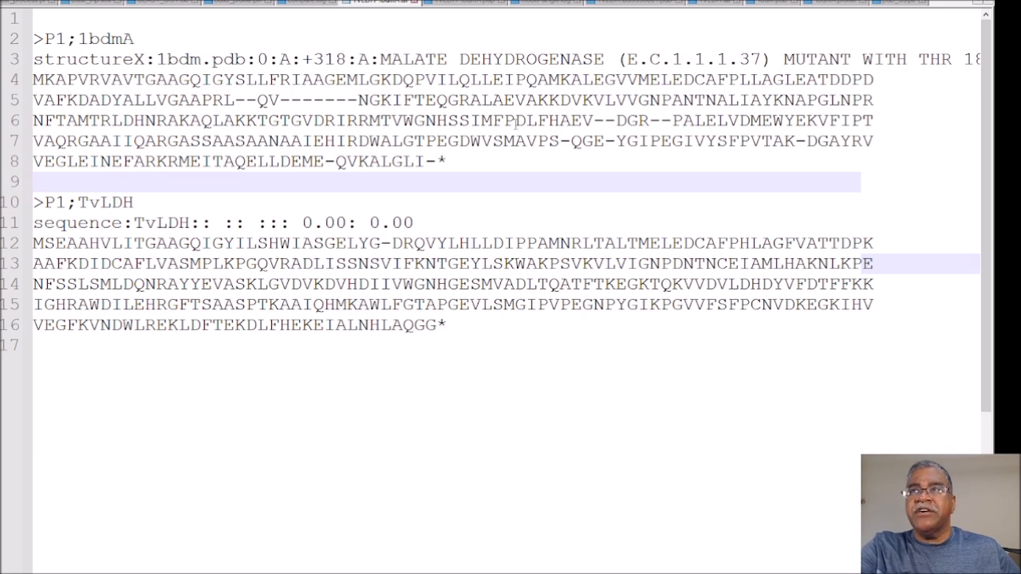
# Step: Highlight the 1bdmA sequence from its start through VWGN, and the remaining part from HSSIM up to the asterisk
pyautogui.click(437, 120)
pyautogui.moveTo(437, 120); pyautogui.dragTo(27, 79)
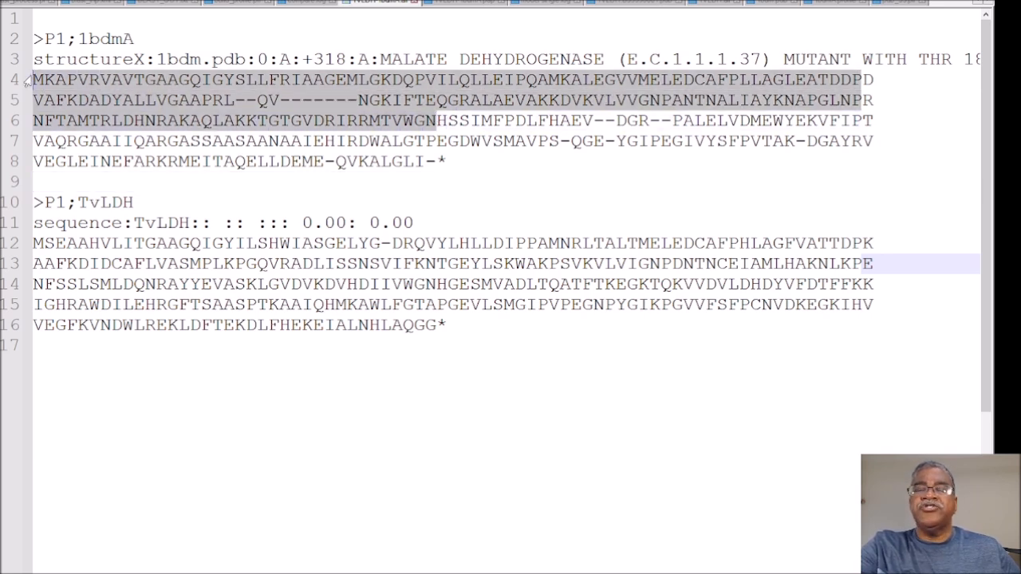
pyautogui.click(514, 140)
pyautogui.moveTo(437, 120); pyautogui.dragTo(437, 161)
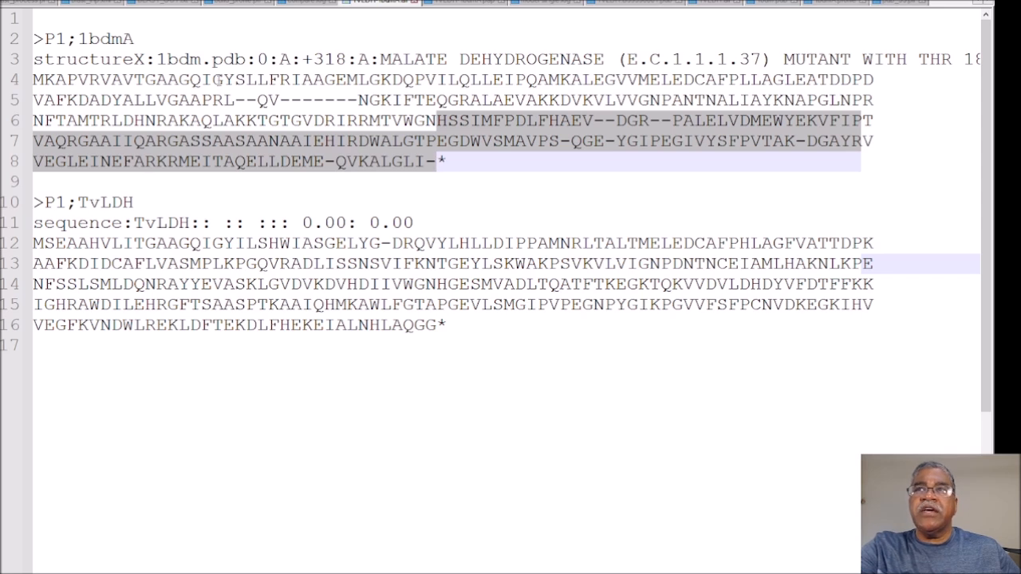
# Step: Highlight the file name 1bdm.pdb in the structureX line of the 1bdmA entry
pyautogui.click(177, 59)
pyautogui.doubleClick(177, 59)
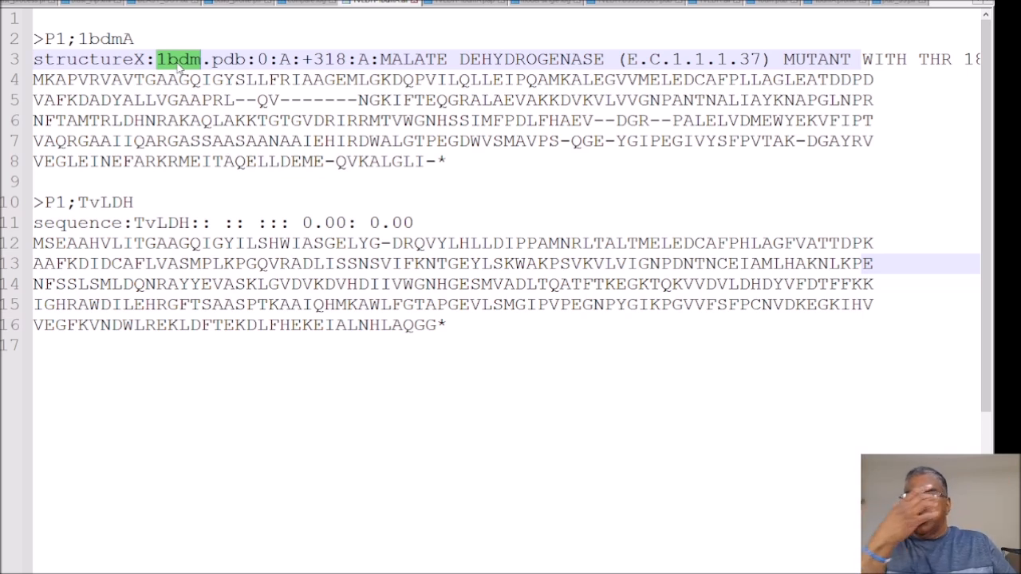
pyautogui.click(179, 64)
pyautogui.moveTo(157, 59); pyautogui.dragTo(243, 64)
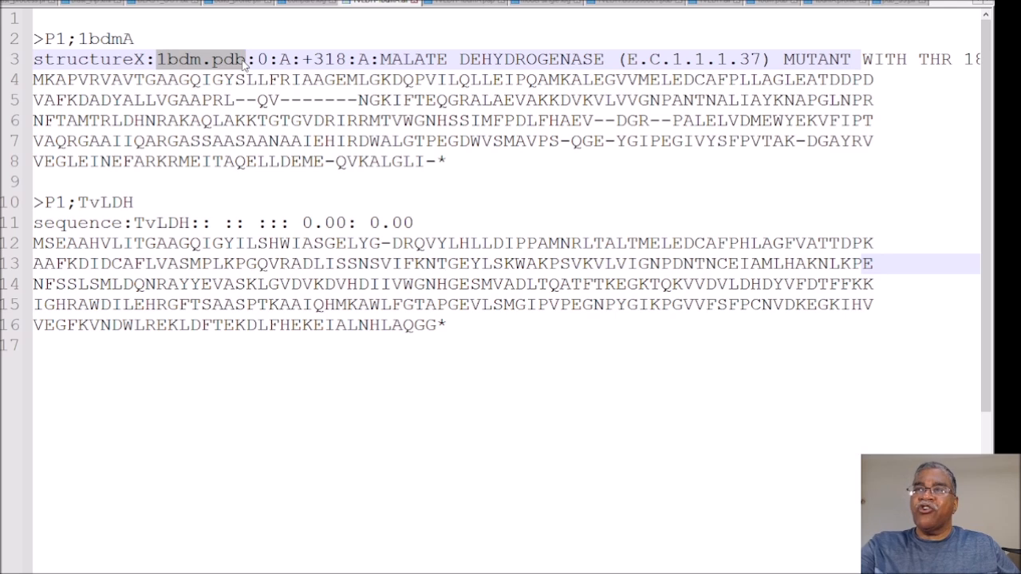
# Step: Move the cursor between the closing asterisks of 1bdmA and TvLDH to compare where the two aligned sequences end
pyautogui.click(449, 161)
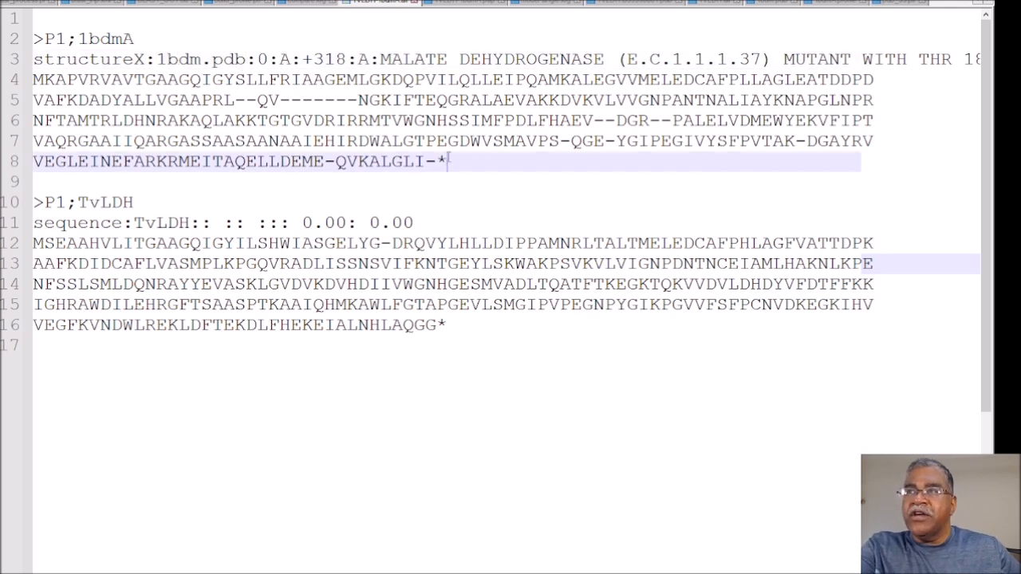
pyautogui.press('Down')
pyautogui.press('Down')
pyautogui.press('Down')
pyautogui.press('Down')
pyautogui.press('Down')
pyautogui.press('Down')
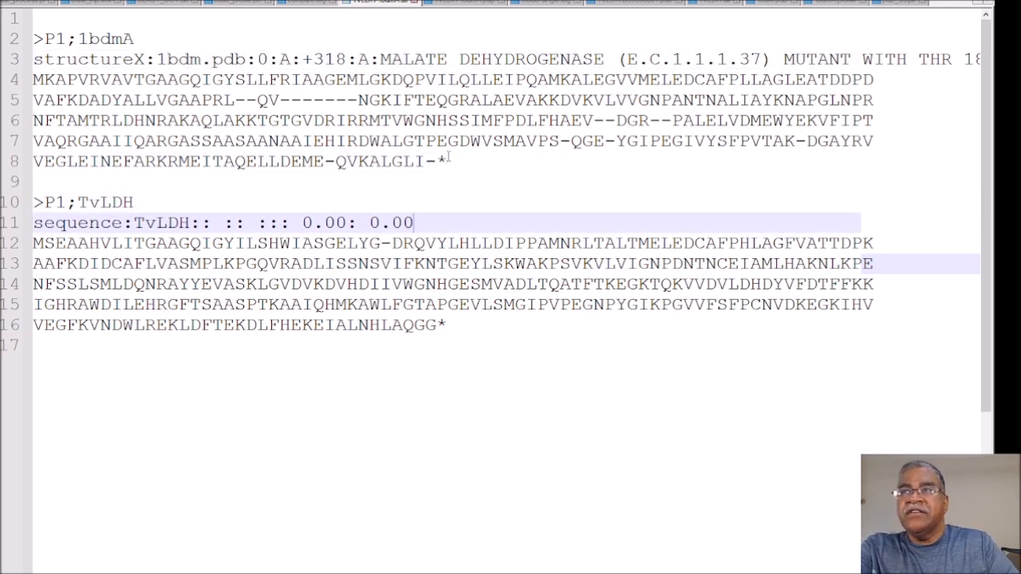
pyautogui.press('Down')
pyautogui.press('Down')
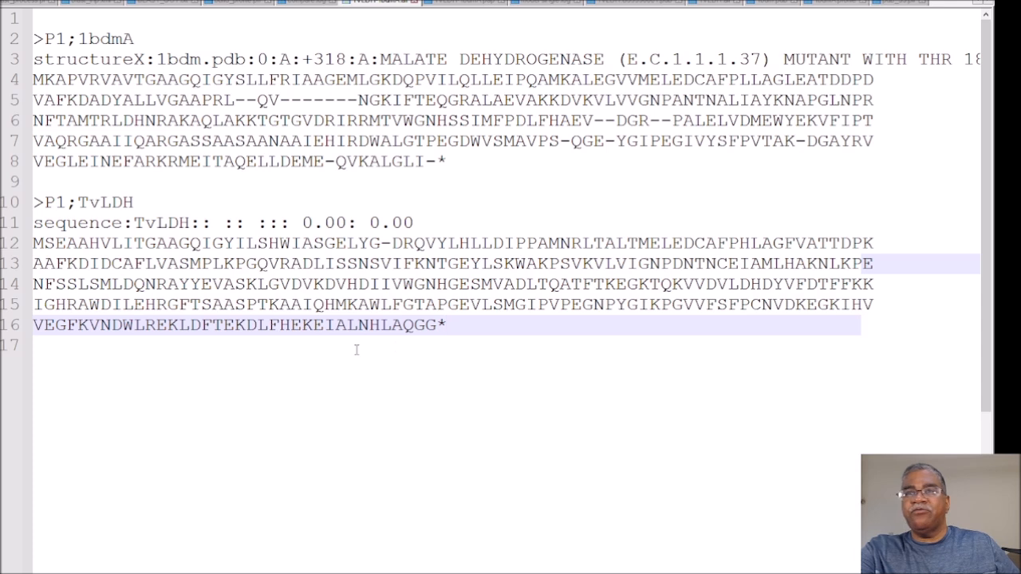
pyautogui.click(447, 161)
pyautogui.click(445, 325)
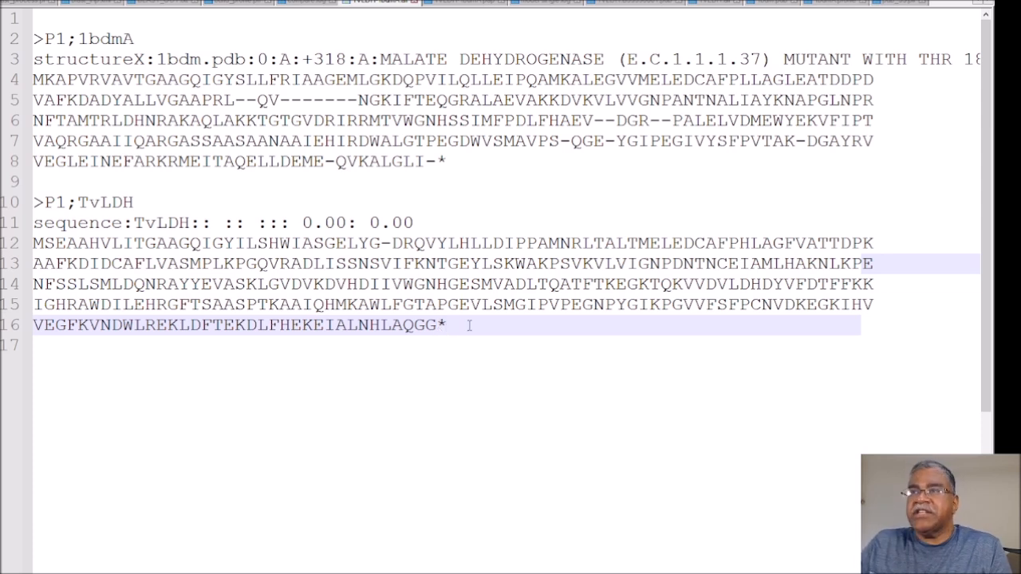
pyautogui.press('Up')
pyautogui.press('Up')
pyautogui.press('Up')
pyautogui.press('Up')
pyautogui.press('Up')
pyautogui.press('Up')
pyautogui.press('Up')
pyautogui.press('Up')
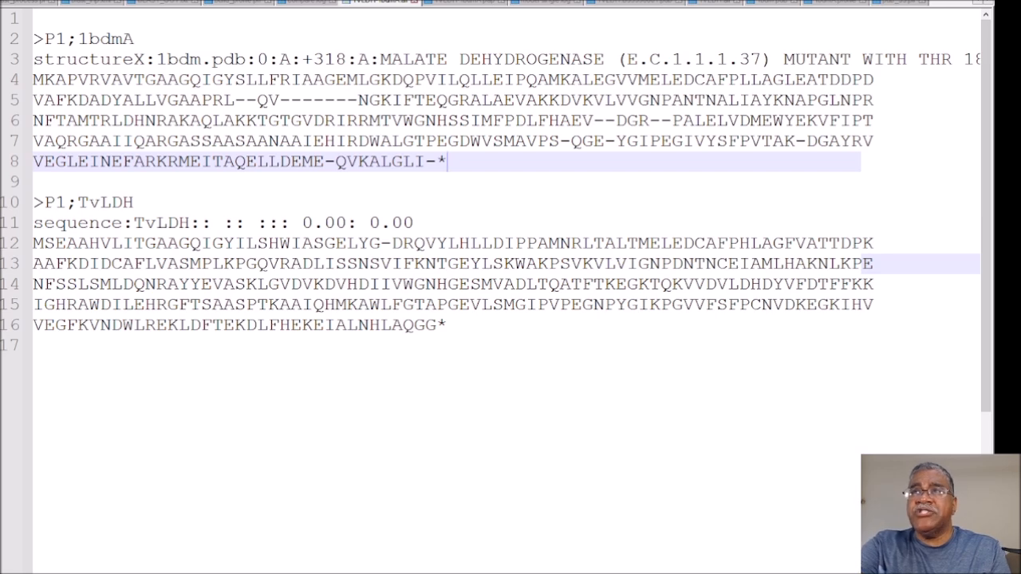
# Step: Open the TvLDH-1bdmA.pap alignment file and go to the position ruler of its third block
pyautogui.click(457, 8)
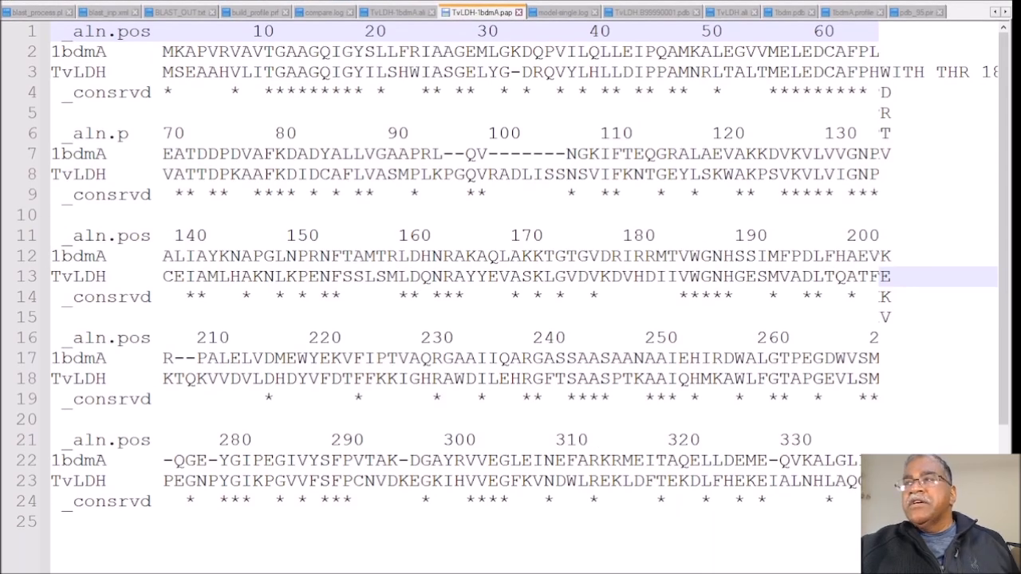
pyautogui.click(880, 229)
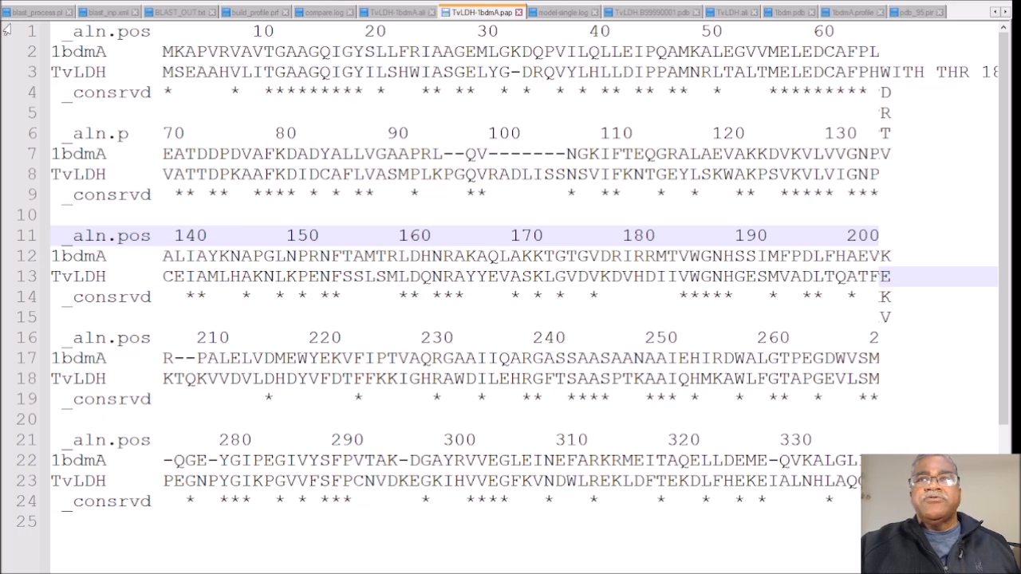
# Step: Open the Modeller profile-building script and highlight the False value of check_profile and the max_aln_evalue=0.01 setting in prf.build
pyautogui.click(52, 14)
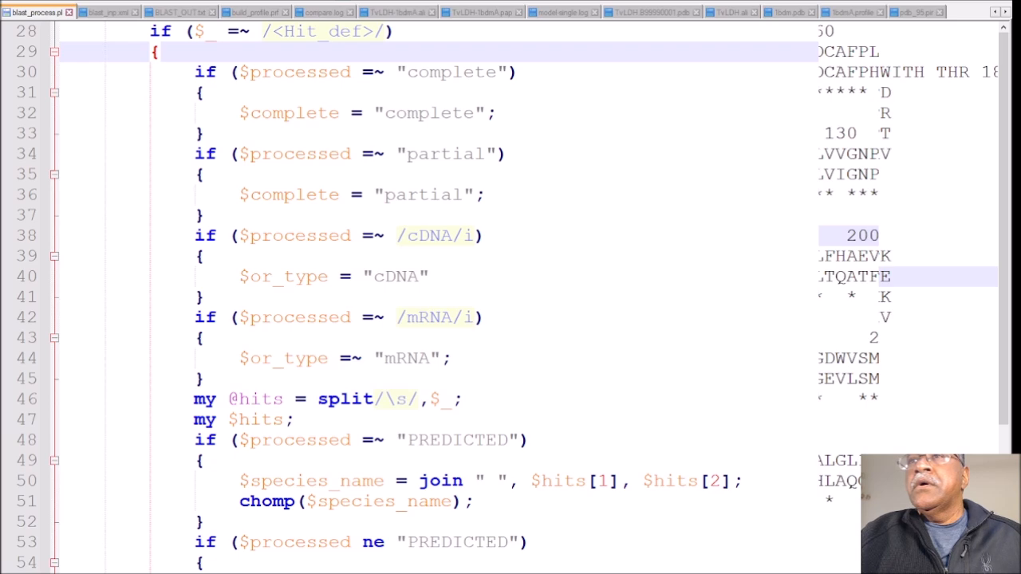
pyautogui.doubleClick(345, 338)
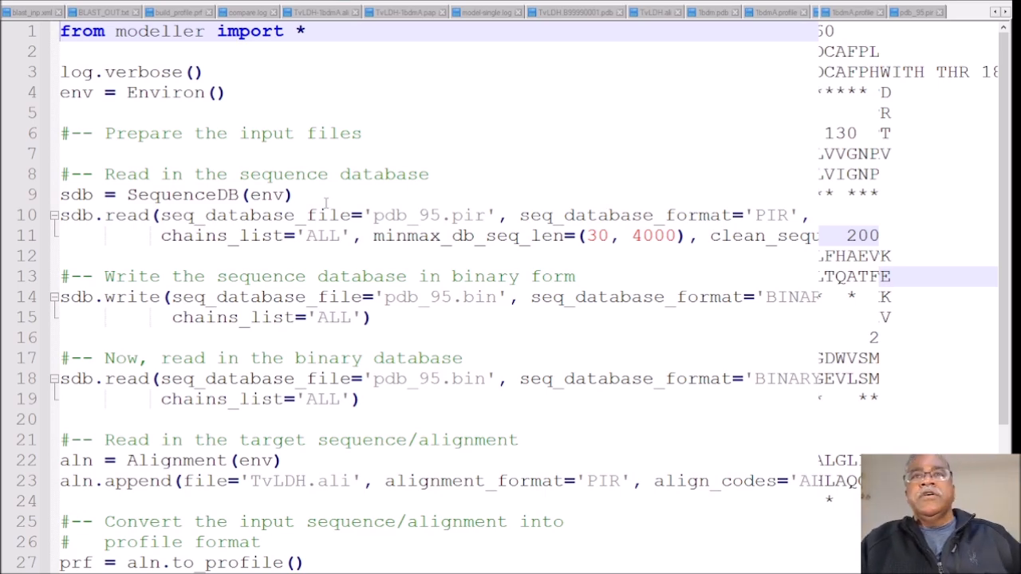
pyautogui.scroll(-6, 361, 205)
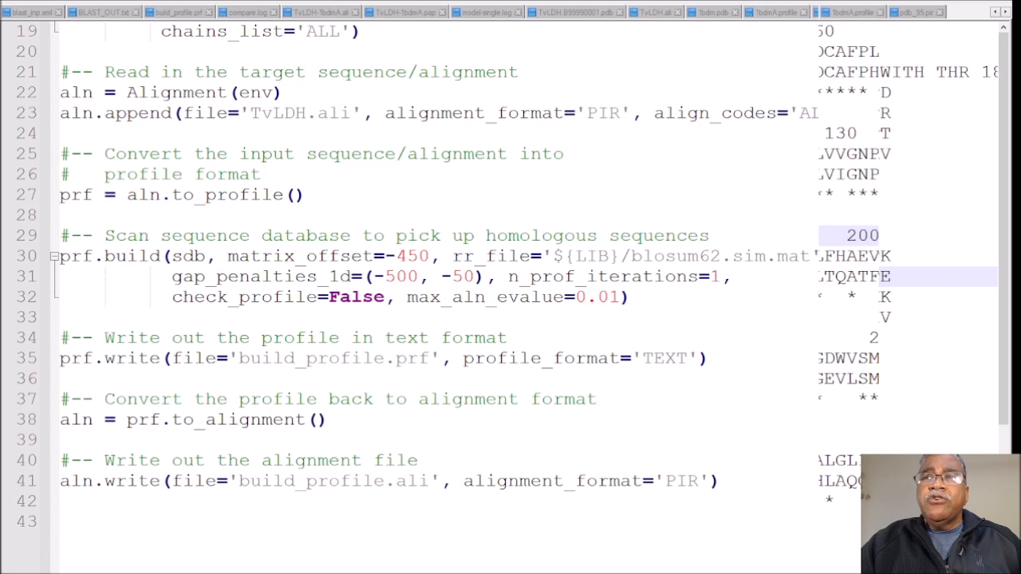
pyautogui.moveTo(328, 297); pyautogui.dragTo(621, 296)
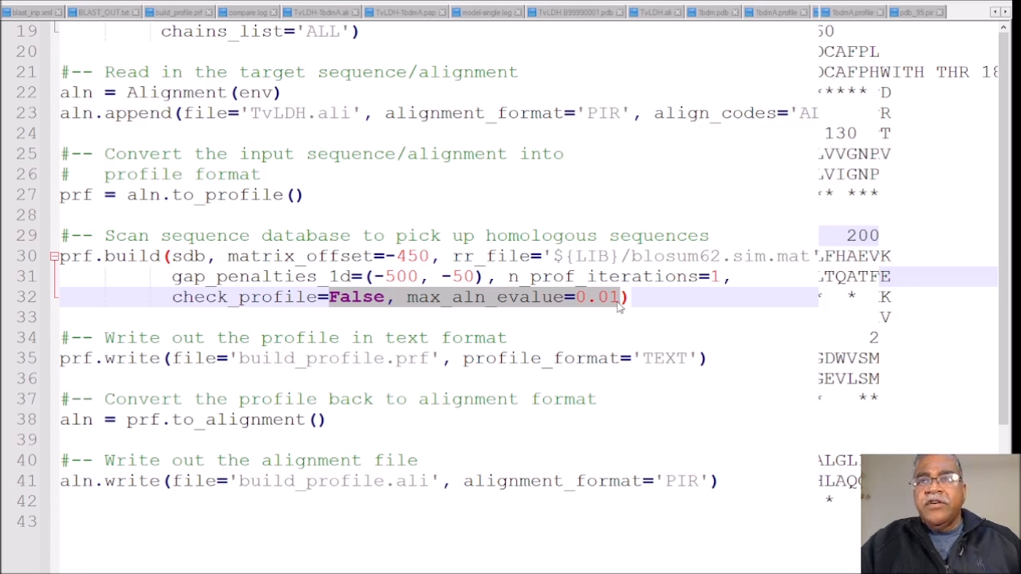
# Step: Open build_profile.prf and review its list of template hits down to the last entry
pyautogui.click(24, 12)
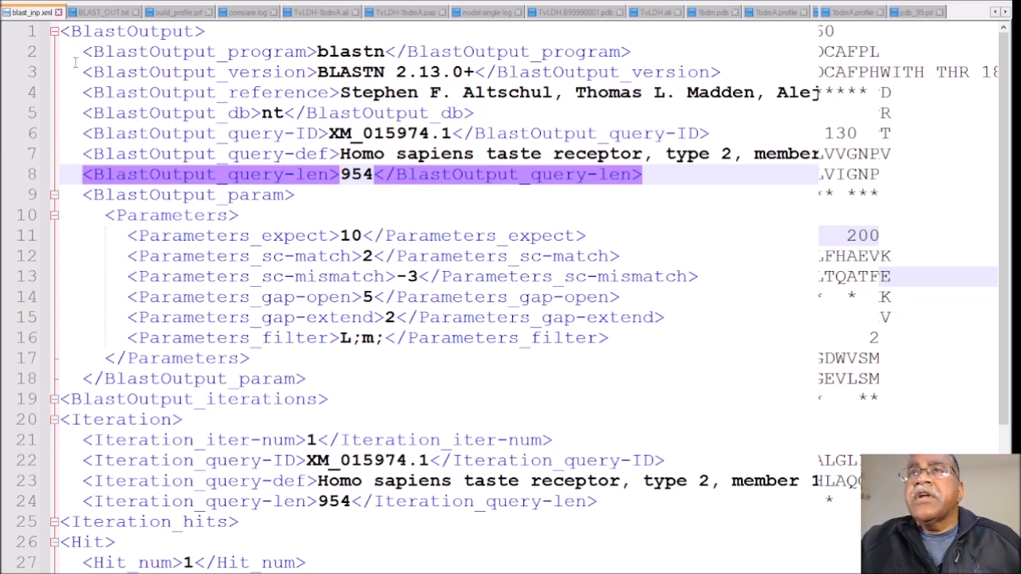
pyautogui.click(183, 13)
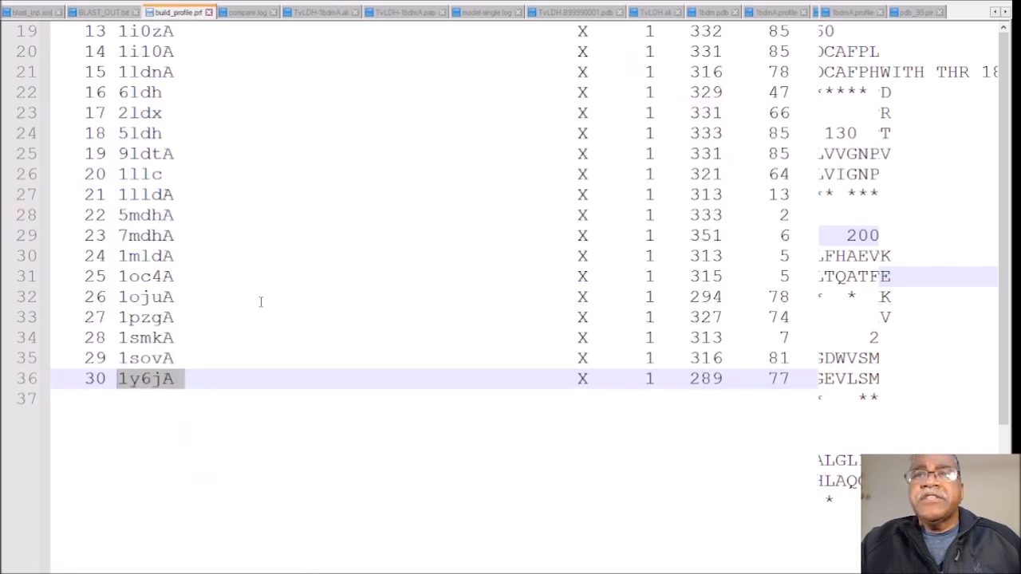
pyautogui.scroll(3, 259, 301)
pyautogui.scroll(-3, 260, 302)
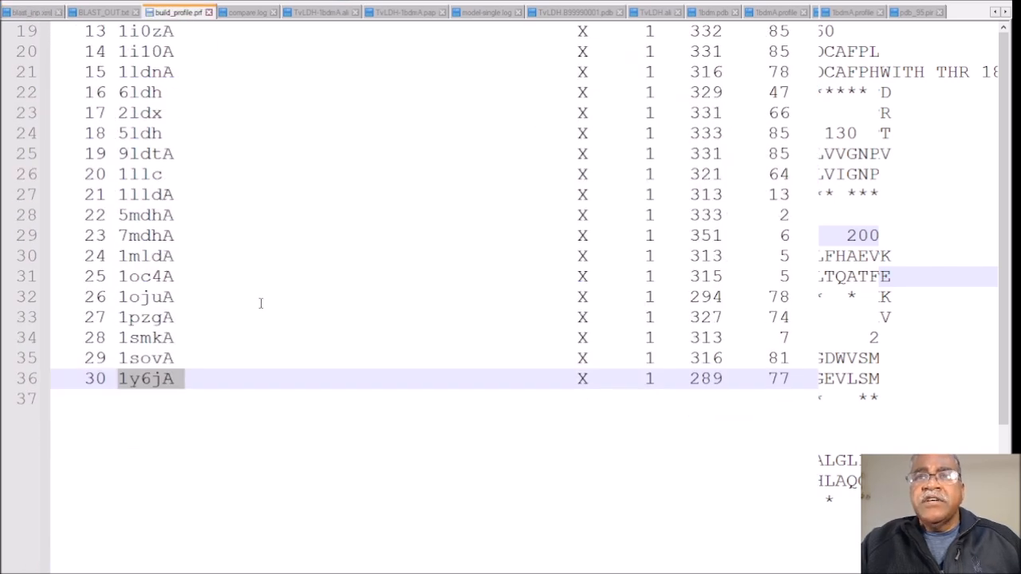
pyautogui.scroll(-1, 260, 302)
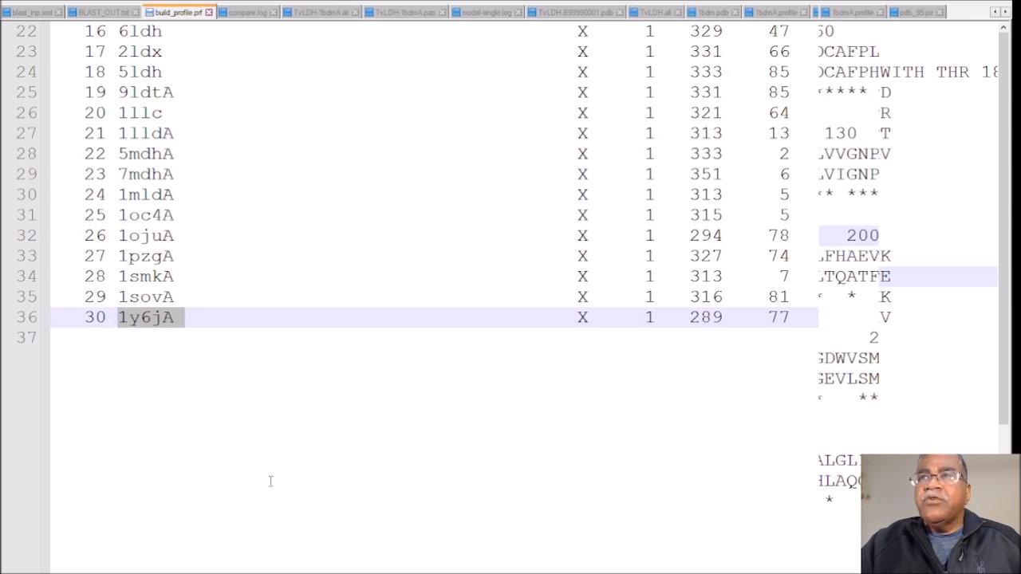
# Step: Compare TvLDH-1bdmA.ali with TvLDH-1bdmA.pap, and highlight the long 1bdmA gap together with the RADLISS residues of TvLDH in the PAP file
pyautogui.click(406, 12)
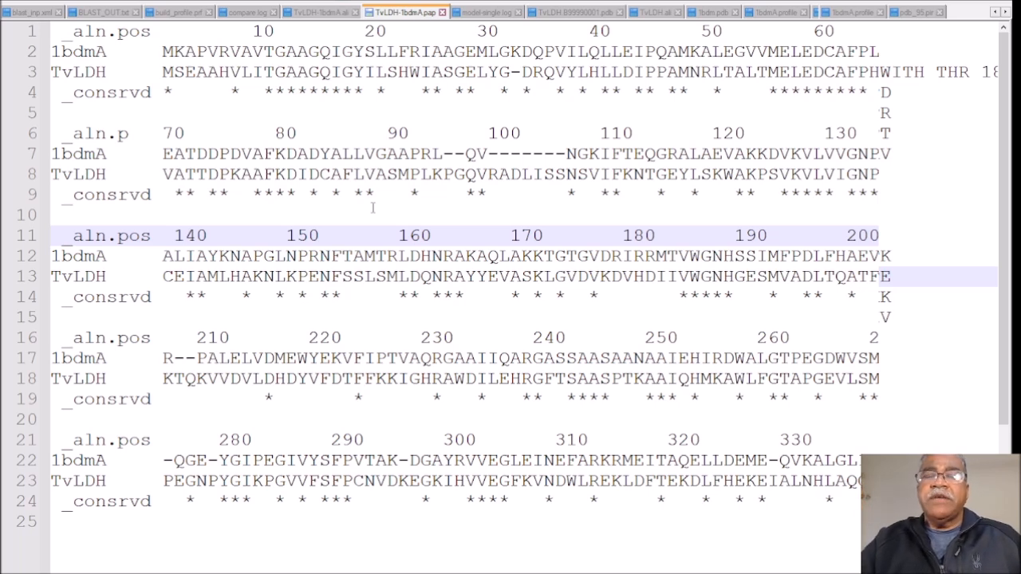
pyautogui.click(318, 13)
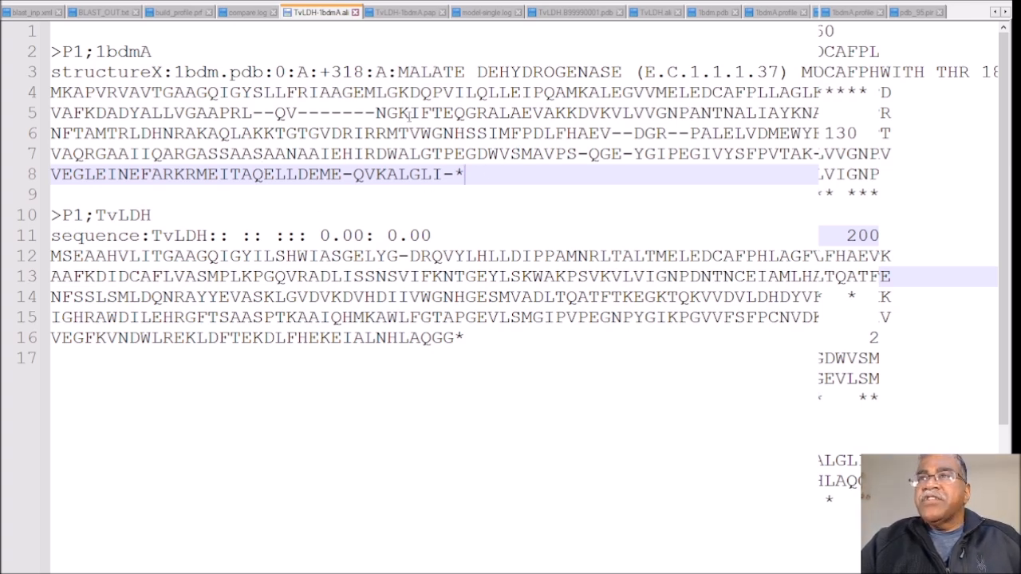
pyautogui.click(391, 12)
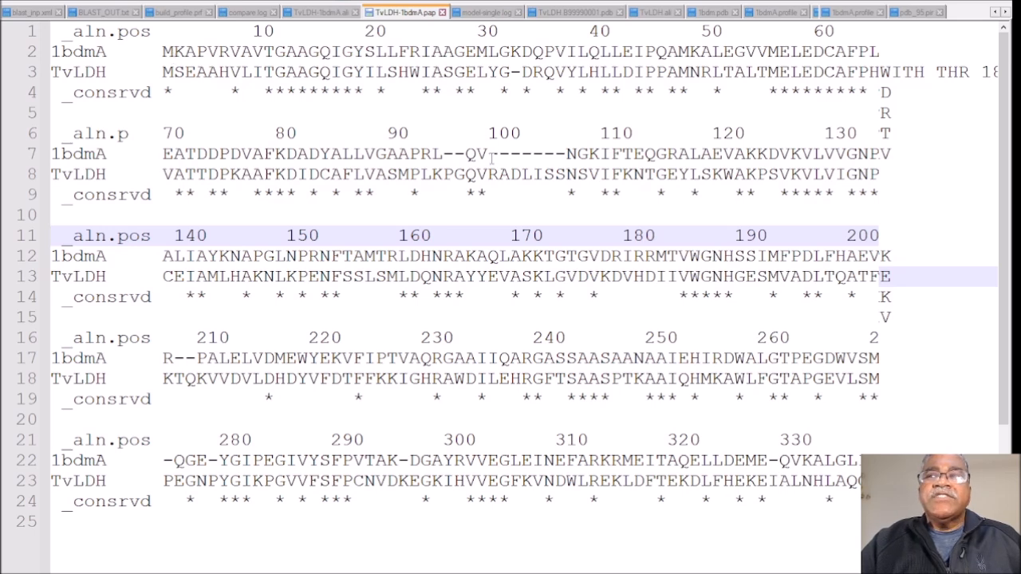
pyautogui.moveTo(488, 154); pyautogui.dragTo(566, 174)
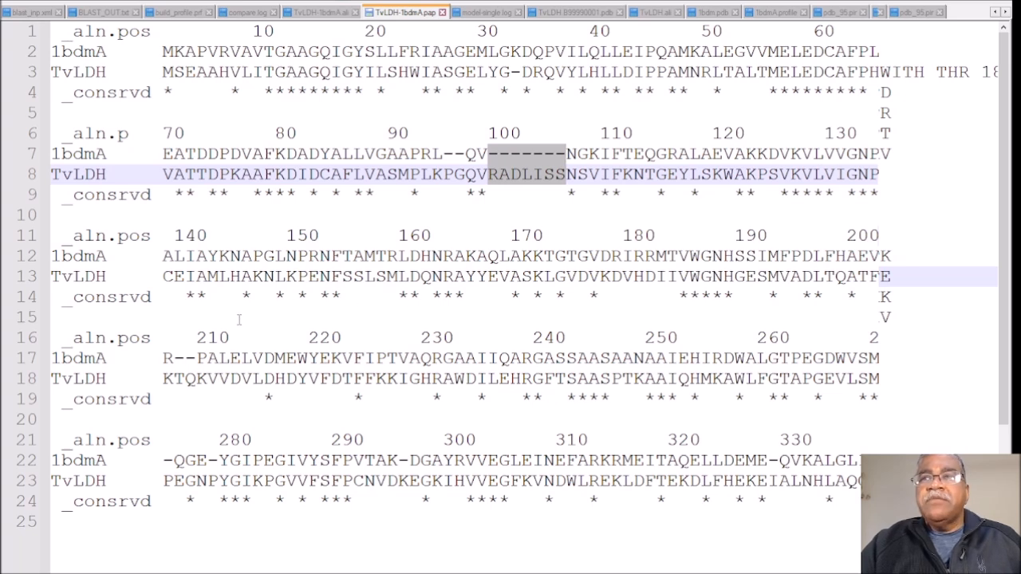
# Step: Highlight position label 210 and the ruler part with positions 320 and 330 in the PAP alignment
pyautogui.moveTo(216, 338)
pyautogui.mouseDown()
pyautogui.moveTo(197, 338)
pyautogui.moveTo(228, 338)
pyautogui.mouseUp()
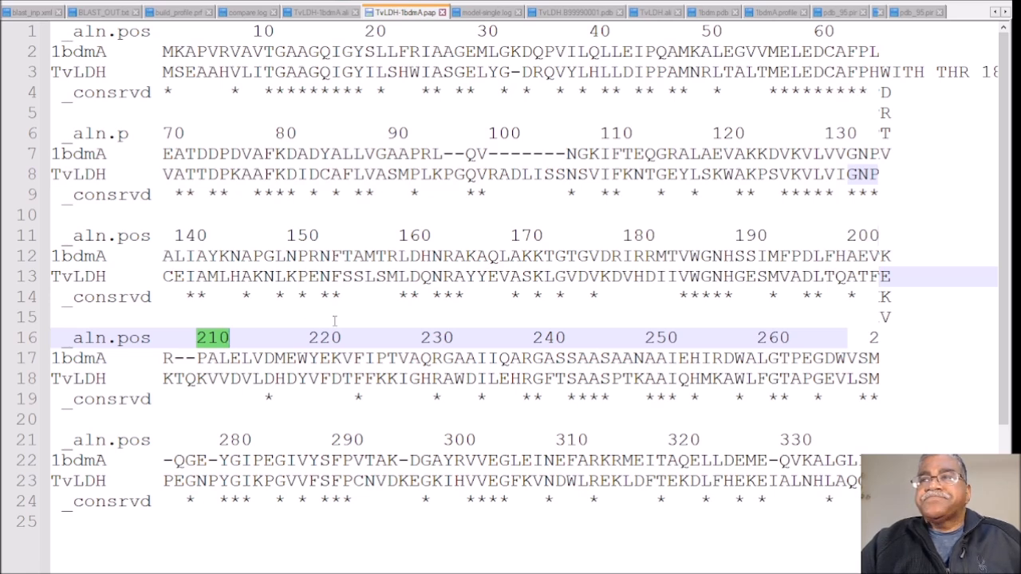
pyautogui.click(657, 440)
pyautogui.hotkey('shift', 'Down')
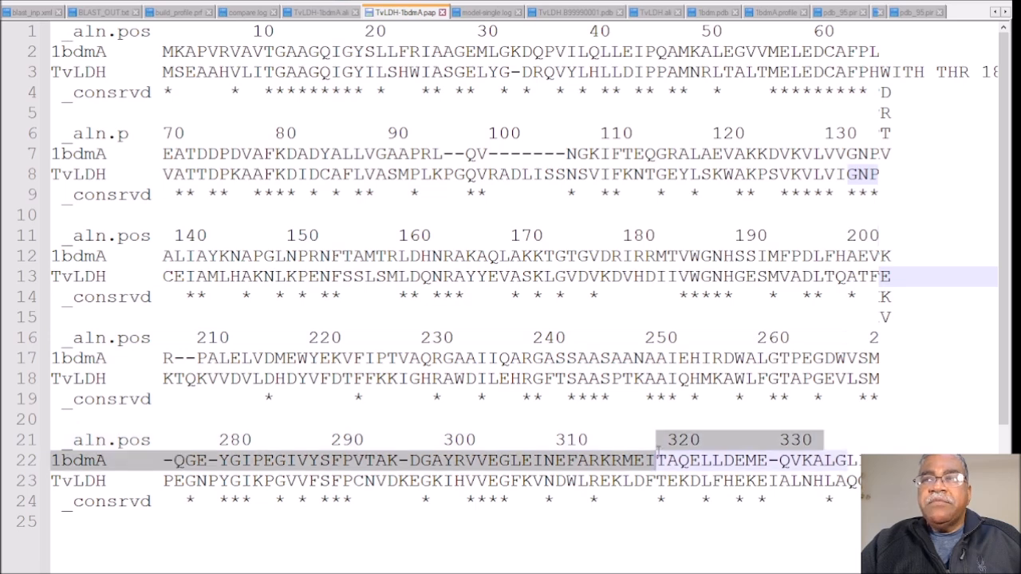
pyautogui.hotkey('shift', 'Up')
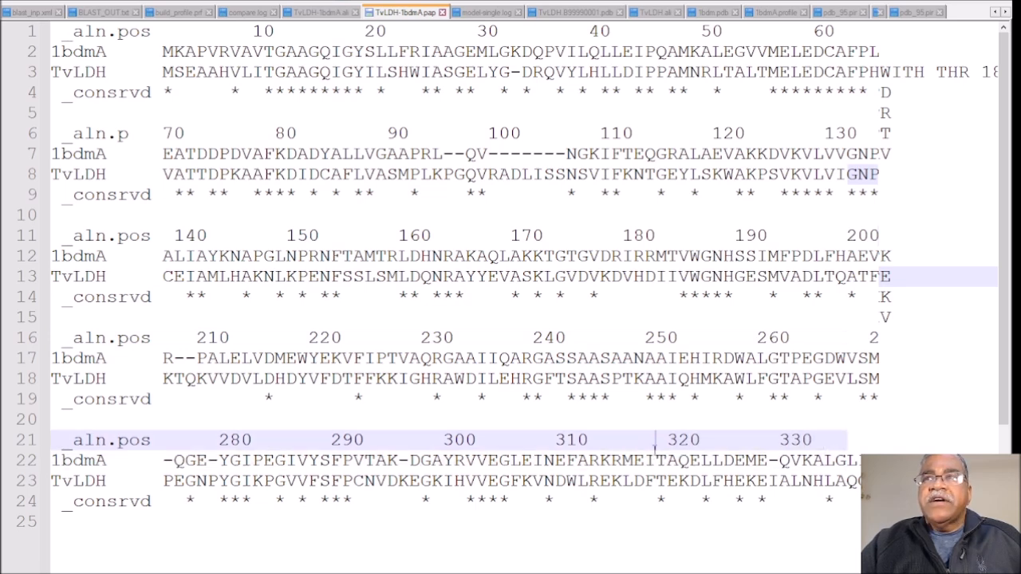
# Step: Highlight the 318 value in the 1bdmA header of TvLDH-1bdmA.ali and the 1bdmA residues from TAQELLDEME onward in TvLDH-1bdmA.pap
pyautogui.click(327, 14)
pyautogui.moveTo(332, 72); pyautogui.dragTo(365, 70)
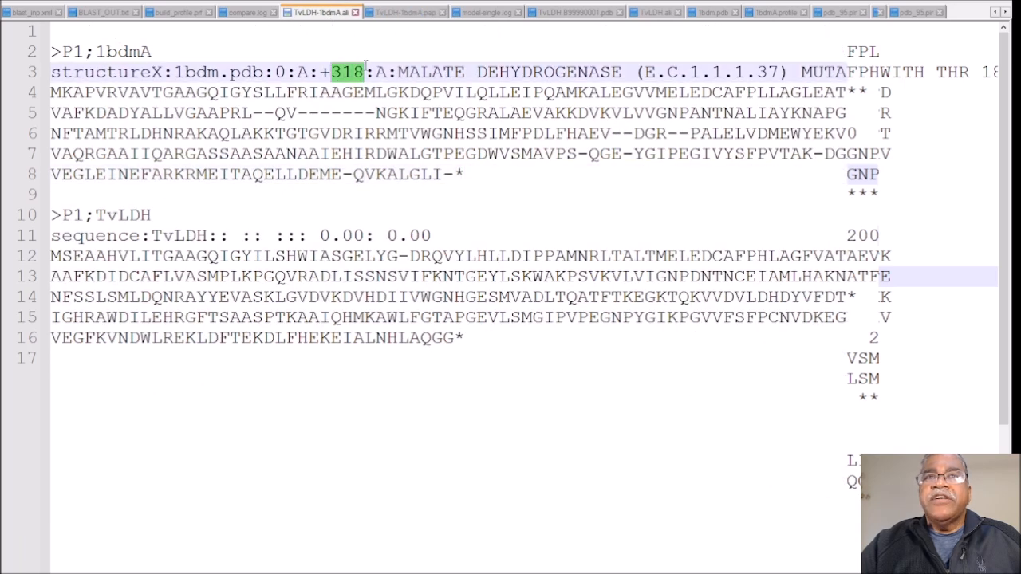
pyautogui.click(409, 14)
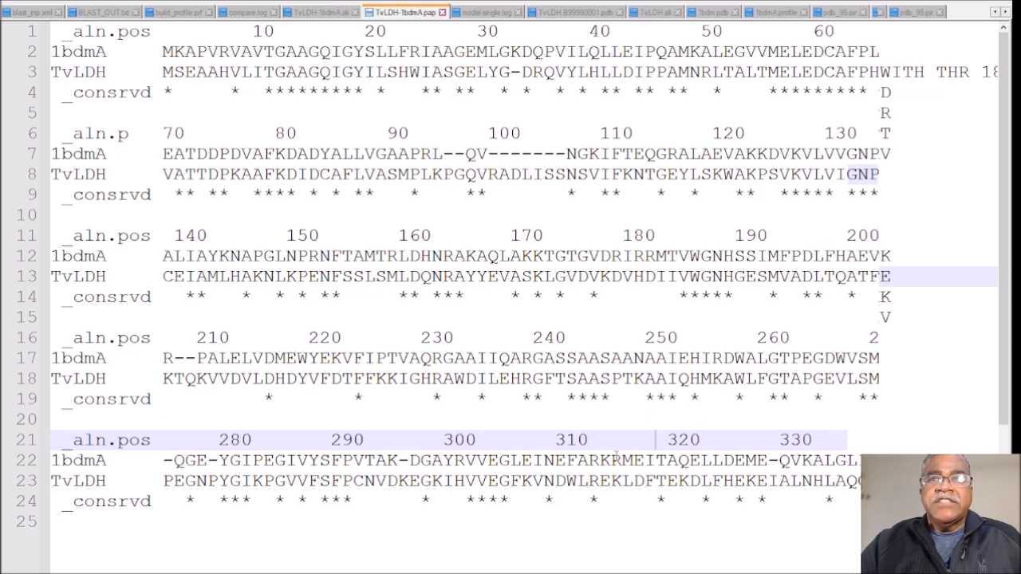
pyautogui.moveTo(655, 460); pyautogui.dragTo(848, 456)
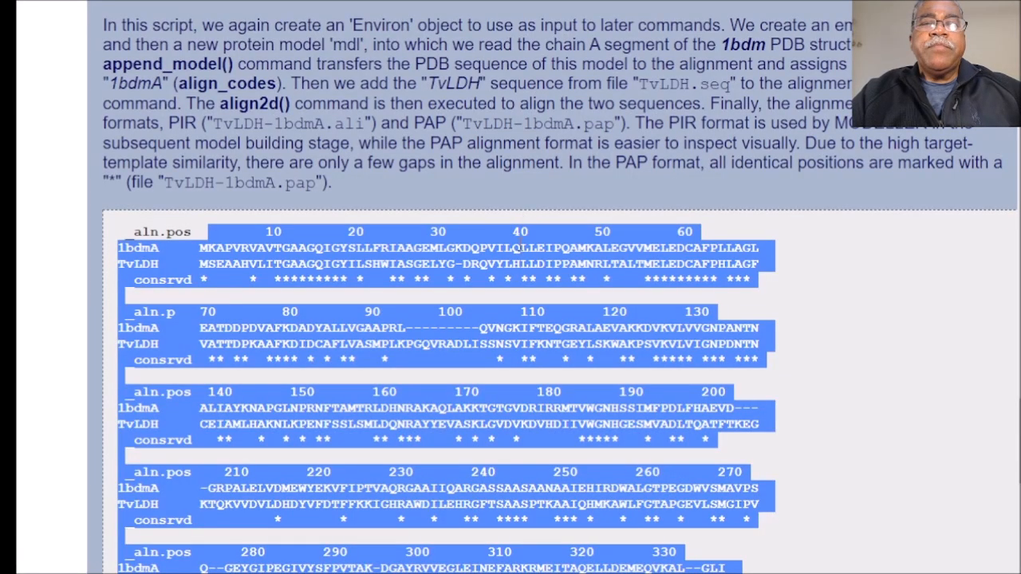
# Step: Read on in the Modeller tutorial past the PAP alignment to the Model building section and its model-single.py script
pyautogui.scroll(-3, 519, 244)
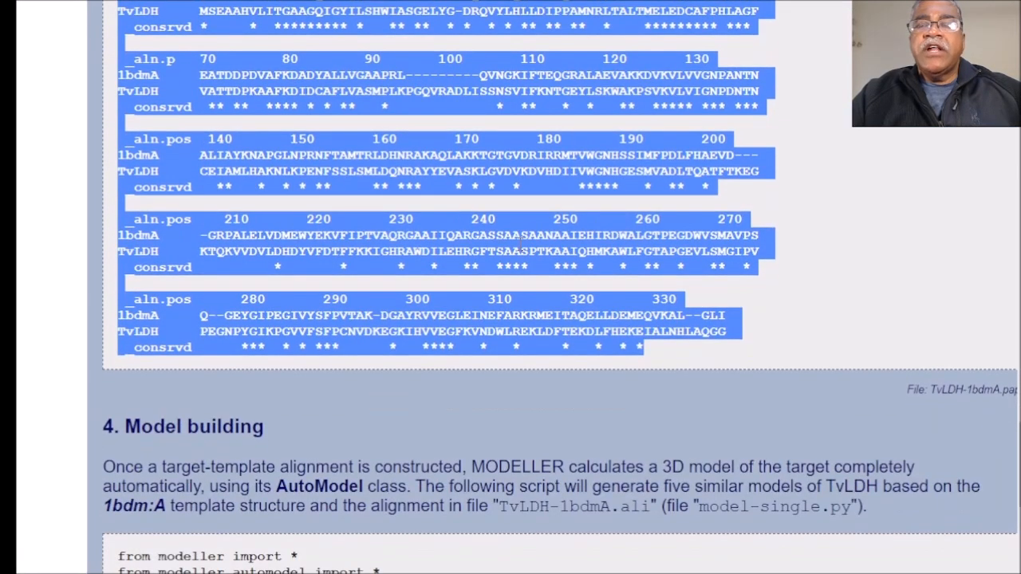
pyautogui.scroll(-2, 519, 244)
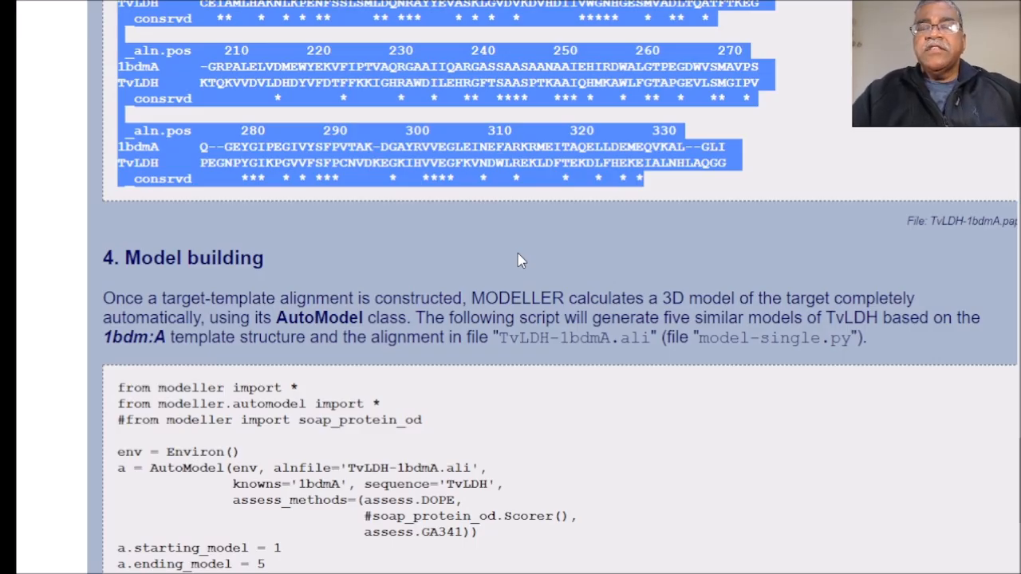
pyautogui.scroll(-3, 515, 320)
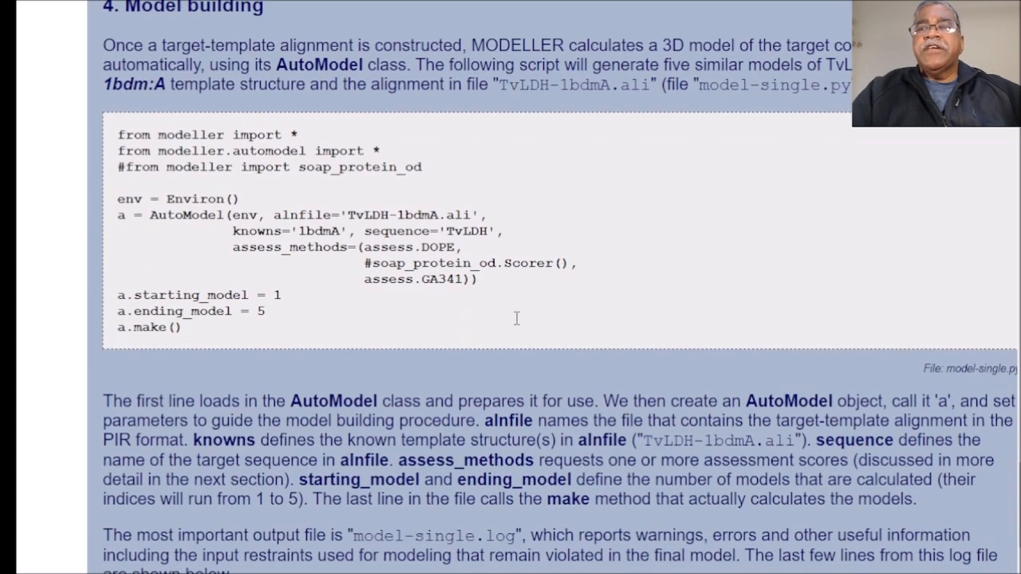
# Step: In TvLDH-1bdmA.pap, highlight the TvLDH K at the start of the position-210 block, then the two conservation asterisks near position 140
pyautogui.scroll(1, 515, 320)
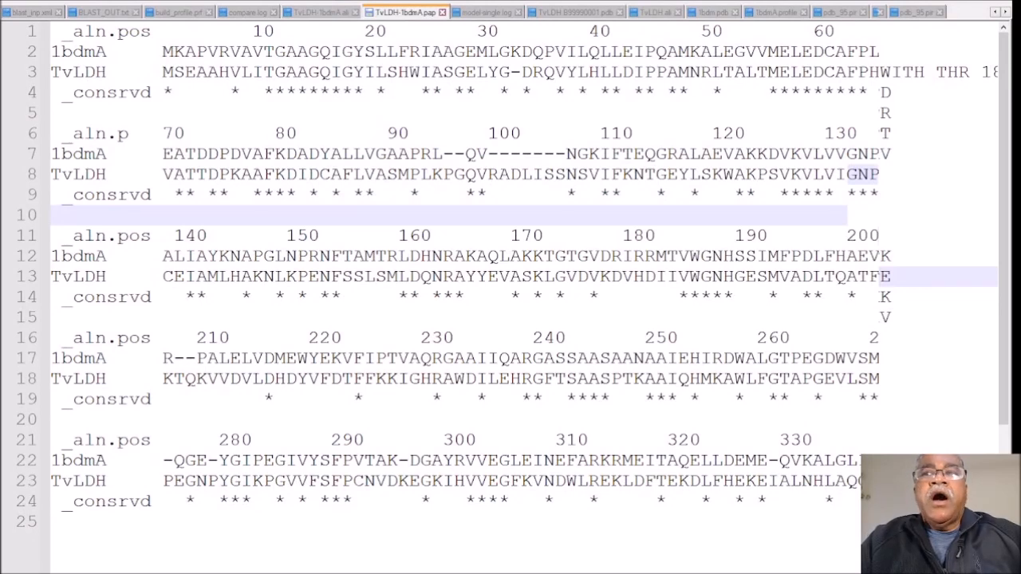
pyautogui.moveTo(163, 359); pyautogui.dragTo(173, 379)
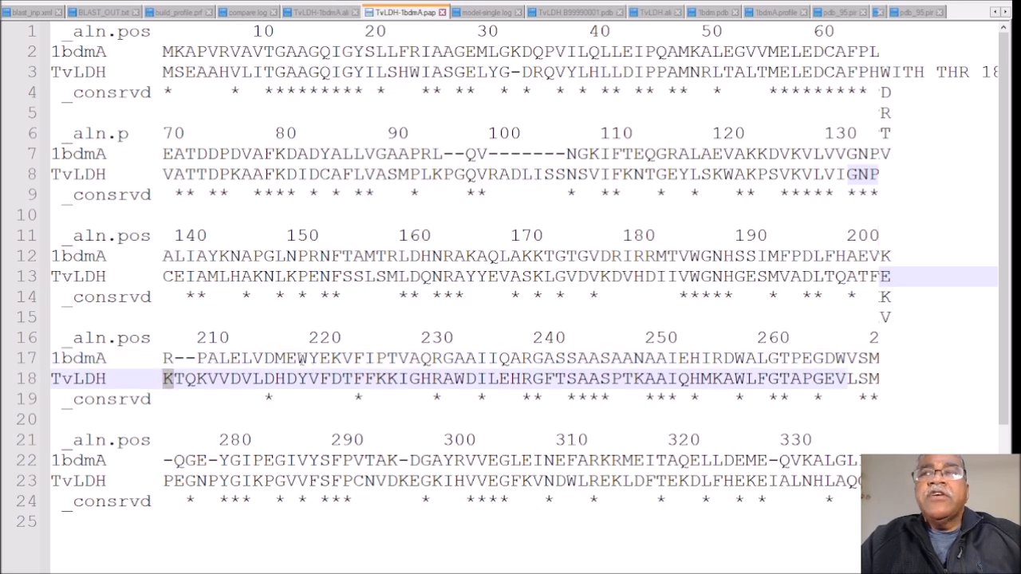
pyautogui.click(198, 296)
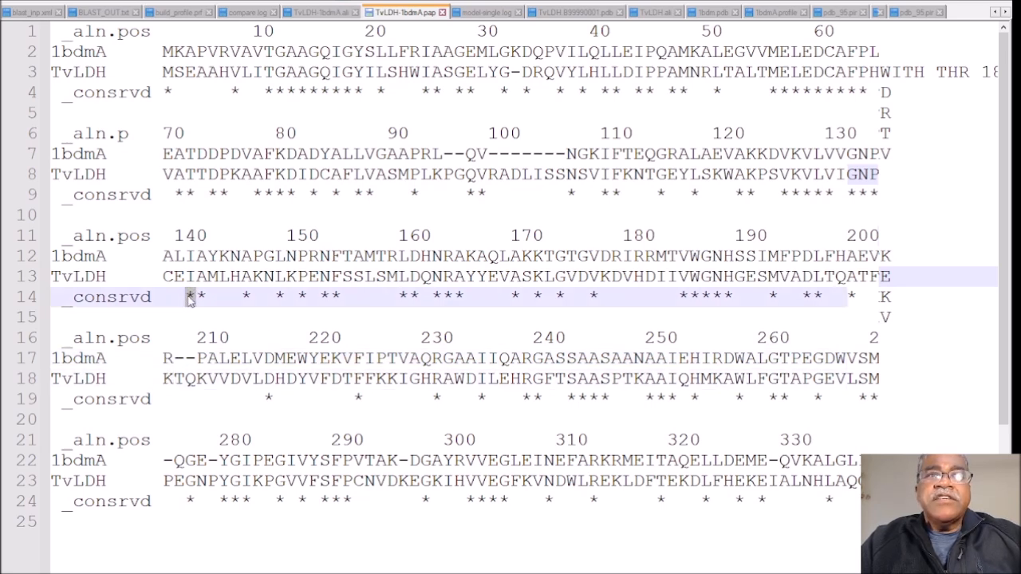
pyautogui.moveTo(199, 297); pyautogui.dragTo(208, 296)
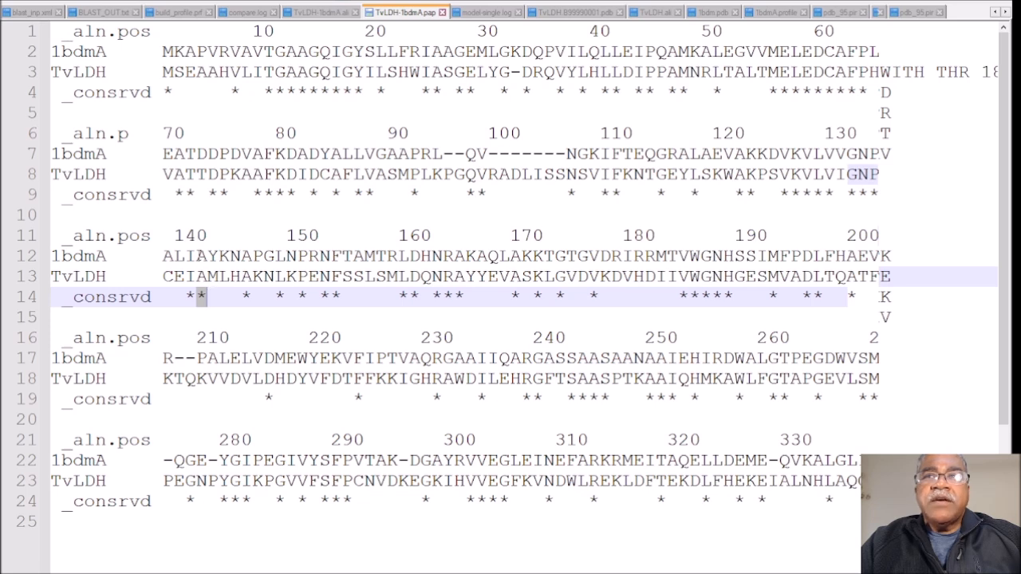
pyautogui.moveTo(185, 300); pyautogui.dragTo(192, 303)
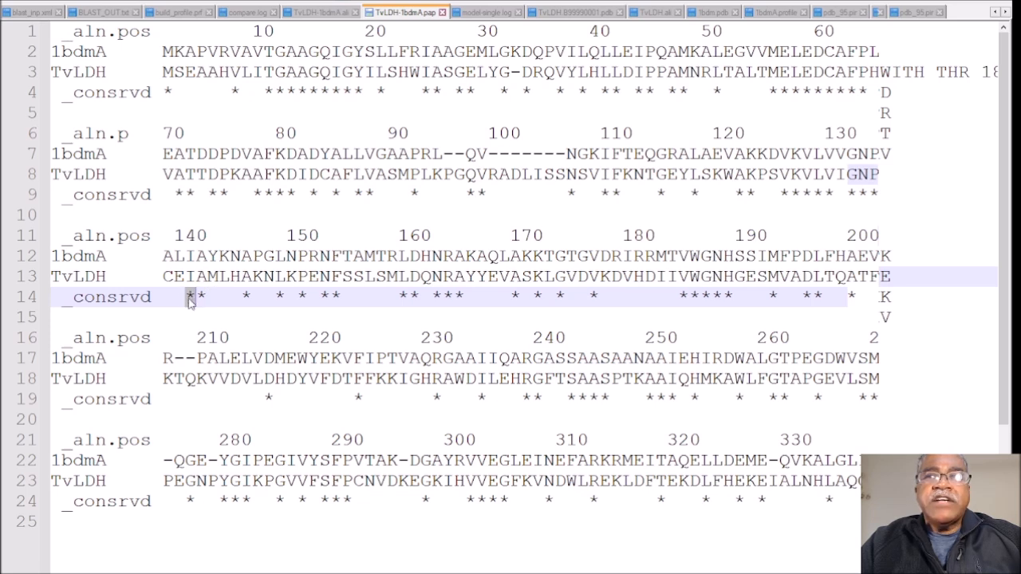
# Step: Compare the aligned residues N in 1bdmA and H in TvLDH just past position 140, and highlight the H
pyautogui.click(239, 277)
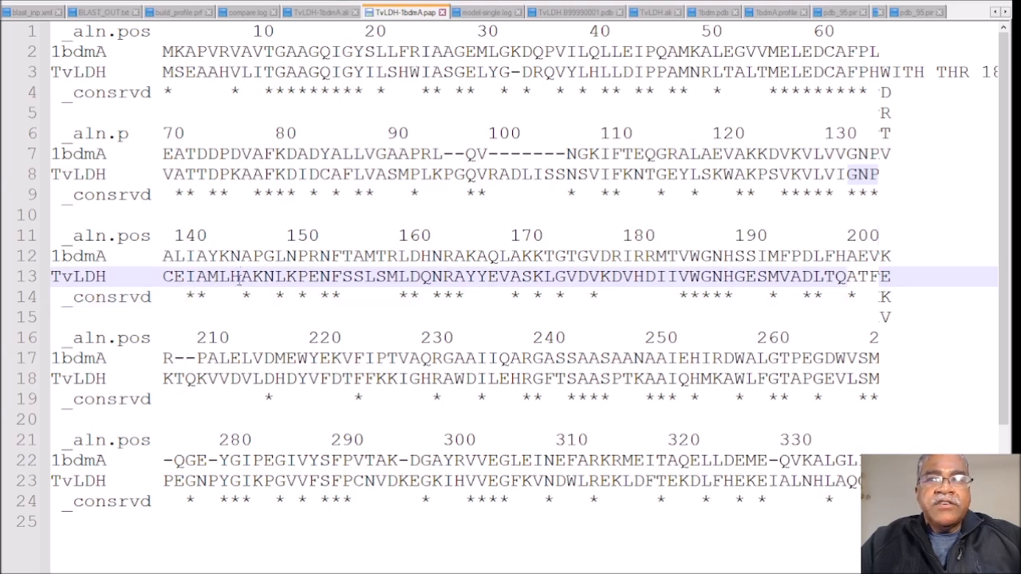
pyautogui.click(235, 256)
pyautogui.click(238, 277)
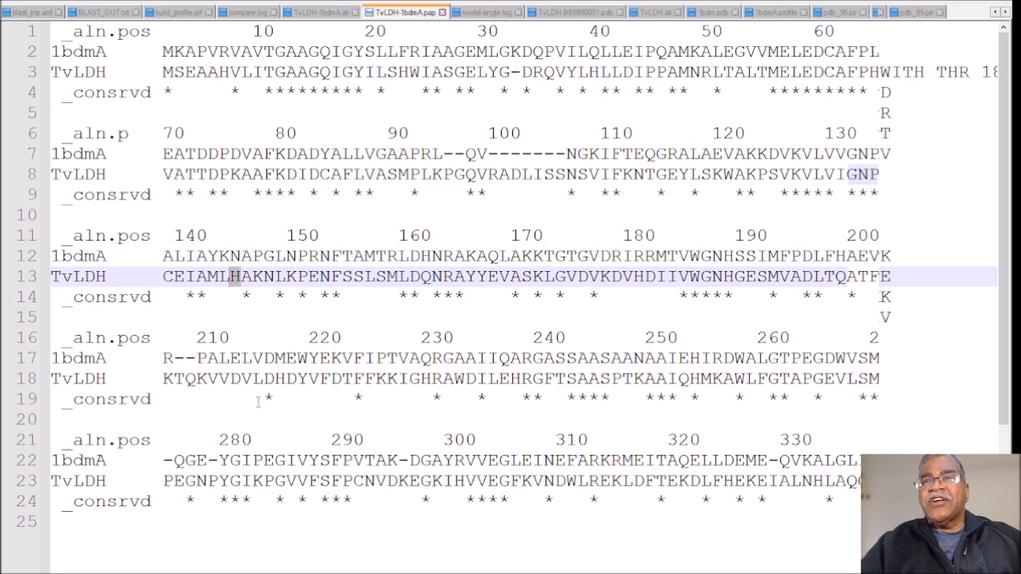
# Step: Look over the PAP alignment and highlight both sequences in the last block from NEFARKRM and NDWLREKL onward
pyautogui.scroll(-1, 273, 396)
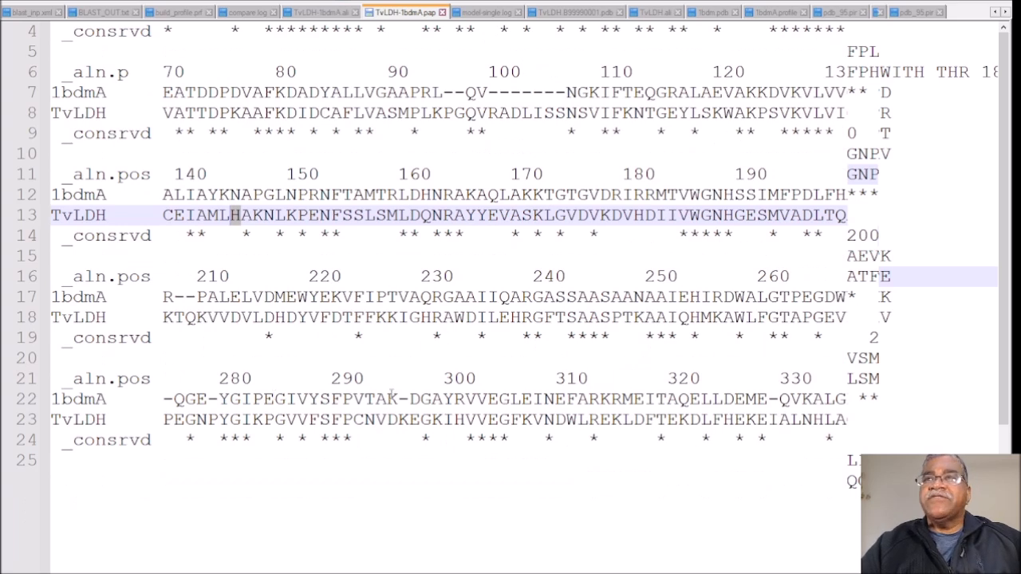
pyautogui.scroll(1, 391, 396)
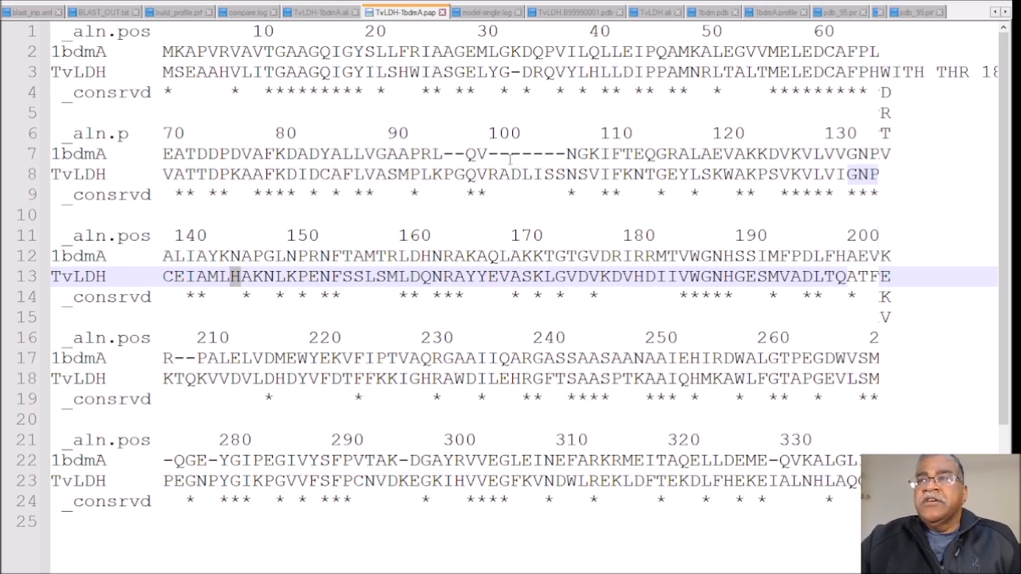
pyautogui.click(545, 462)
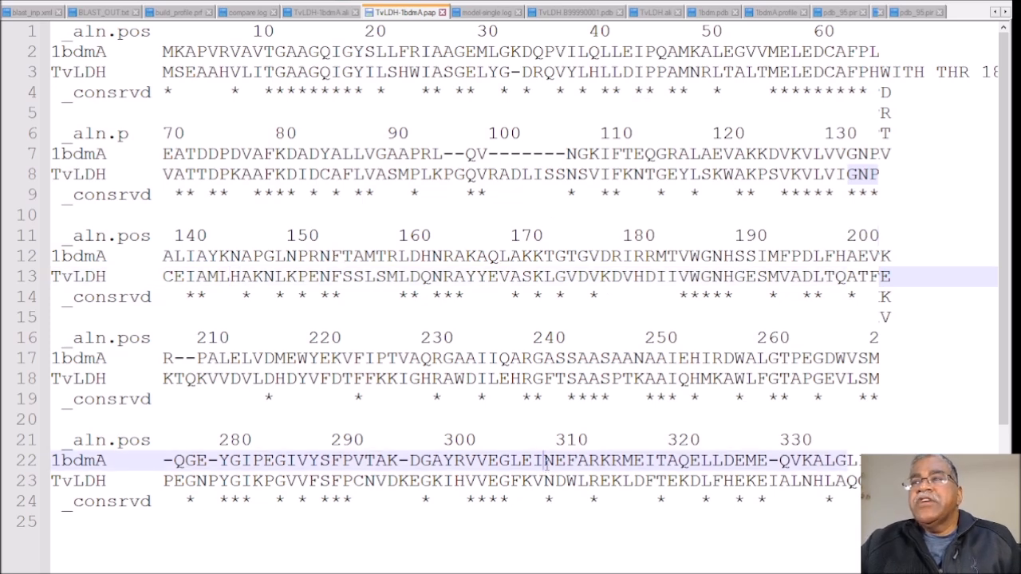
pyautogui.moveTo(547, 463); pyautogui.dragTo(847, 489)
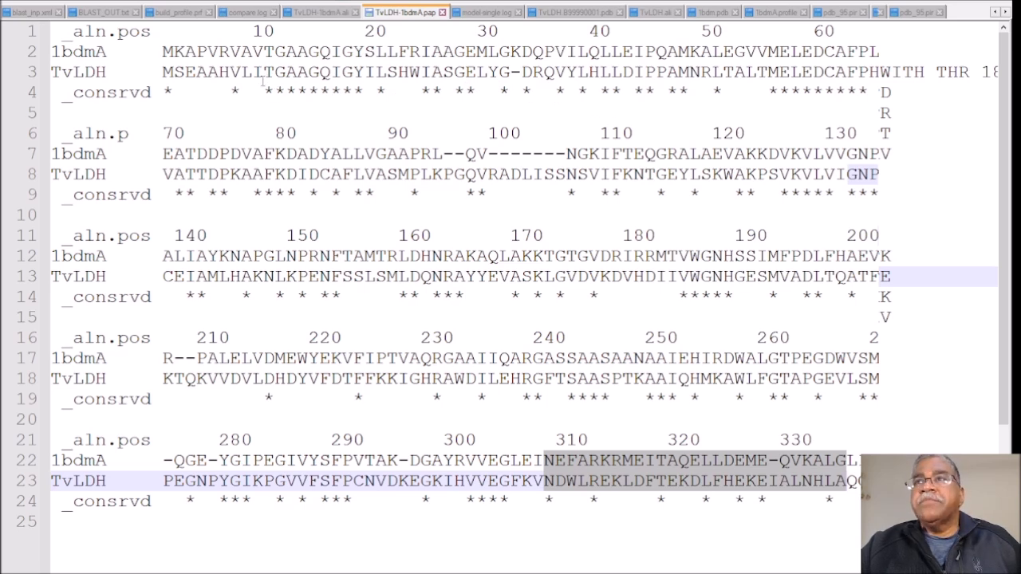
# Step: Highlight the conserved blocks GAAGQIGY, MELEDCA and AFKD in both sequences of the PAP alignment
pyautogui.moveTo(274, 44); pyautogui.dragTo(366, 90)
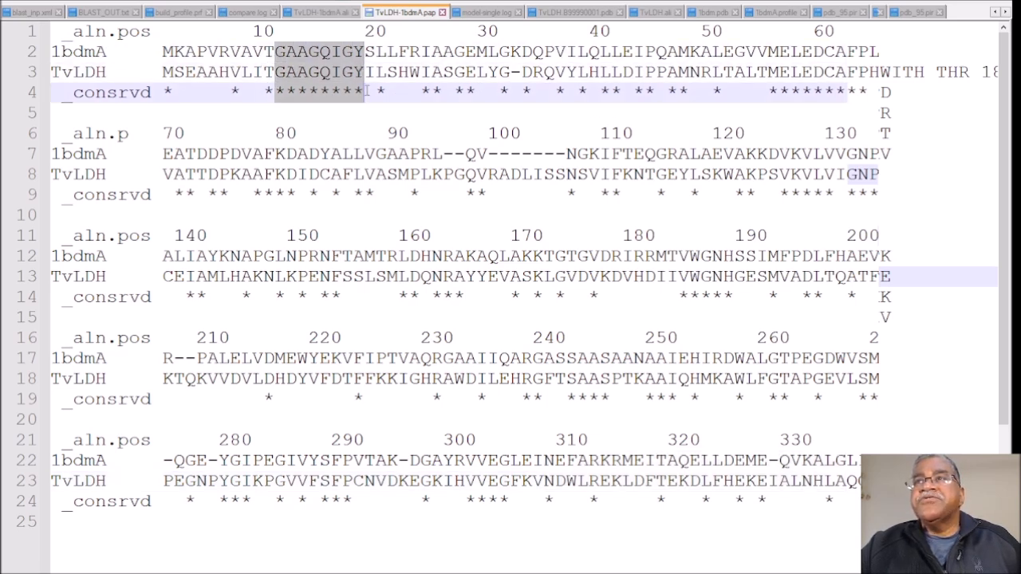
pyautogui.click(770, 70)
pyautogui.moveTo(769, 48); pyautogui.dragTo(845, 94)
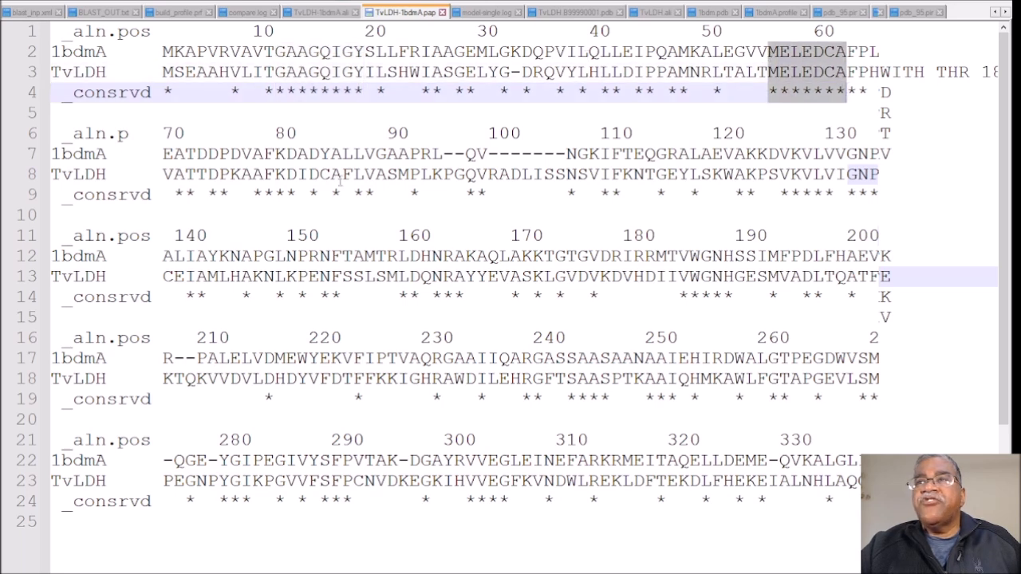
pyautogui.moveTo(252, 152); pyautogui.dragTo(294, 199)
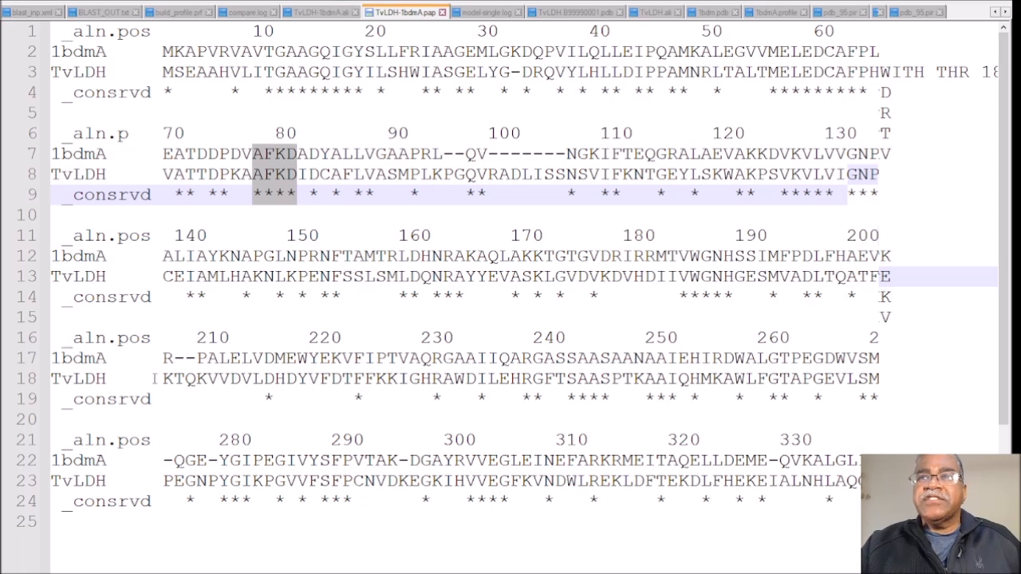
# Step: Highlight the aligned stretch from R--PALELV to GAAIIQ in the position-210 block, then the stretch from EITAQELL to QVKALG in the last block
pyautogui.moveTo(163, 358); pyautogui.dragTo(454, 379)
pyautogui.click(466, 399)
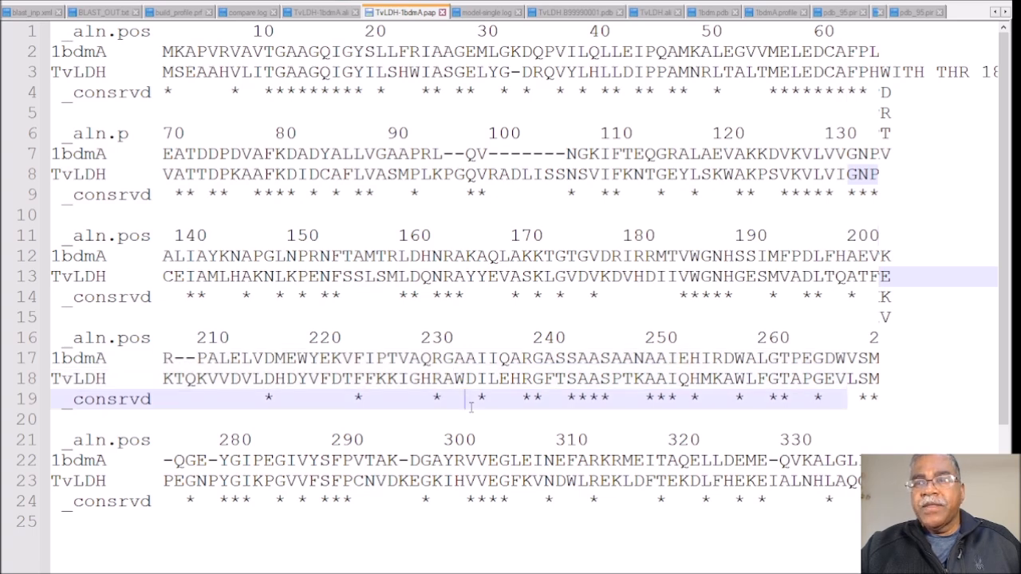
pyautogui.moveTo(163, 358); pyautogui.dragTo(510, 379)
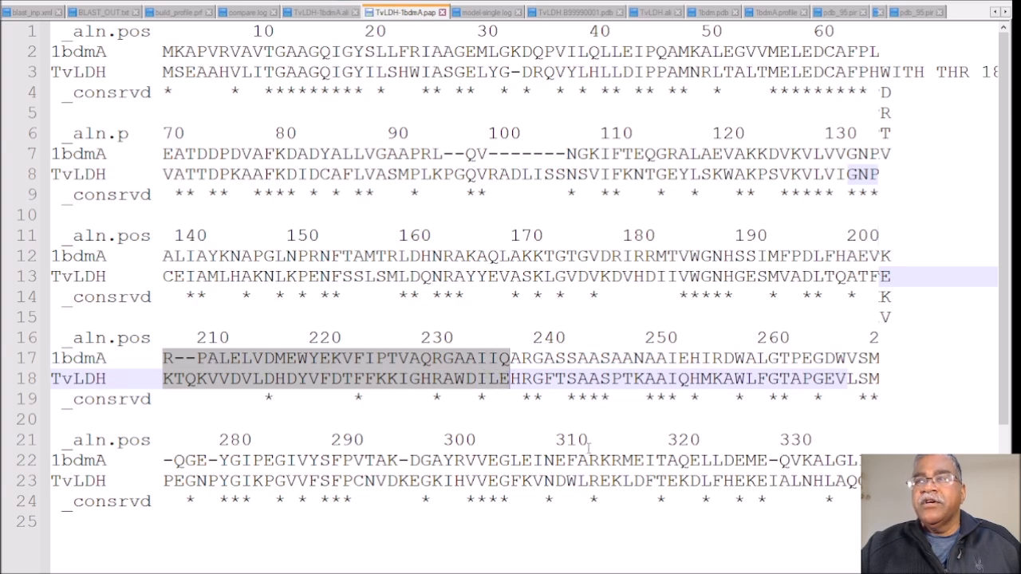
pyautogui.moveTo(633, 460); pyautogui.dragTo(848, 481)
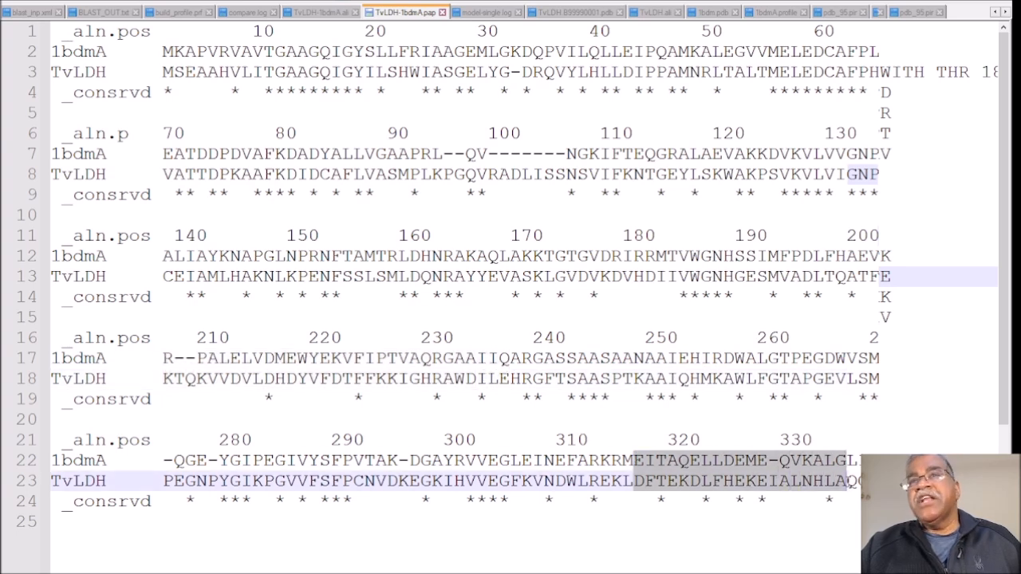
# Step: Highlight the alignment columns under LIAYKNAPGLNPRNFTAMTR, then those under MEITAQELLDEME-QVKALG, including their conservation marks
pyautogui.click(431, 440)
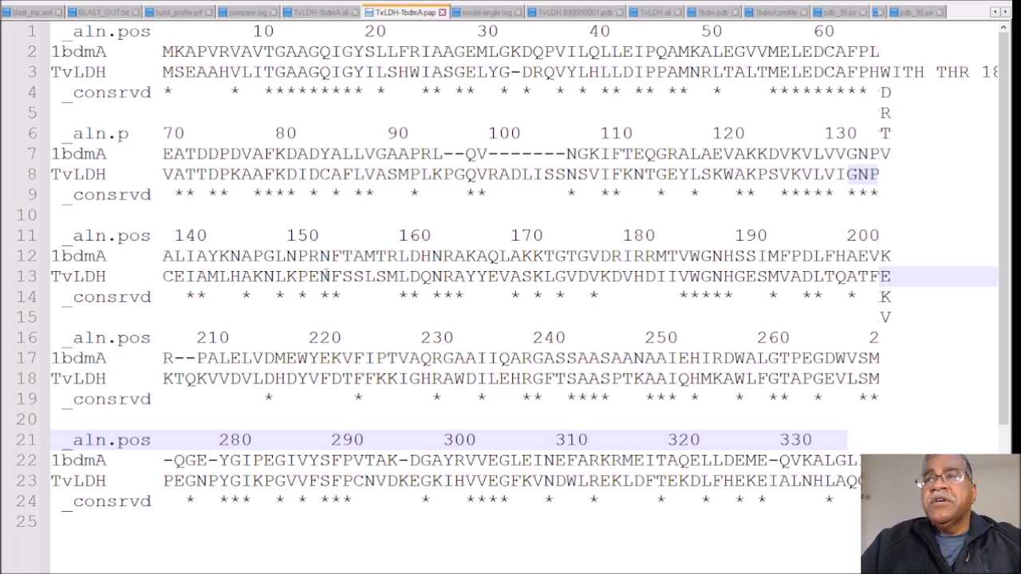
pyautogui.moveTo(174, 263); pyautogui.dragTo(397, 300)
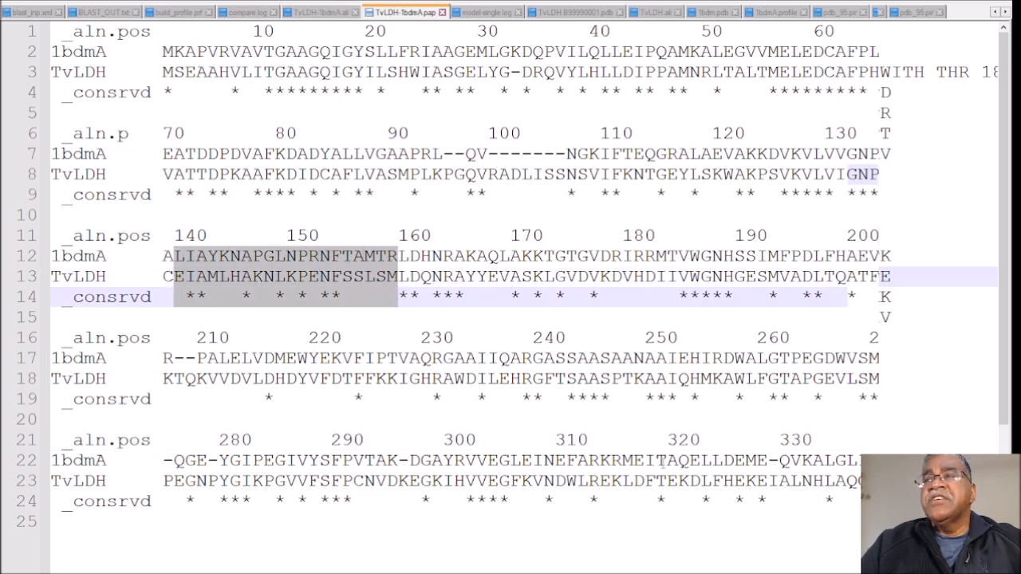
pyautogui.moveTo(622, 452); pyautogui.dragTo(847, 504)
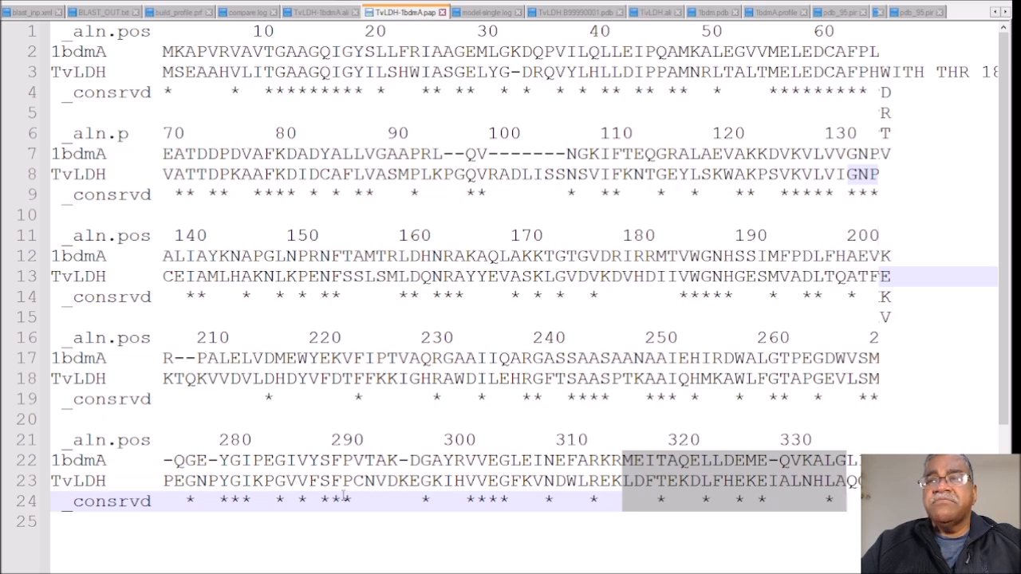
# Step: In the last alignment block, compare residue K of 1bdmA with D of TvLDH past position 290, and Q with E near the block's start
pyautogui.click(390, 461)
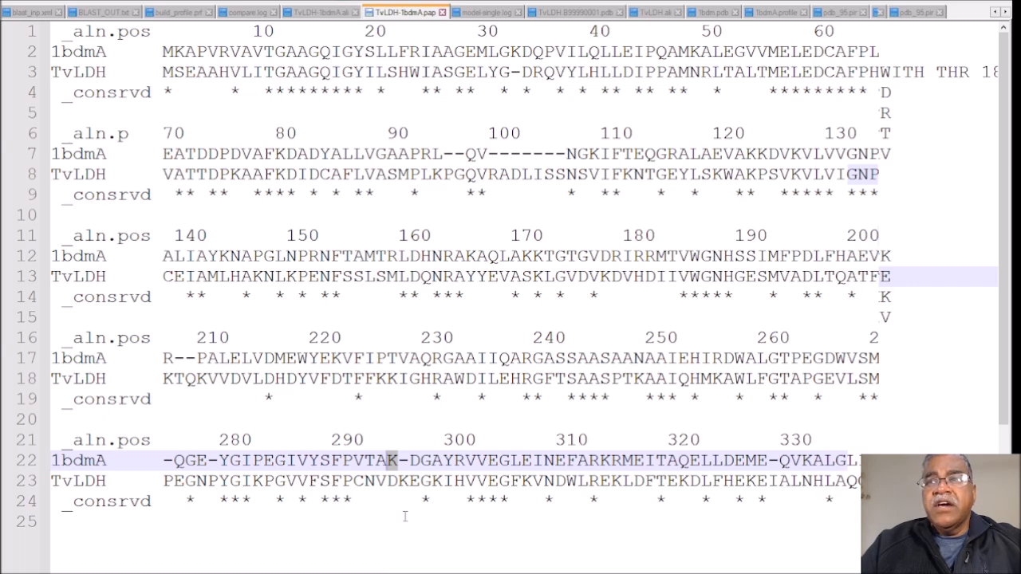
pyautogui.click(393, 482)
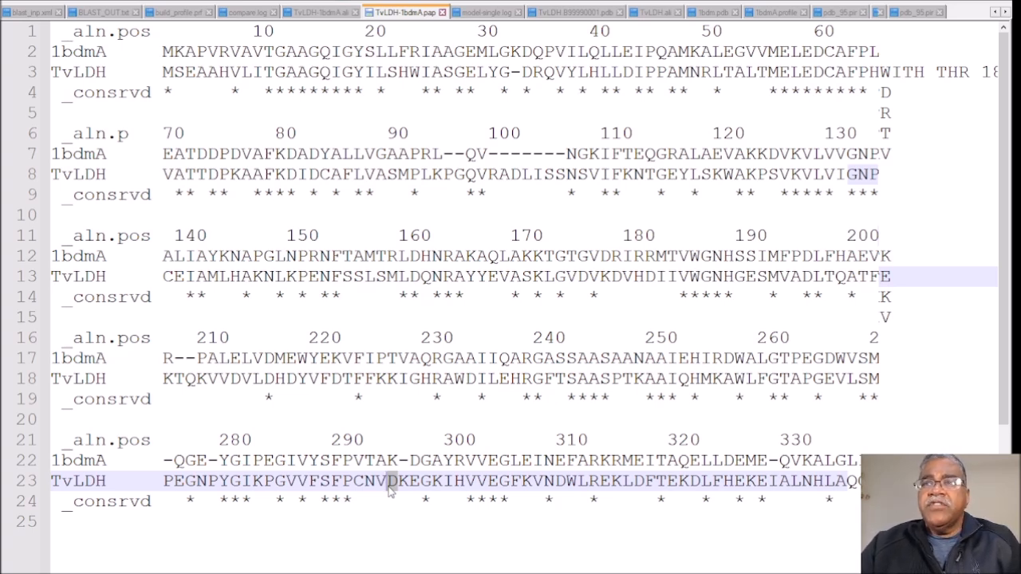
pyautogui.click(180, 460)
pyautogui.click(176, 480)
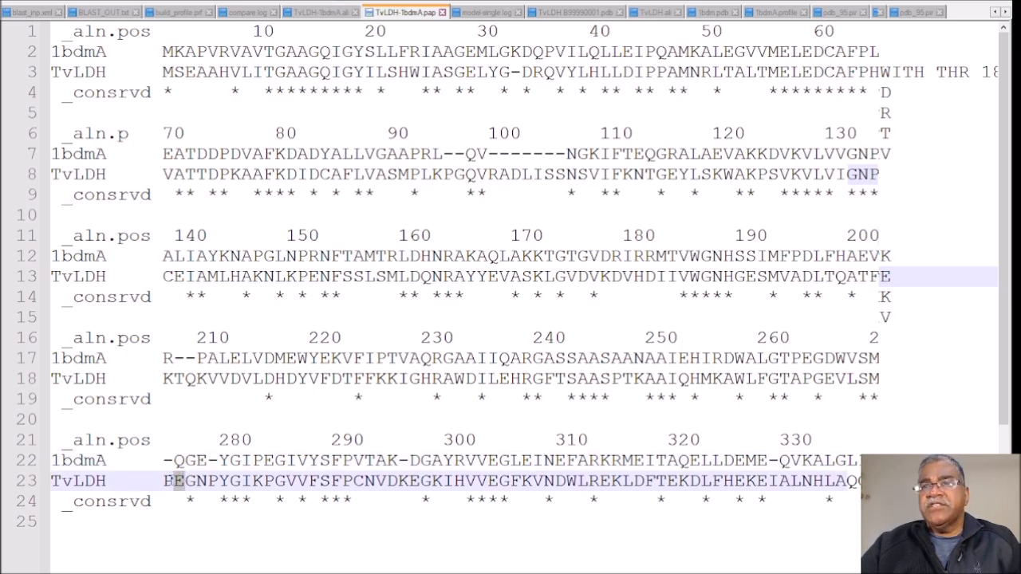
pyautogui.click(177, 460)
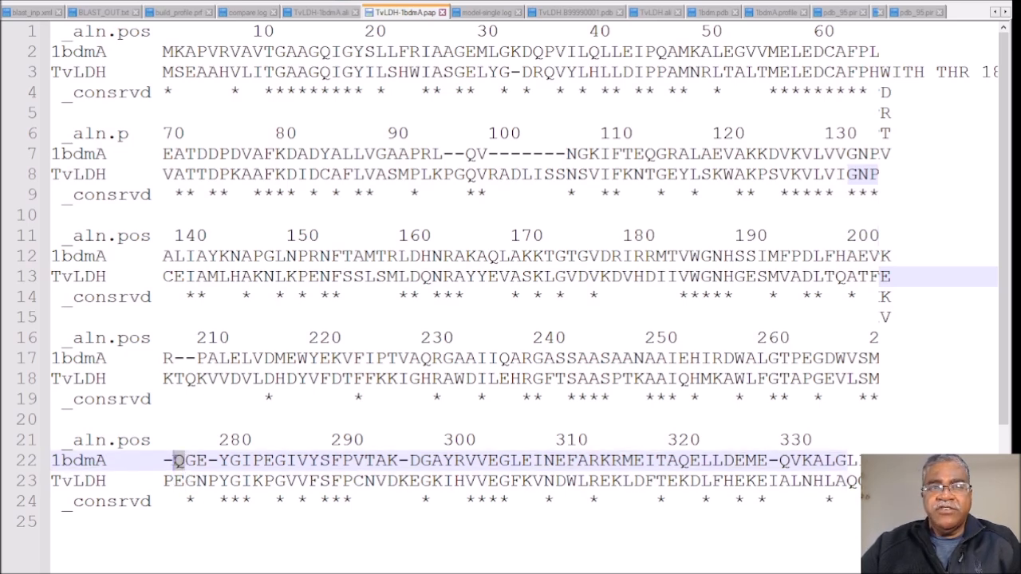
pyautogui.click(177, 480)
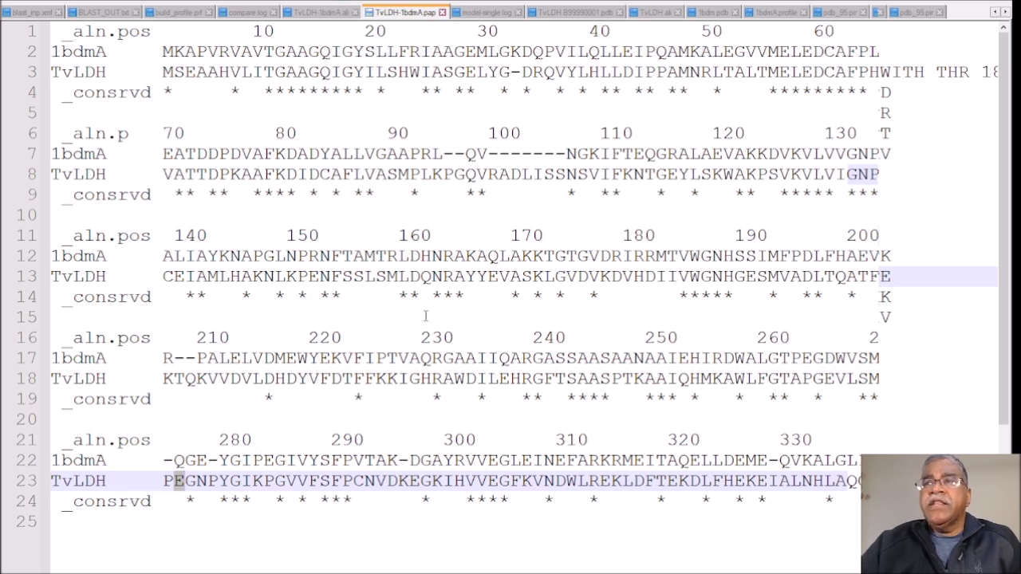
# Step: Highlight the long 1bdmA gap opposite RADLISS, and move to the end of the PAP file
pyautogui.moveTo(444, 153); pyautogui.dragTo(566, 153)
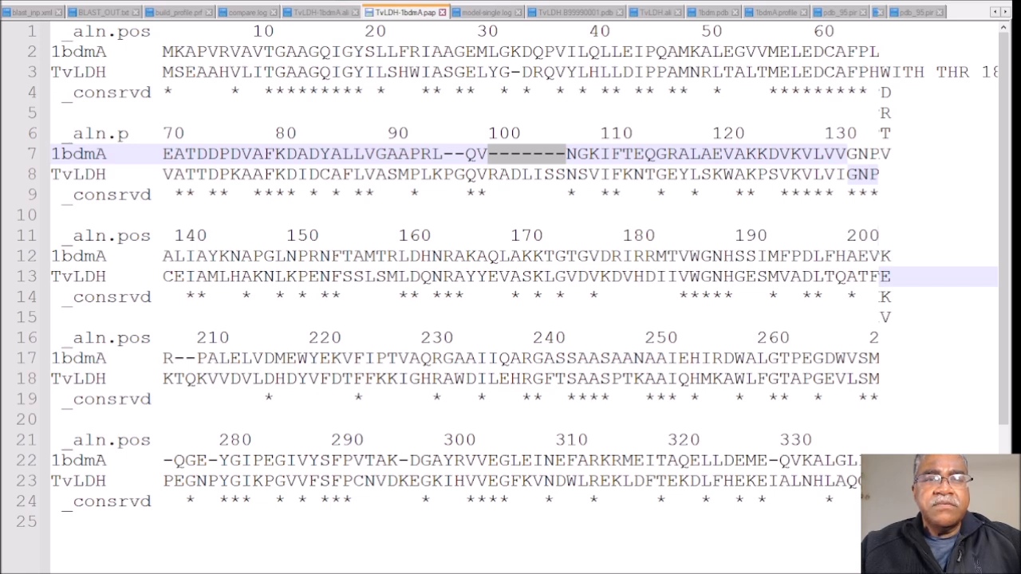
pyautogui.hotkey('ctrl', 'End')
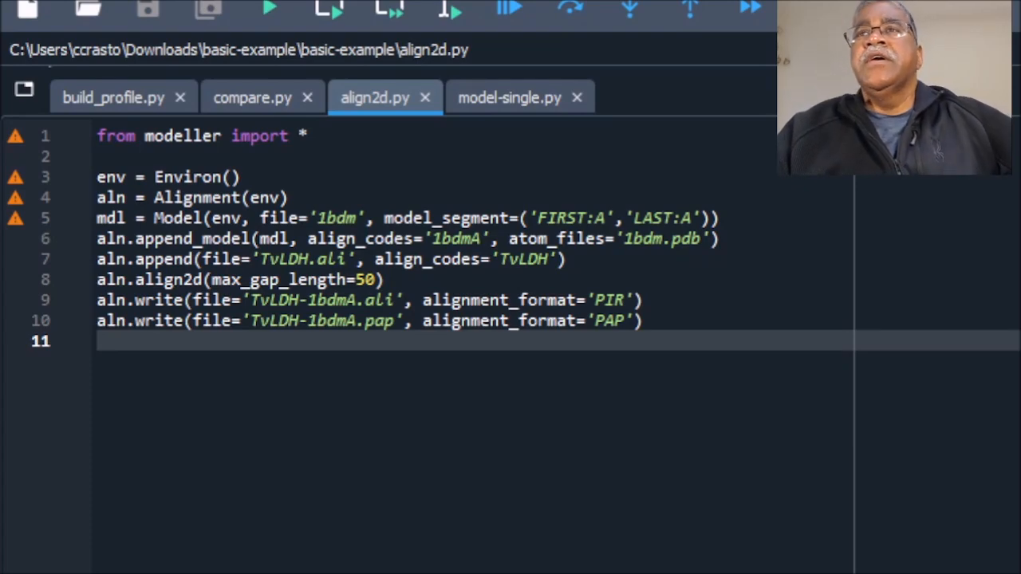
# Step: Switch to the Python editor, open model-single.py, and highlight the alignment file name TvLDH-1bdmA.ali and the knowns value 1bdmA
pyautogui.click(510, 99)
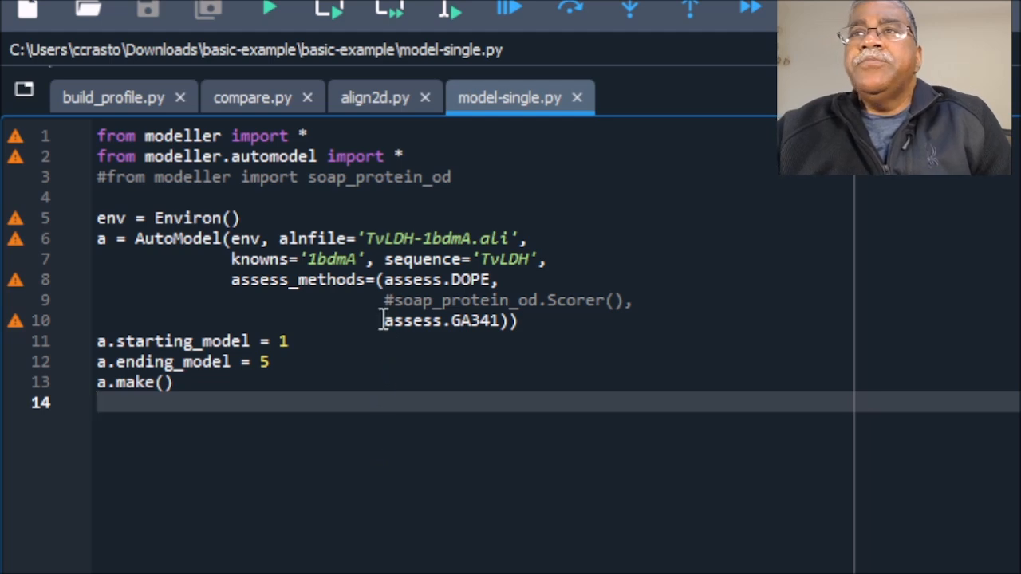
pyautogui.moveTo(366, 238); pyautogui.dragTo(510, 238)
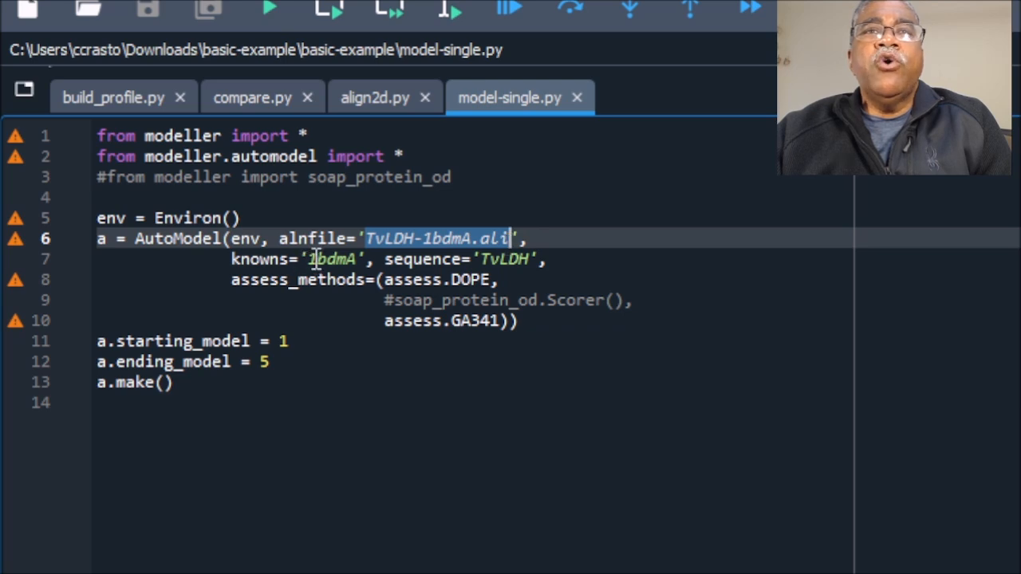
pyautogui.moveTo(309, 259); pyautogui.dragTo(356, 266)
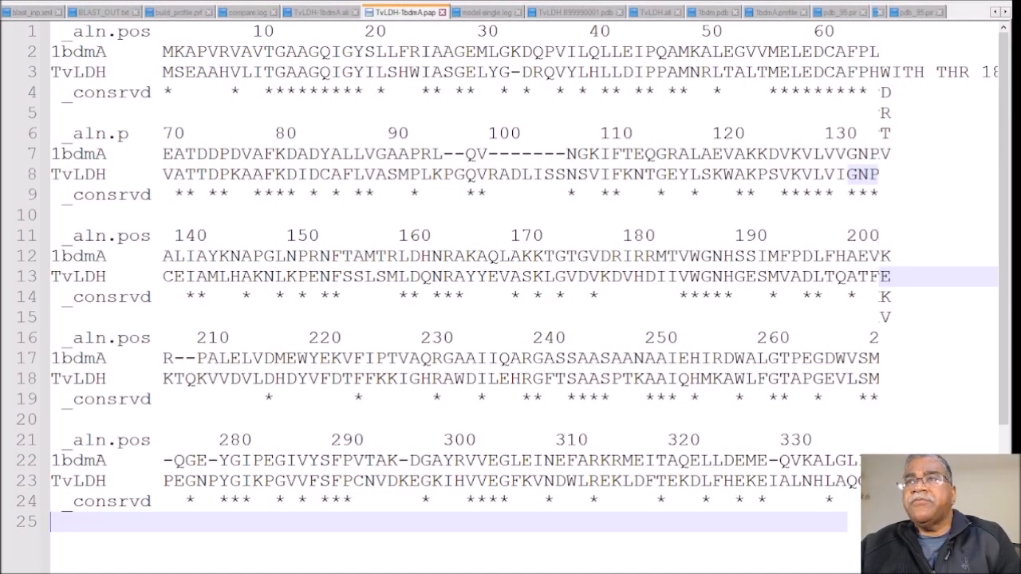
# Step: Open TvLDH-1bdmA.ali in the text editor and highlight the template code 1bdmA, the target code TvLDH and the template's chain letter A
pyautogui.click(310, 15)
pyautogui.moveTo(105, 51); pyautogui.dragTo(150, 51)
pyautogui.moveTo(95, 216); pyautogui.dragTo(155, 215)
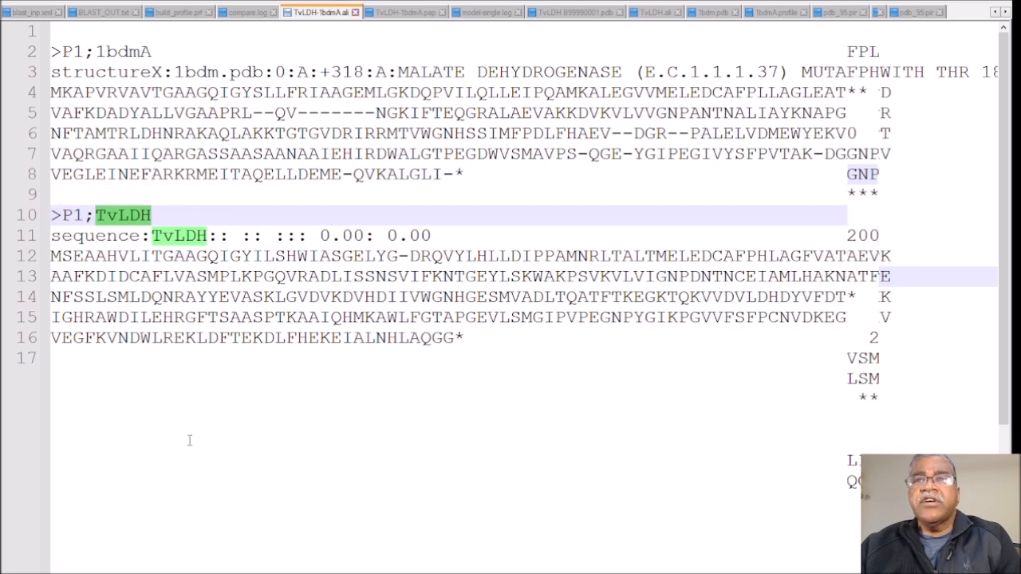
pyautogui.click(160, 258)
pyautogui.click(151, 216)
pyautogui.moveTo(150, 215); pyautogui.dragTo(97, 218)
pyautogui.moveTo(141, 51); pyautogui.dragTo(152, 52)
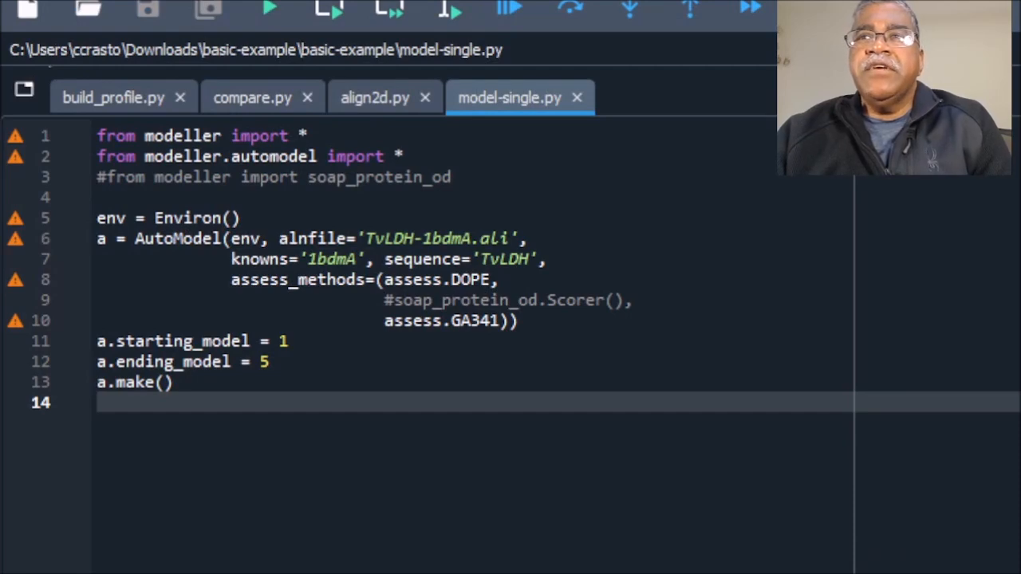
# Step: Back in model-single.py, highlight the chain letter A in the knowns value and the alignment file name TvLDH-1bdmA.ali
pyautogui.click(356, 259)
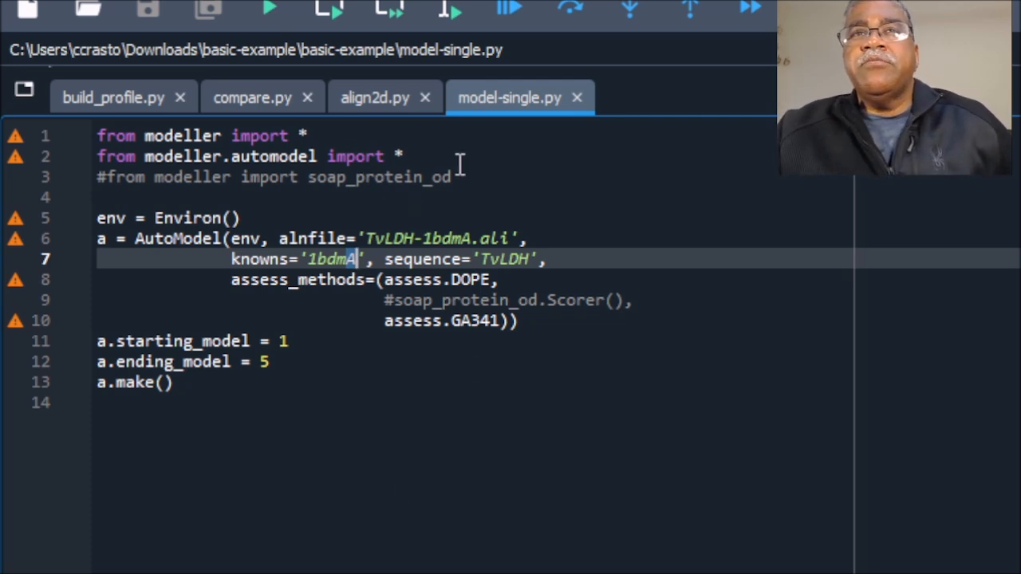
pyautogui.moveTo(363, 237); pyautogui.dragTo(520, 237)
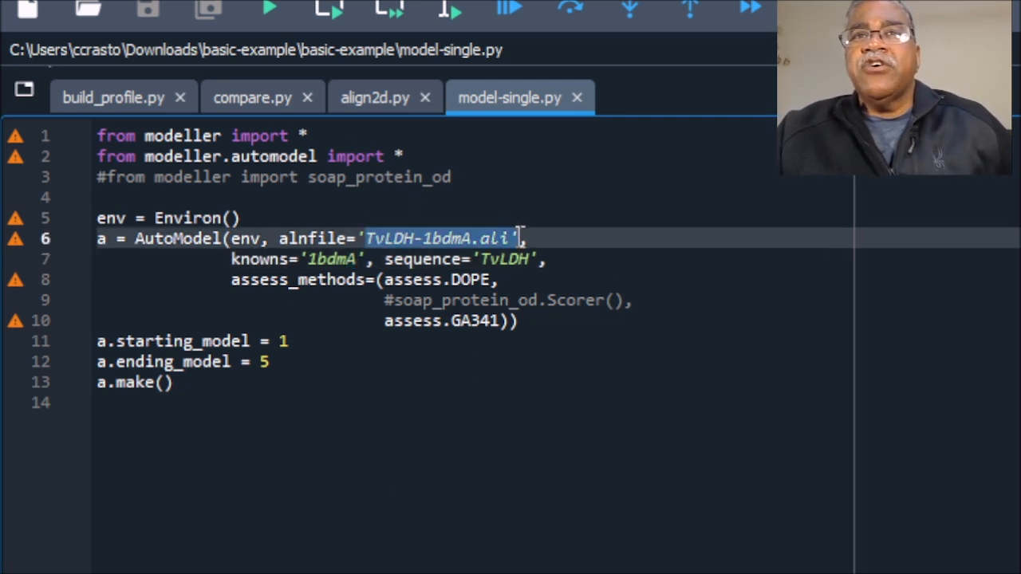
# Step: Highlight the starting_model and ending_model lines of model-single.py, then the ending_model value 5
pyautogui.moveTo(307, 361); pyautogui.dragTo(38, 343)
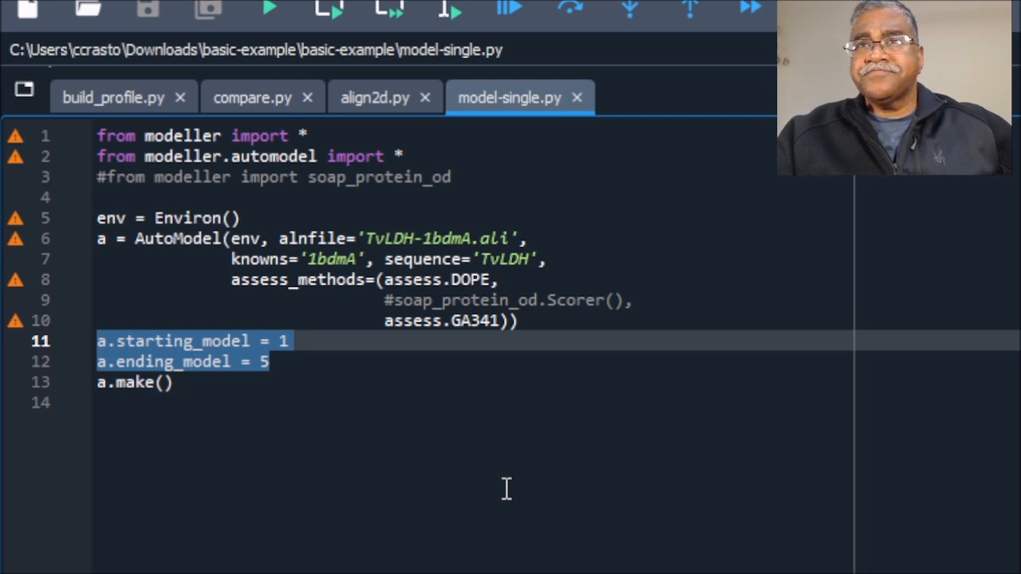
pyautogui.click(505, 489)
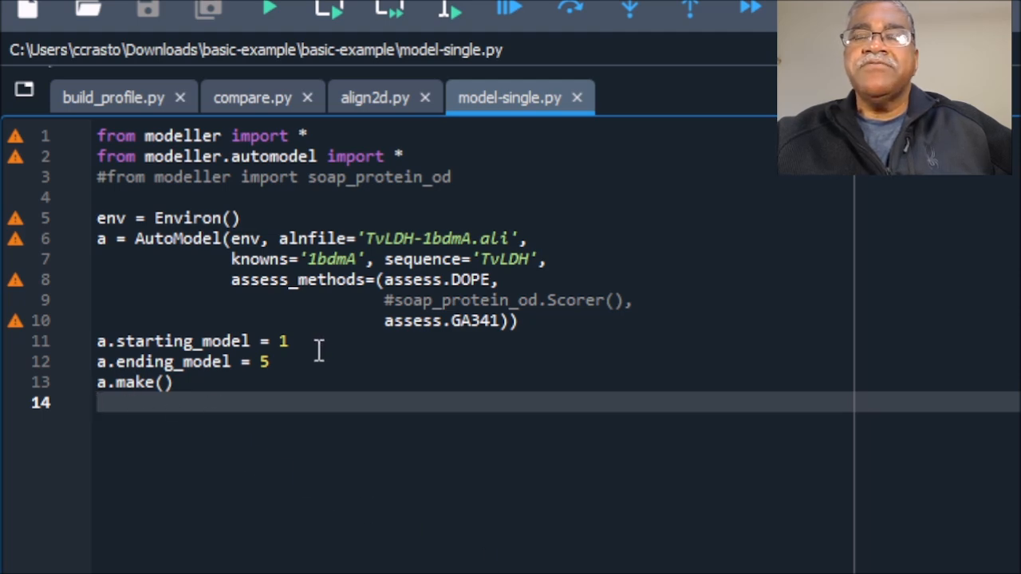
pyautogui.moveTo(261, 365); pyautogui.dragTo(279, 365)
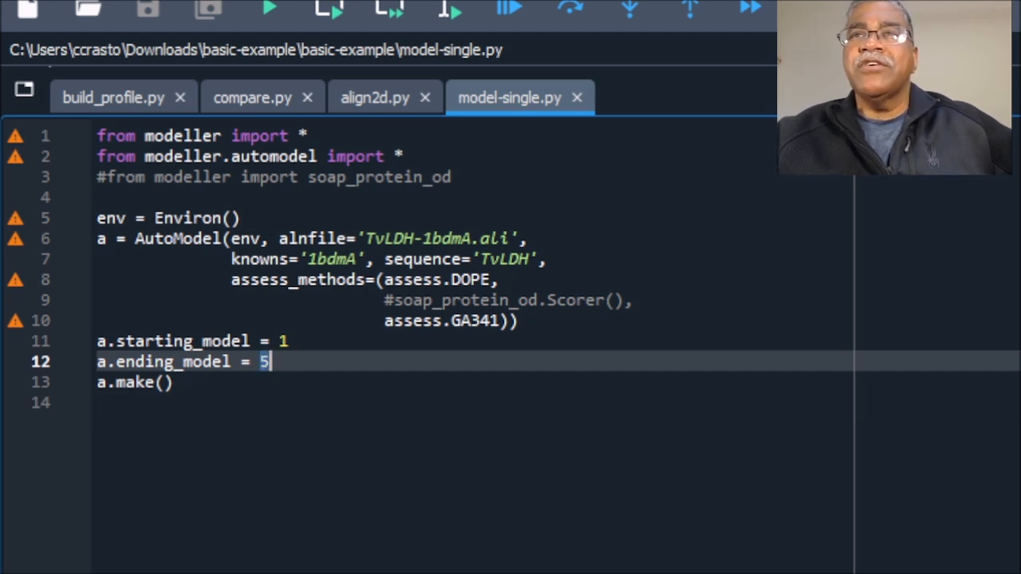
pyautogui.click(99, 402)
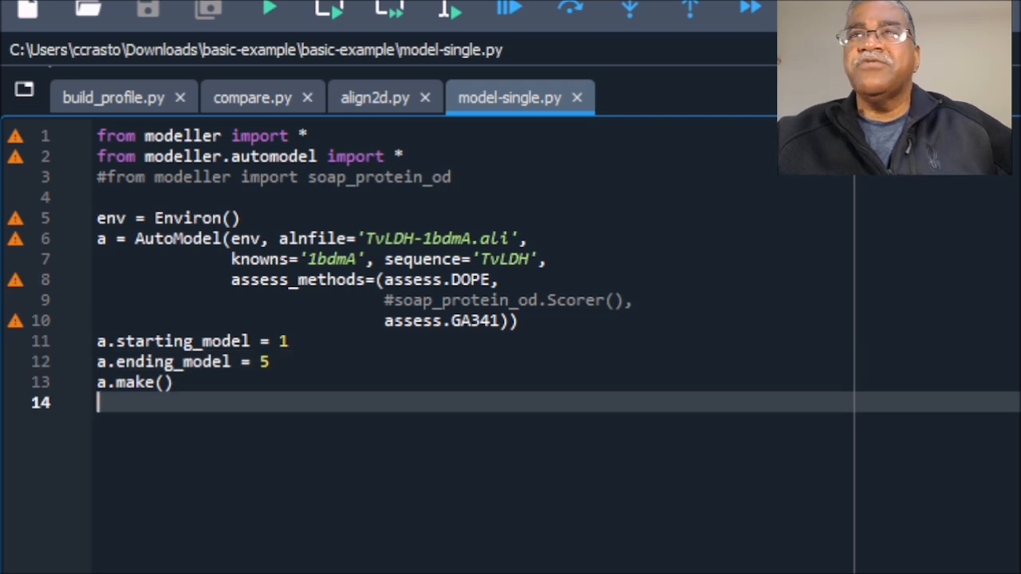
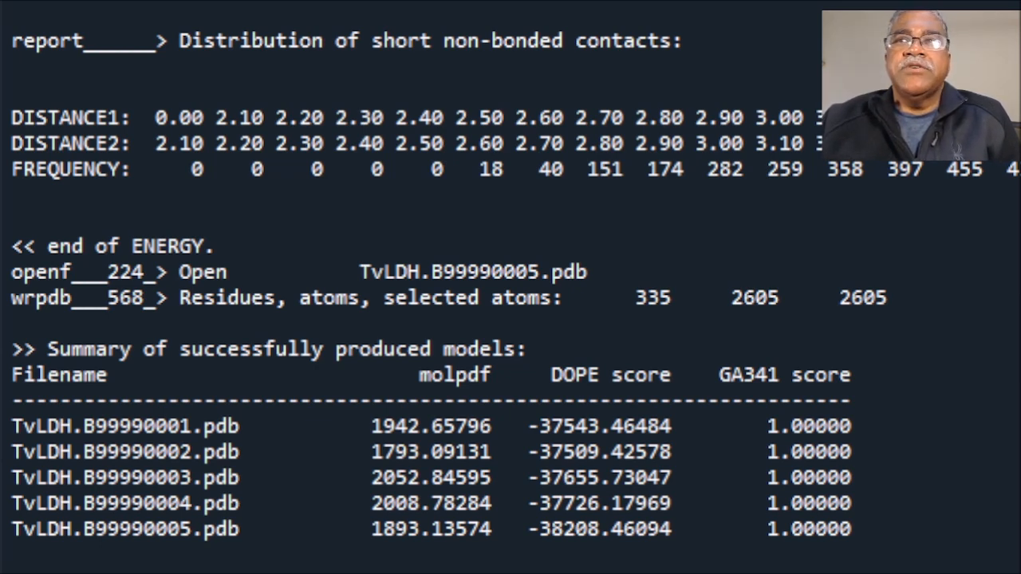
# Step: Run model-single.py, switch to the basic-example folder, and select each model file in turn, from TvLDH.B99990001.pdb to TvLDH.B99990005.pdb
pyautogui.press('F5')
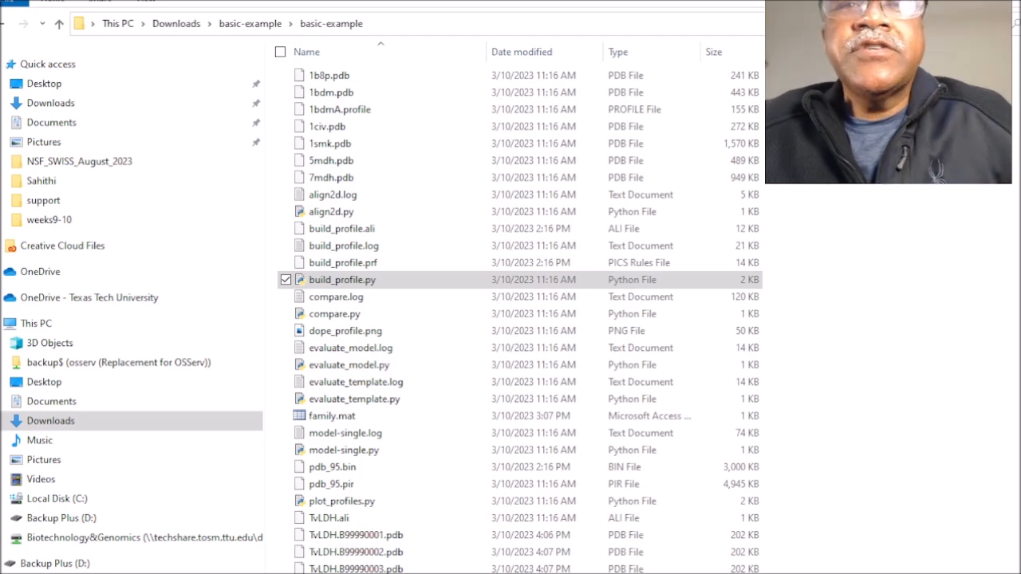
pyautogui.hotkey('alt', 'Tab')
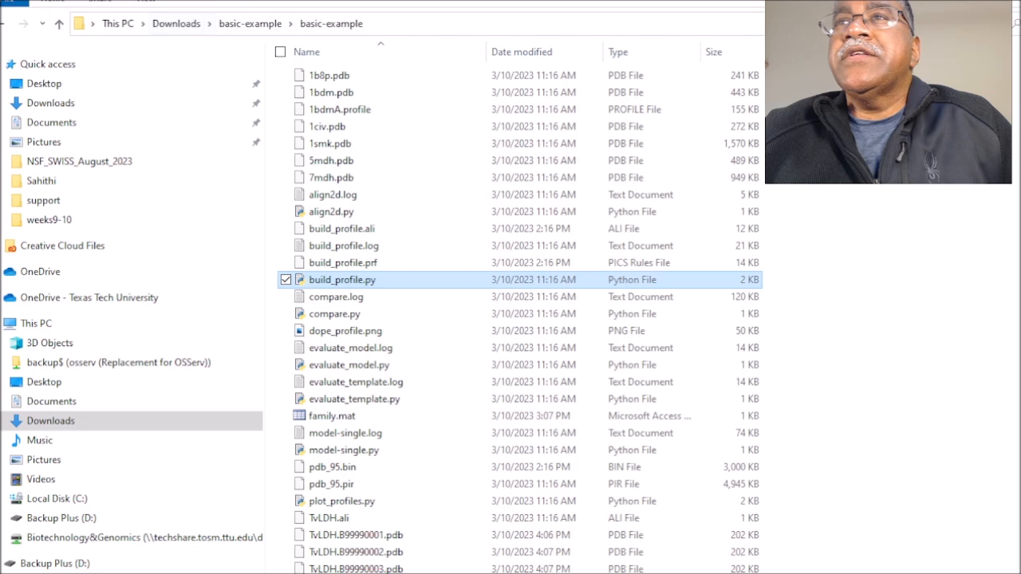
pyautogui.scroll(-1, 376, 390)
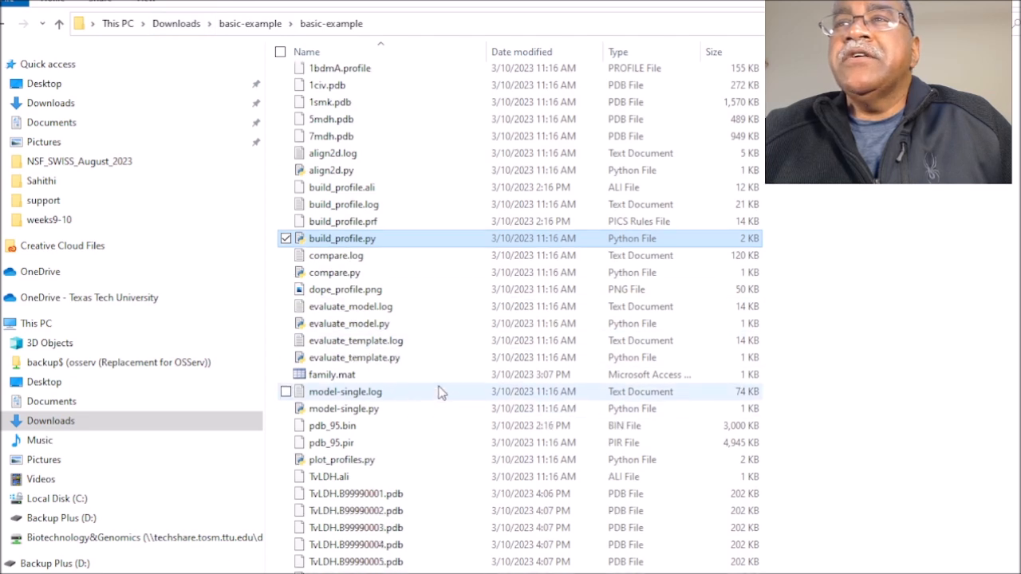
pyautogui.click(355, 498)
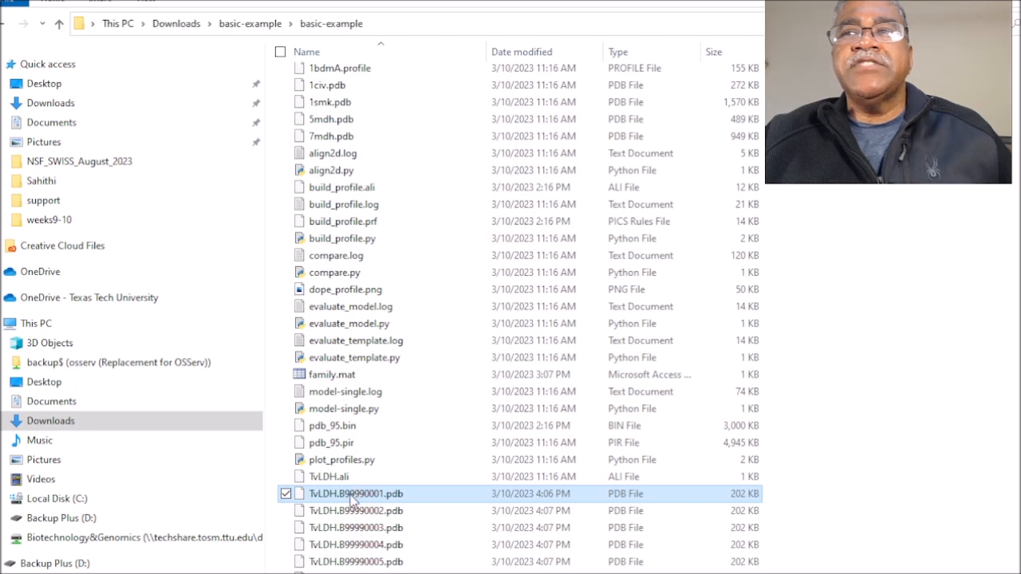
pyautogui.keyDown('ctrl'); pyautogui.click(349, 514); pyautogui.keyUp('ctrl')
pyautogui.keyDown('ctrl'); pyautogui.click(349, 531); pyautogui.keyUp('ctrl')
pyautogui.keyDown('ctrl'); pyautogui.click(348, 547); pyautogui.keyUp('ctrl')
pyautogui.keyDown('ctrl'); pyautogui.click(347, 563); pyautogui.keyUp('ctrl')
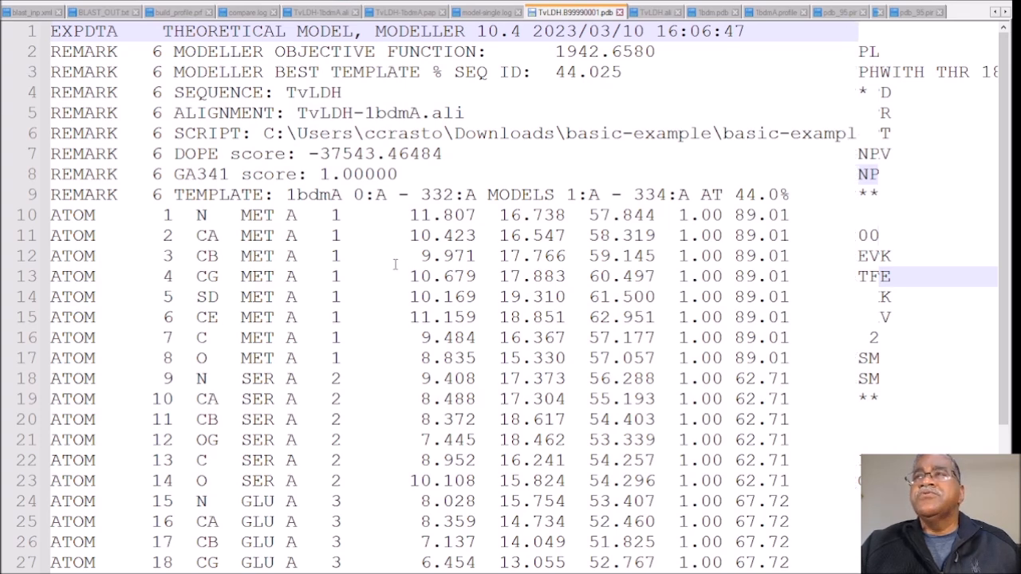
# Step: Examine the header remarks and the ATOM coordinate records of TvLDH.B99990001.pdb in the text editor
pyautogui.scroll(-9, 393, 264)
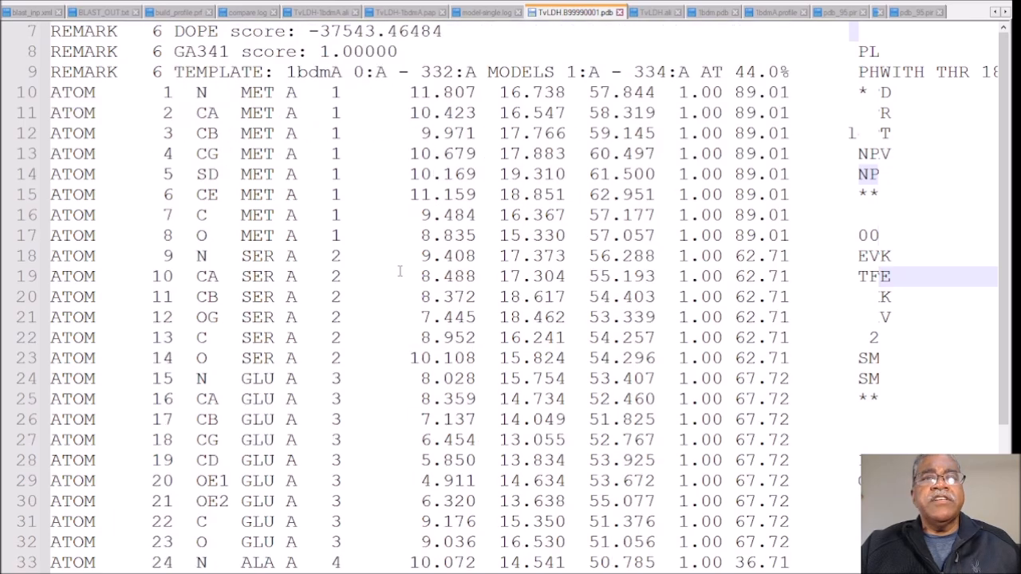
pyautogui.scroll(-12, 400, 272)
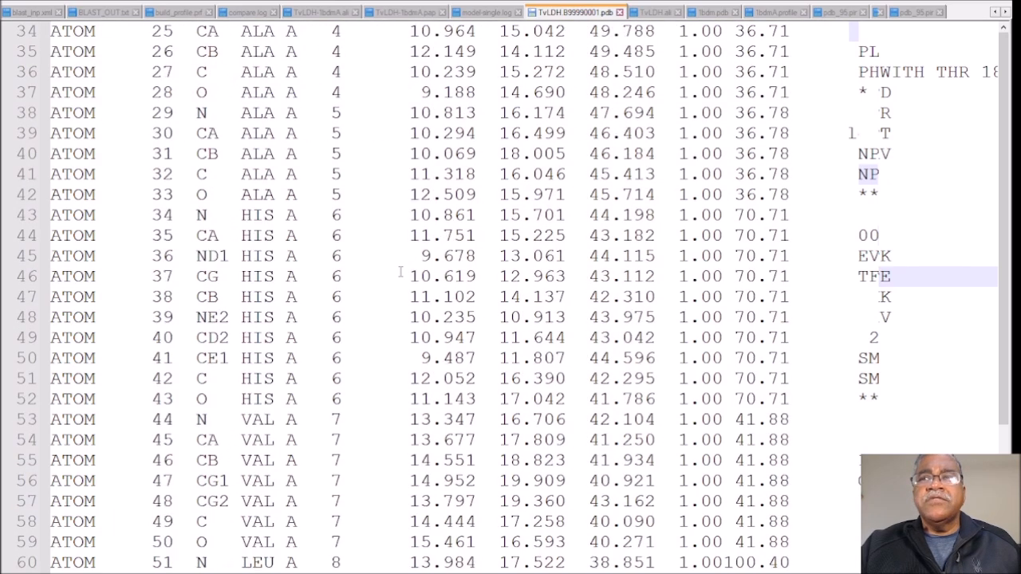
pyautogui.scroll(-3, 400, 272)
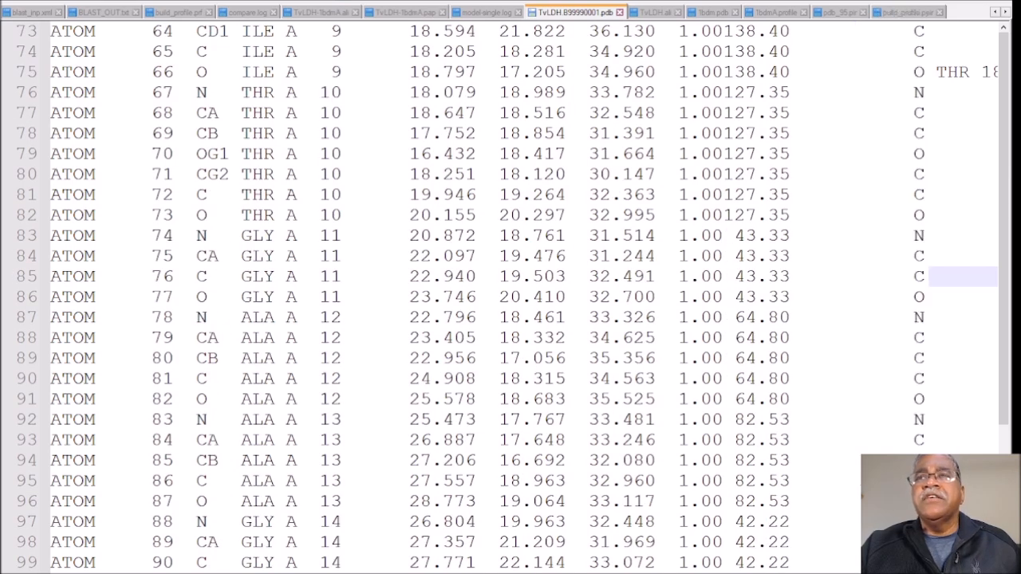
pyautogui.scroll(-8, 534, 281)
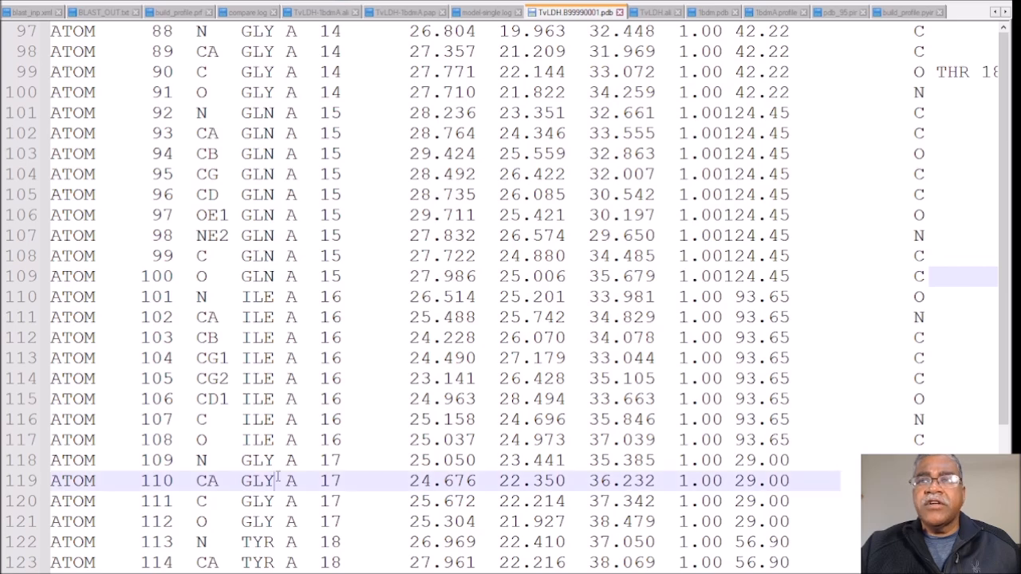
pyautogui.scroll(-10, 252, 457)
pyautogui.scroll(-4, 252, 457)
pyautogui.click(365, 425)
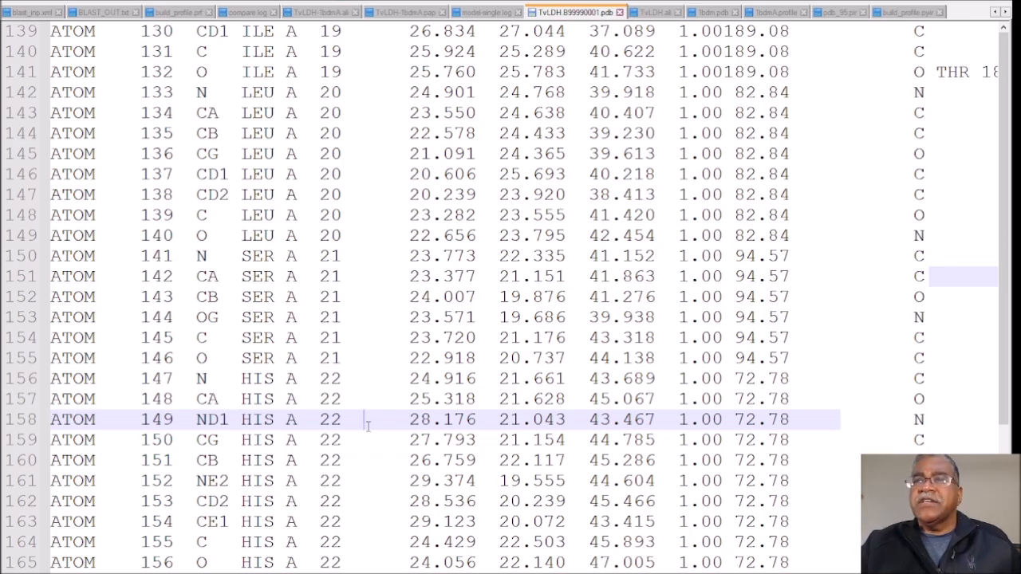
pyautogui.scroll(-17, 368, 425)
pyautogui.scroll(-20, 420, 426)
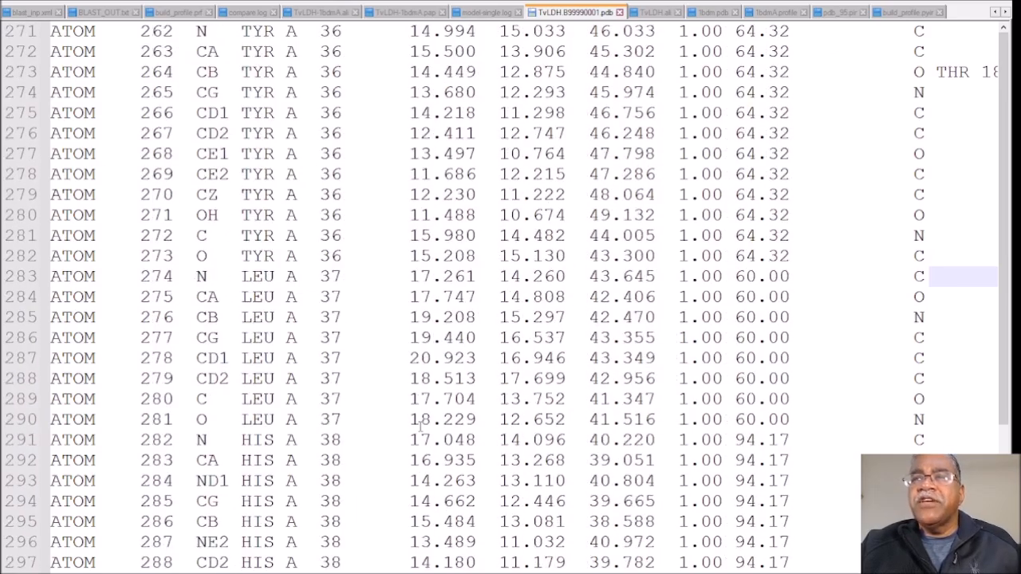
pyautogui.scroll(-20, 420, 427)
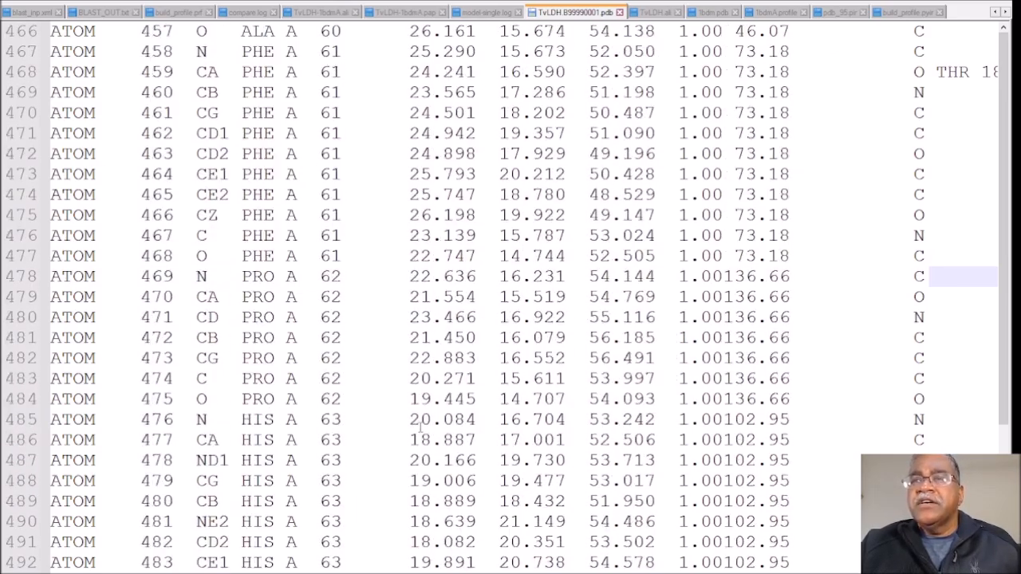
pyautogui.scroll(-20, 420, 429)
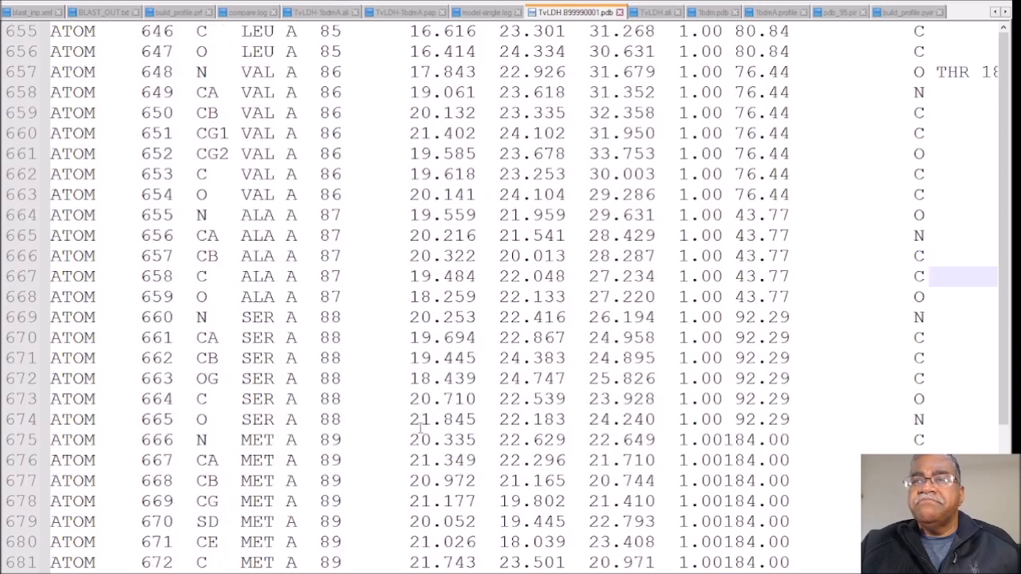
pyautogui.scroll(-20, 420, 429)
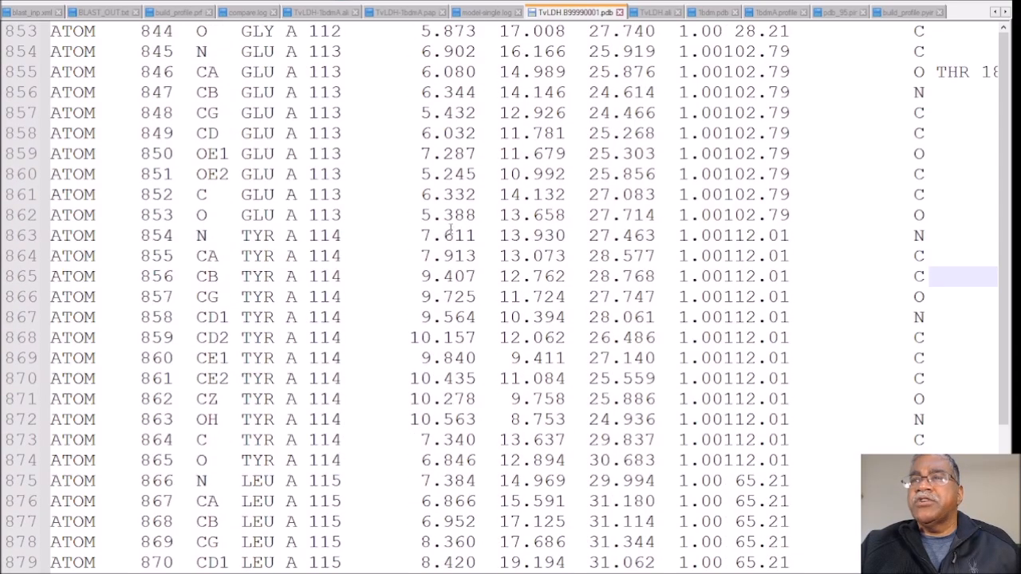
pyautogui.scroll(-20, 449, 230)
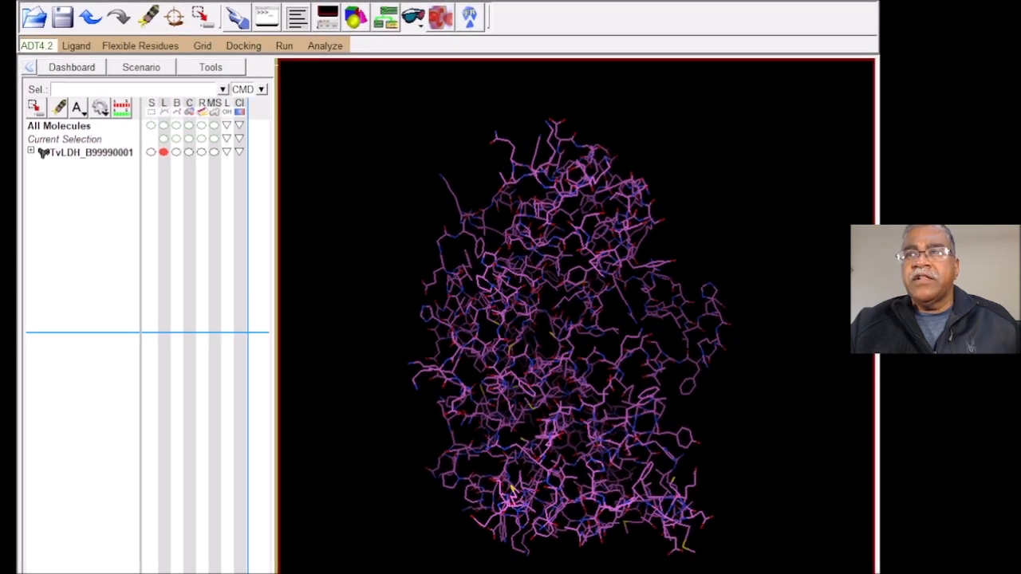
# Step: Widen the molecule tree, expand TvLDH_B99990001 and chain A to view the residues, collapse the chain, and select chain A
pyautogui.moveTo(463, 327); pyautogui.dragTo(511, 319)
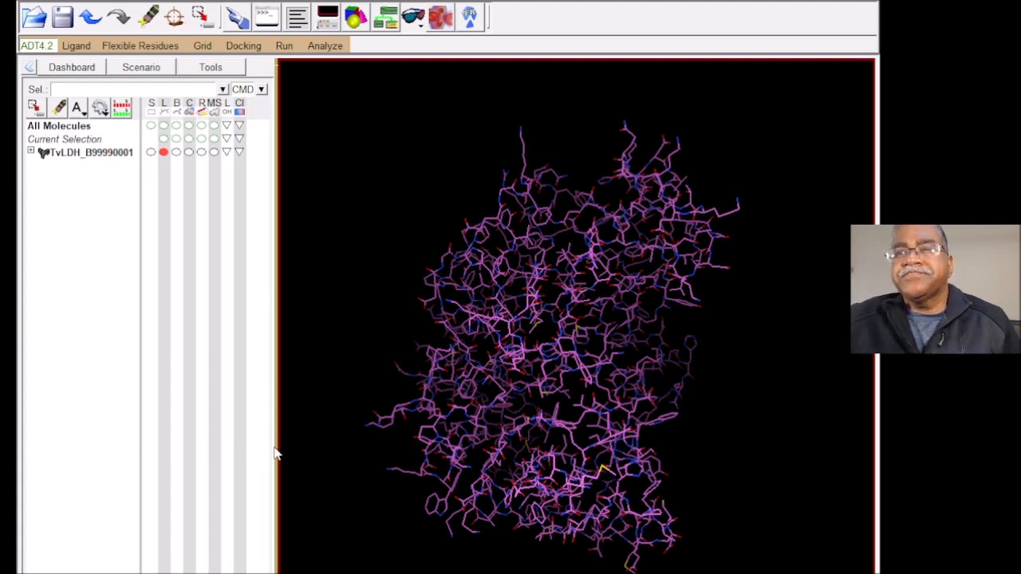
pyautogui.moveTo(276, 445); pyautogui.dragTo(372, 443)
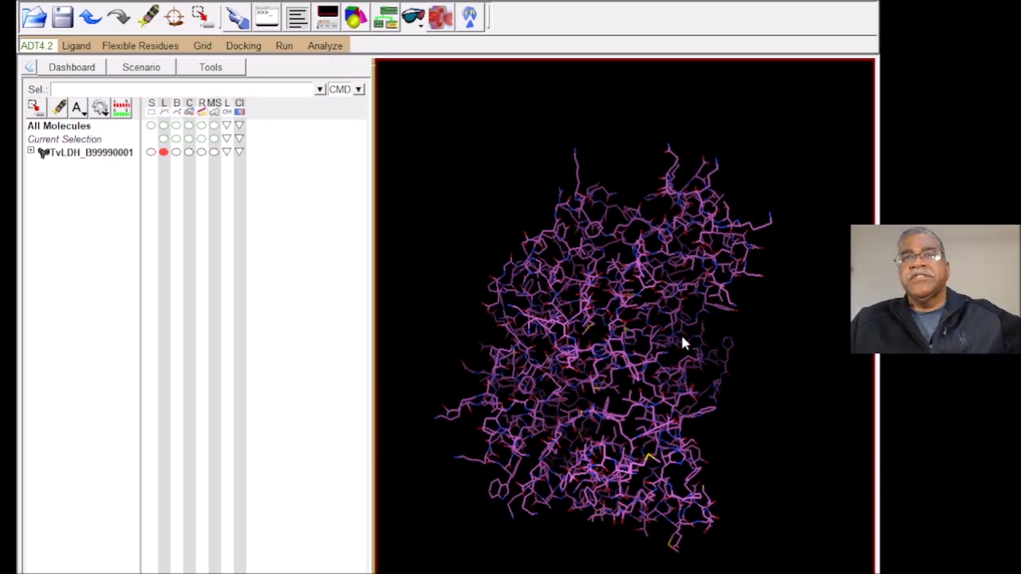
pyautogui.click(32, 151)
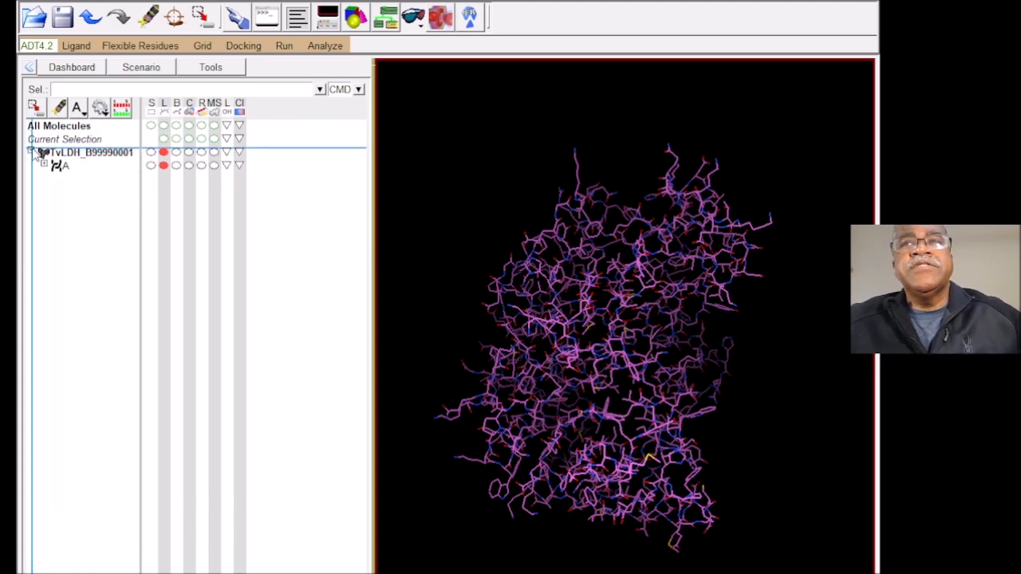
pyautogui.click(44, 164)
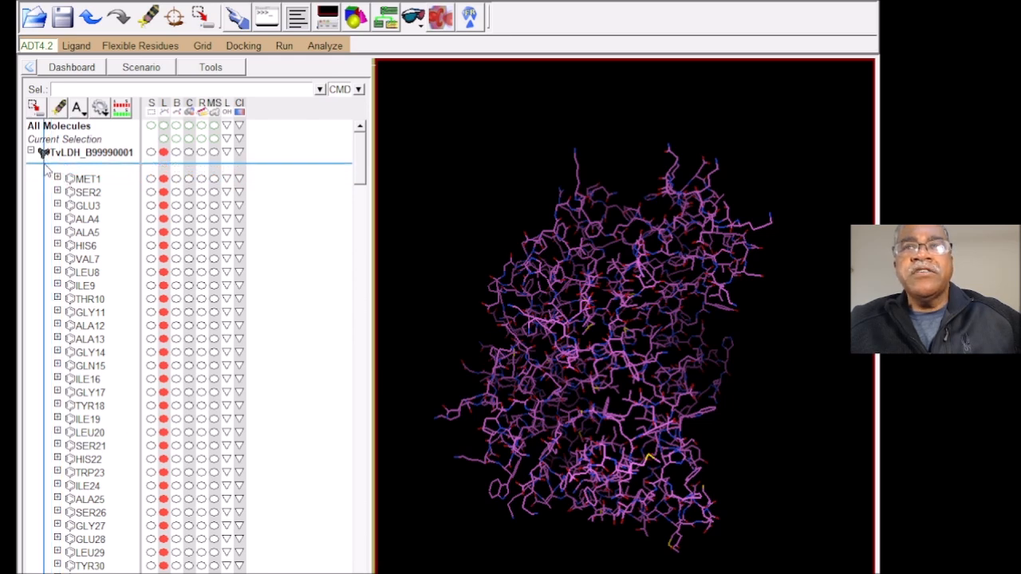
pyautogui.click(51, 164)
pyautogui.click(76, 156)
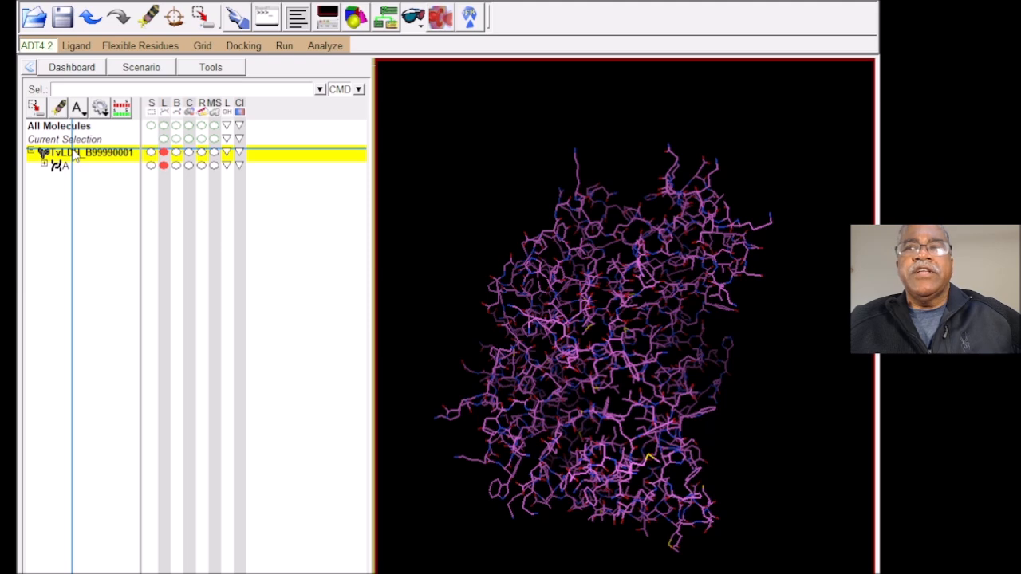
pyautogui.click(62, 167)
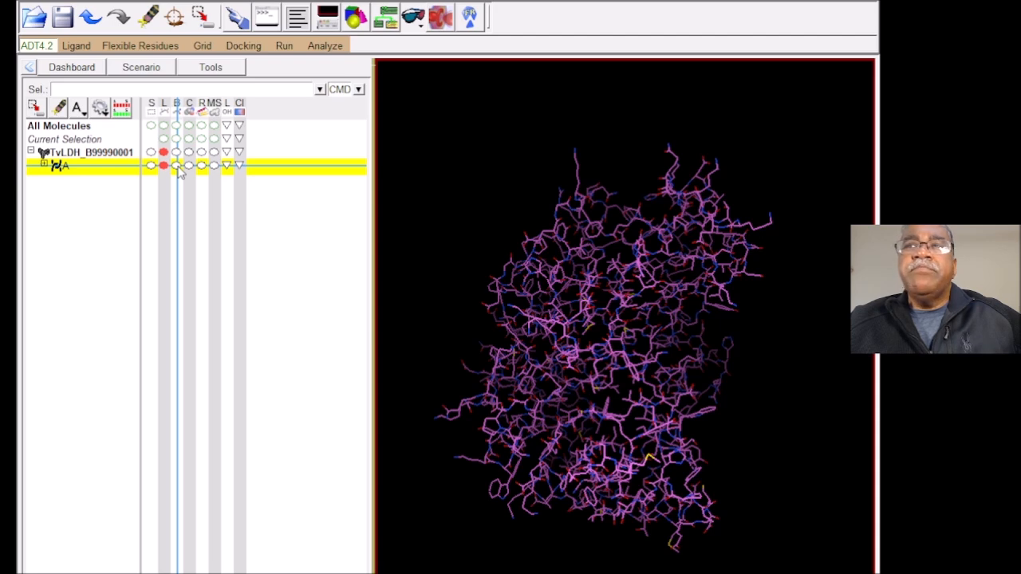
# Step: Replace chain A's line display with sticks and balls, and replace that with CPK spheres
pyautogui.click(176, 165)
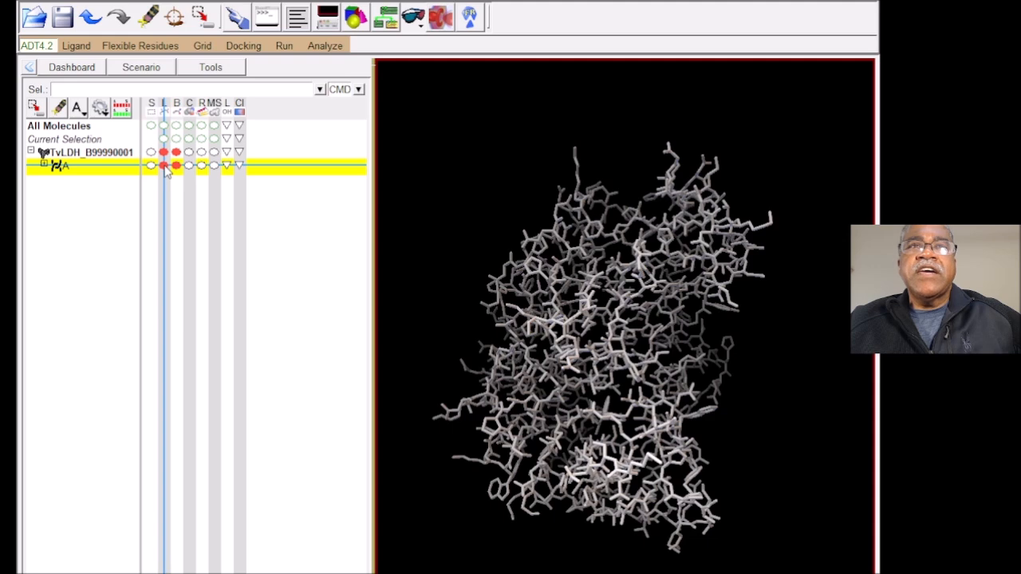
pyautogui.click(164, 167)
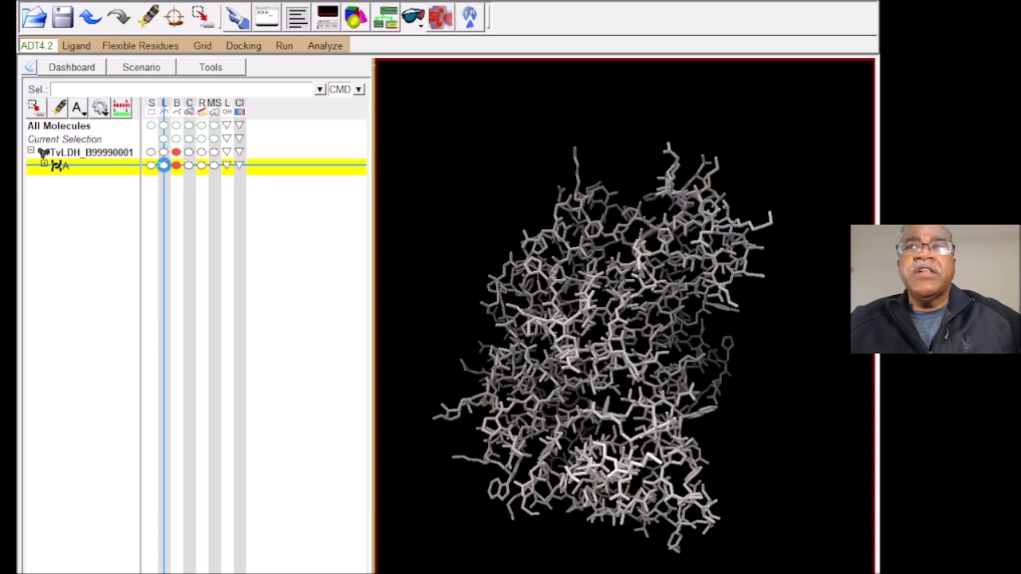
pyautogui.click(189, 171)
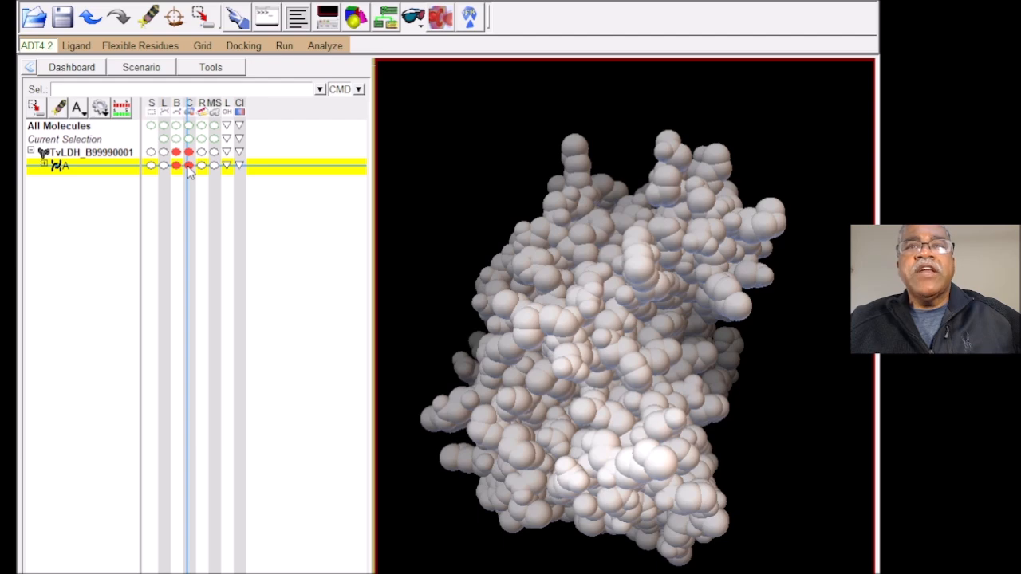
pyautogui.click(177, 165)
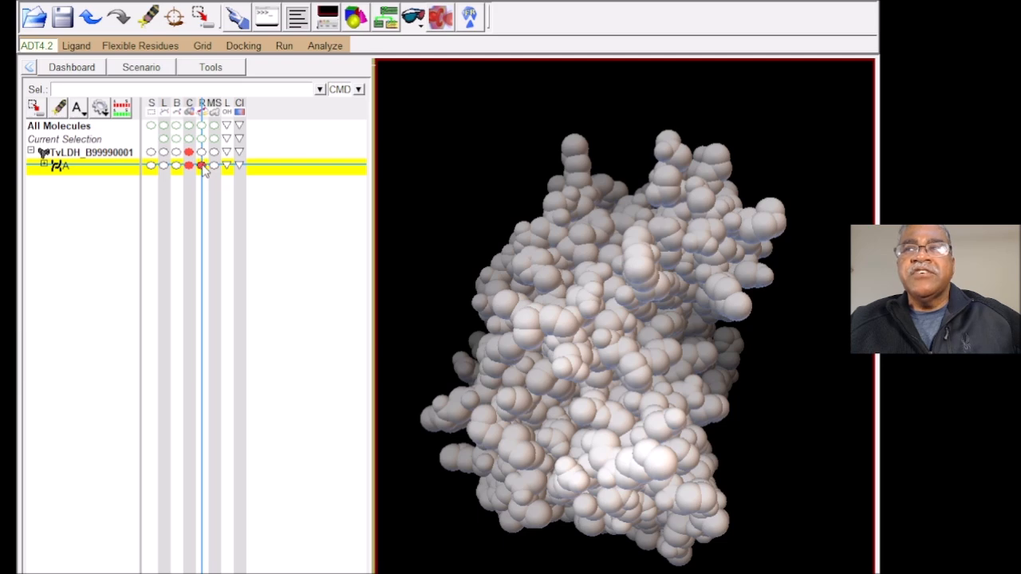
# Step: Display chain A as a ribbon instead of CPK spheres and rotate the model to inspect its helices and strands
pyautogui.click(202, 165)
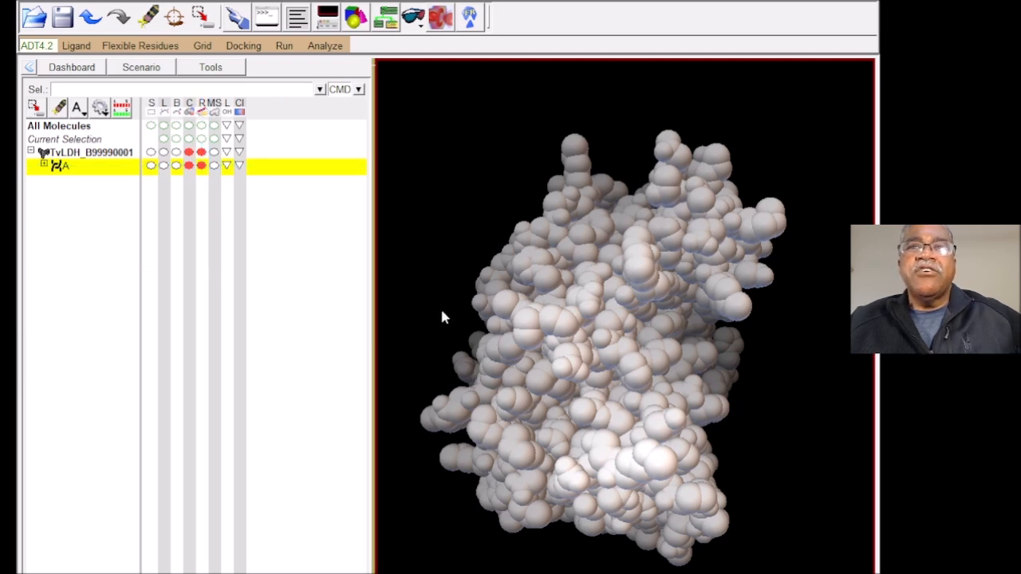
pyautogui.click(190, 167)
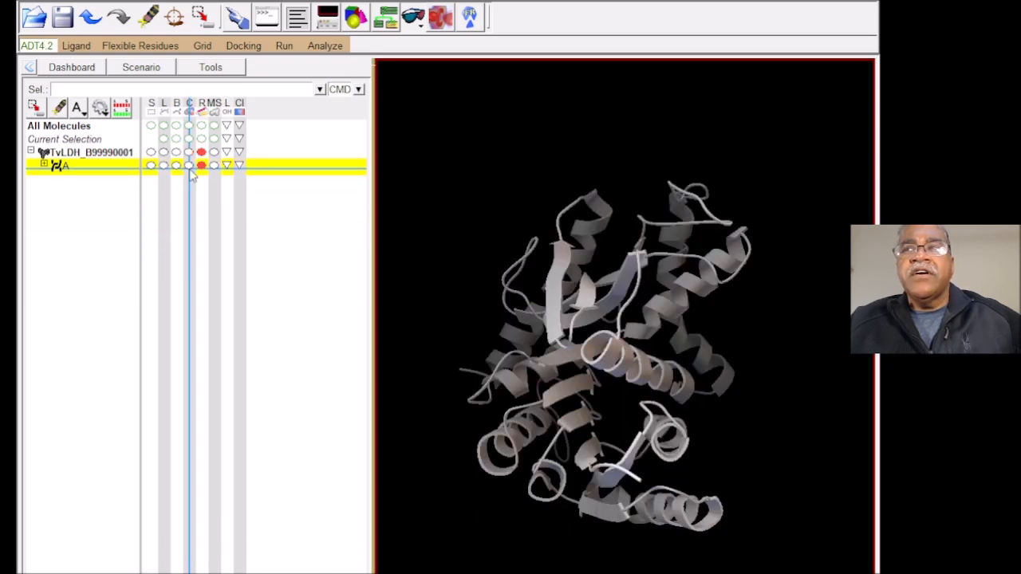
pyautogui.moveTo(614, 375); pyautogui.dragTo(445, 223)
pyautogui.moveTo(563, 394); pyautogui.dragTo(667, 569)
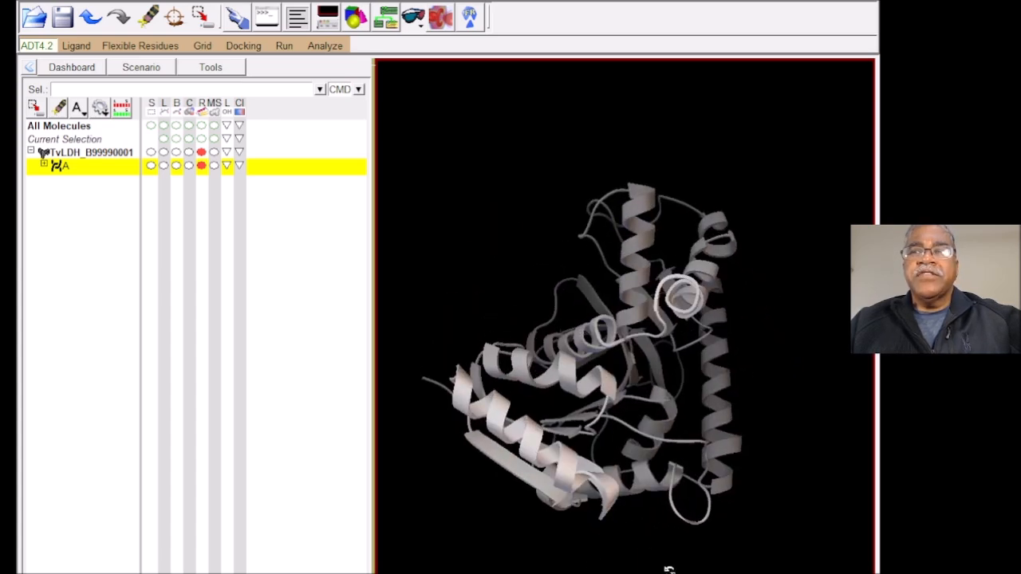
# Step: Add the molecular surface to chain A, toggle the CPK spheres on and off, and rotate the model to inspect the surface
pyautogui.click(214, 165)
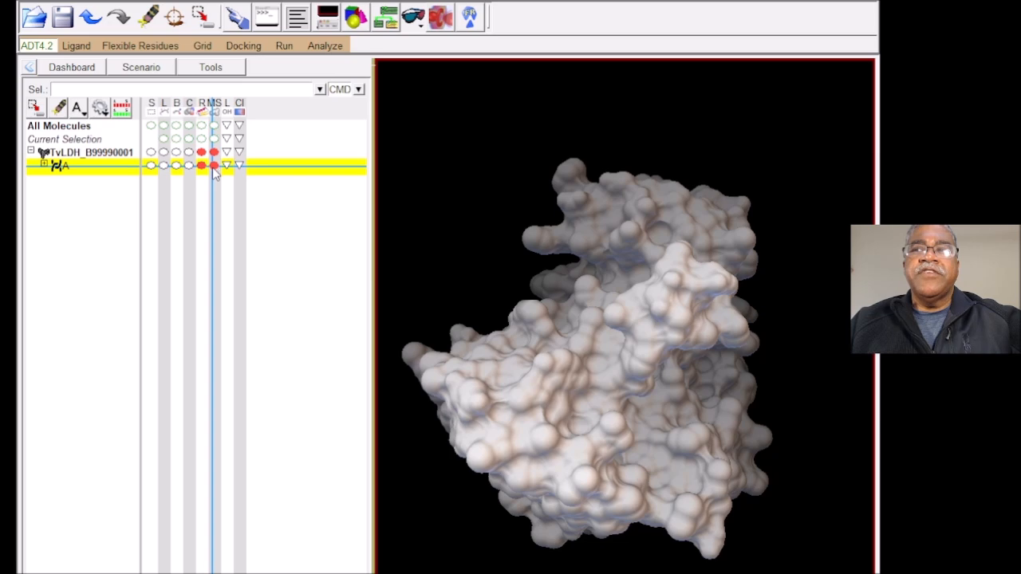
pyautogui.click(189, 165)
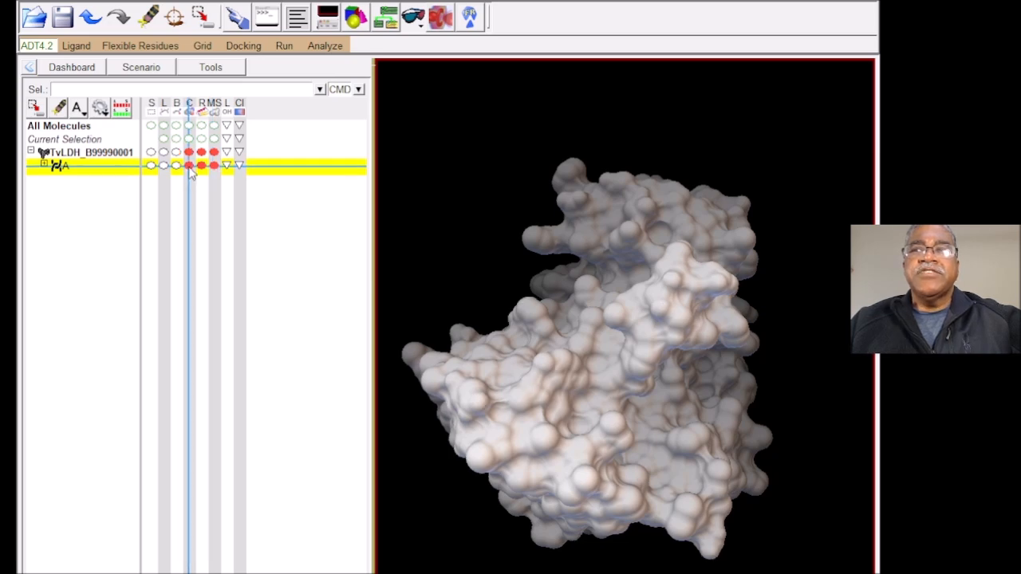
pyautogui.click(189, 168)
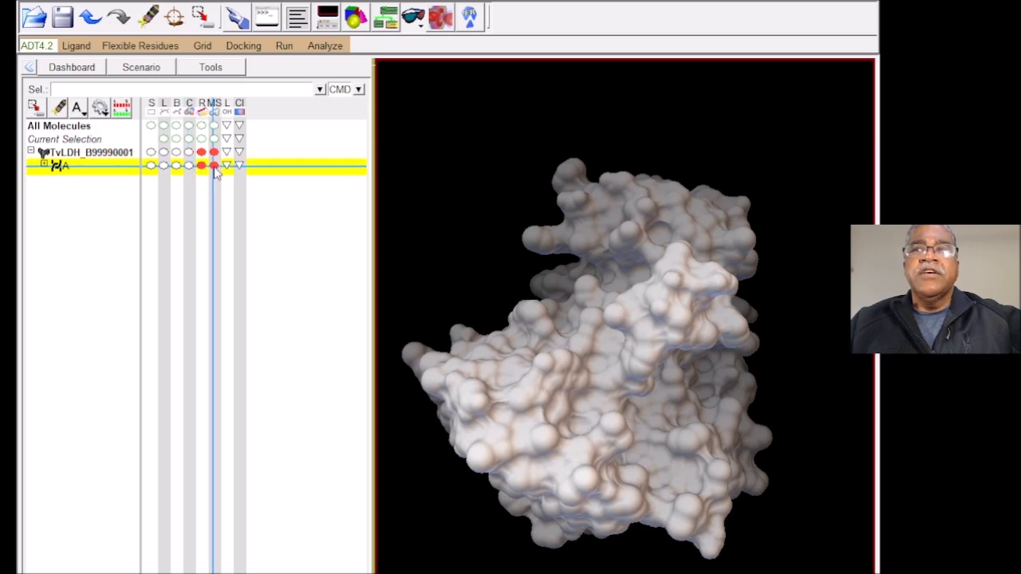
pyautogui.moveTo(616, 435); pyautogui.dragTo(552, 333)
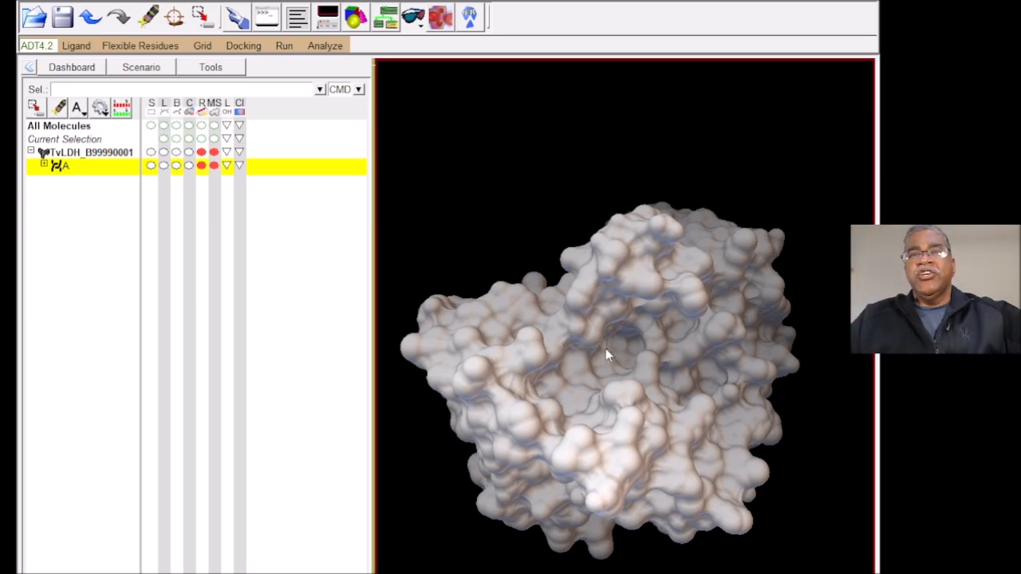
pyautogui.moveTo(578, 436); pyautogui.dragTo(514, 427)
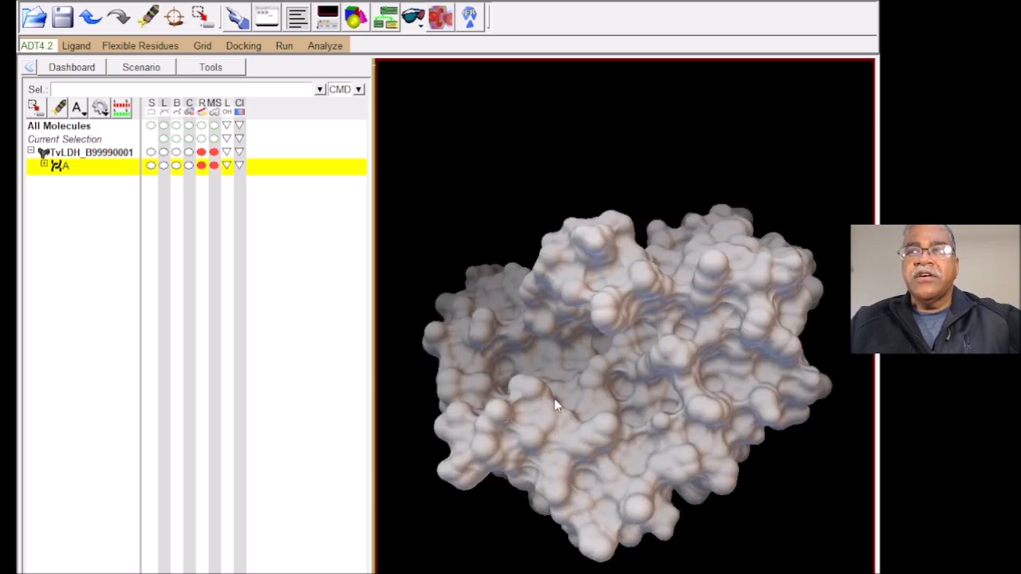
pyautogui.moveTo(767, 436); pyautogui.dragTo(632, 218)
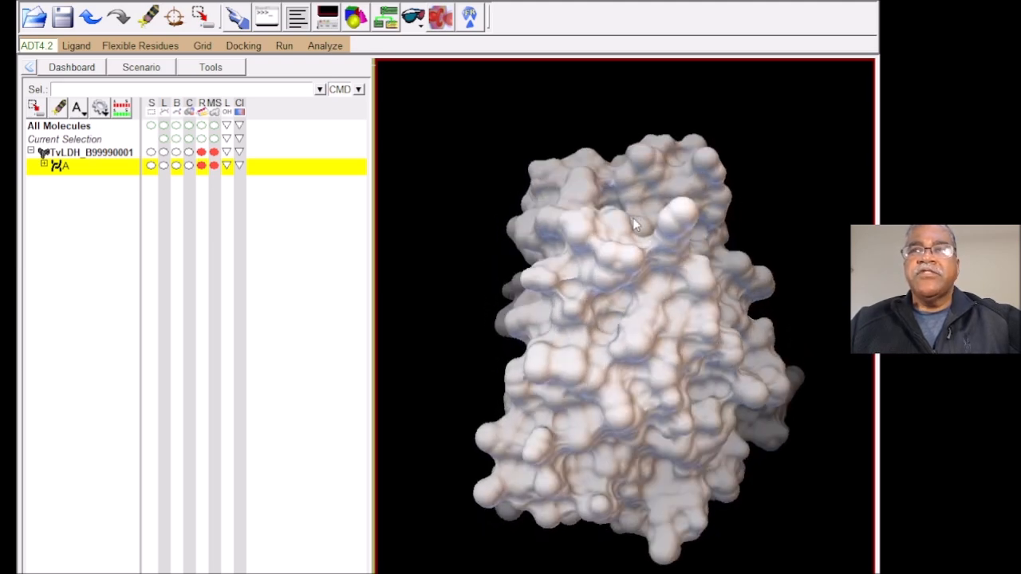
pyautogui.click(240, 166)
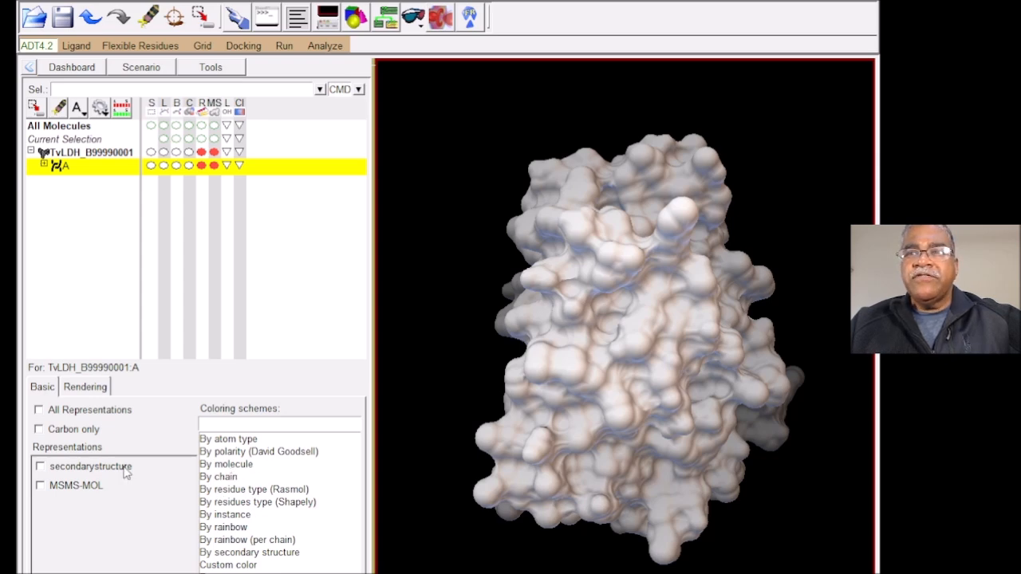
pyautogui.click(216, 453)
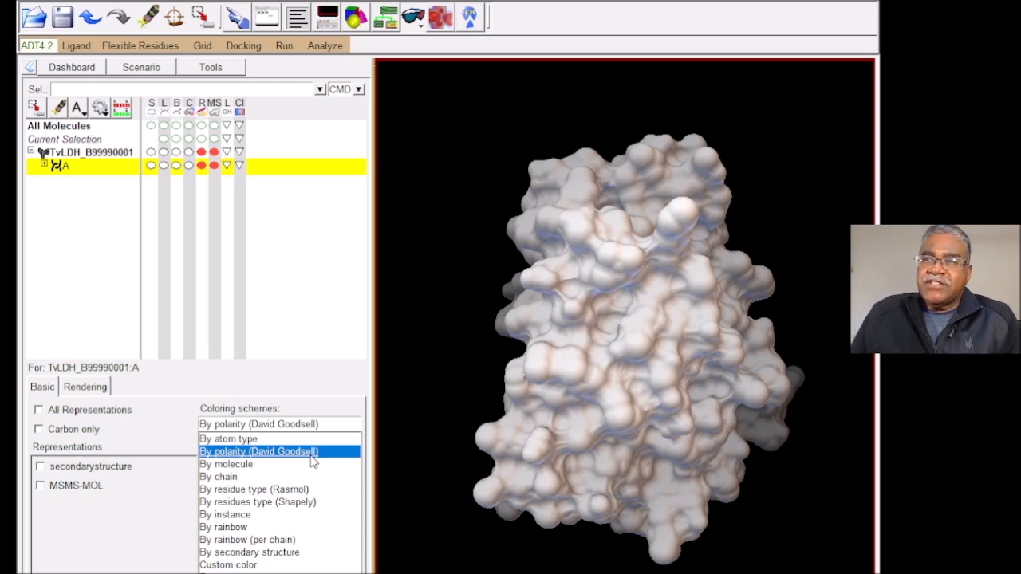
pyautogui.click(52, 417)
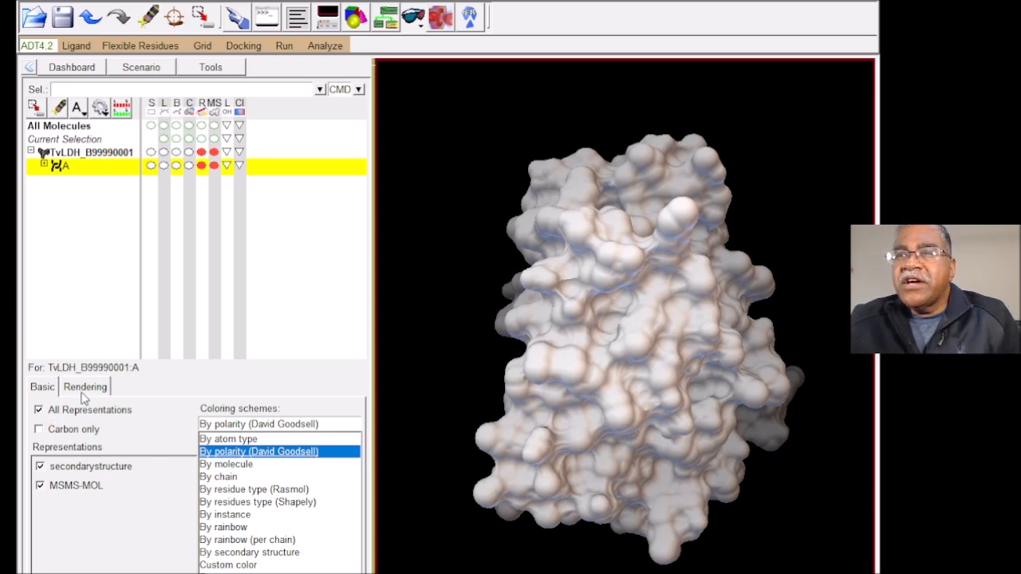
pyautogui.click(80, 394)
pyautogui.click(49, 389)
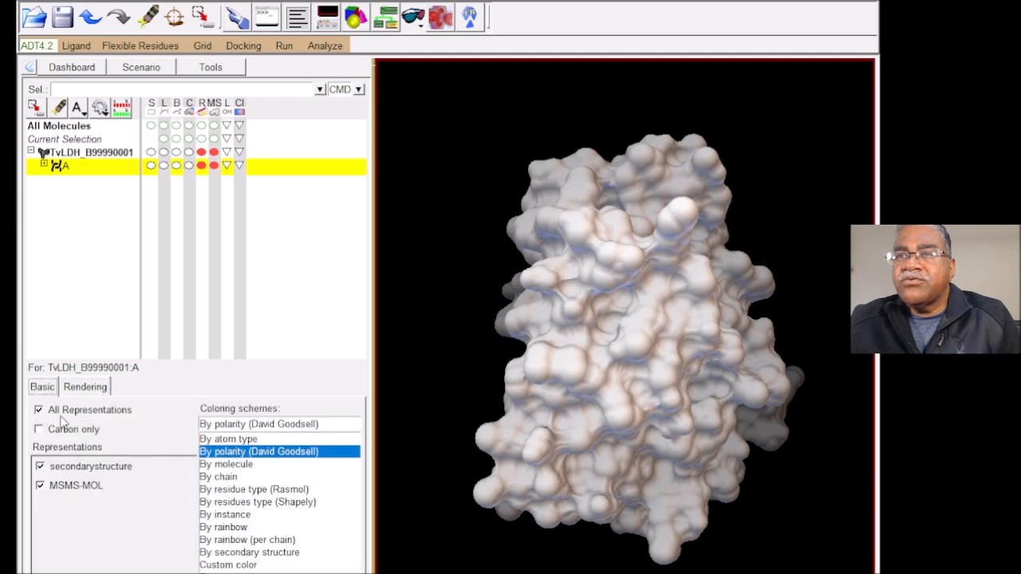
pyautogui.click(304, 573)
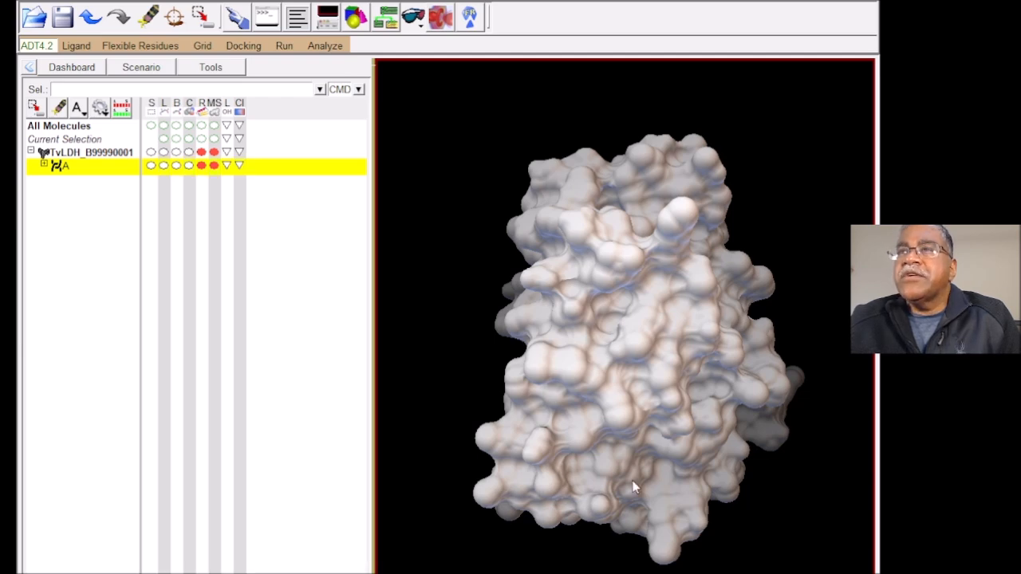
pyautogui.click(240, 165)
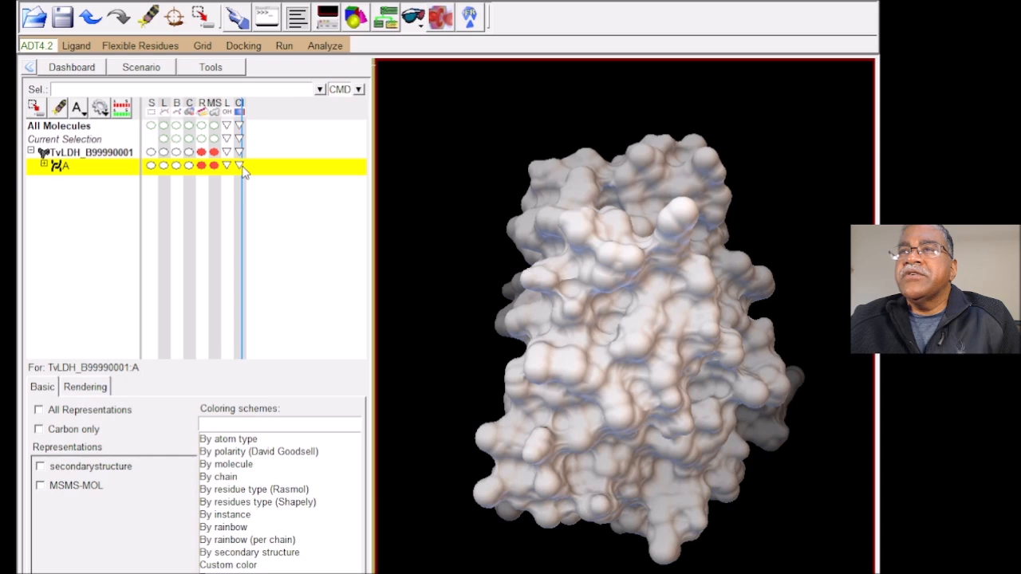
pyautogui.click(295, 572)
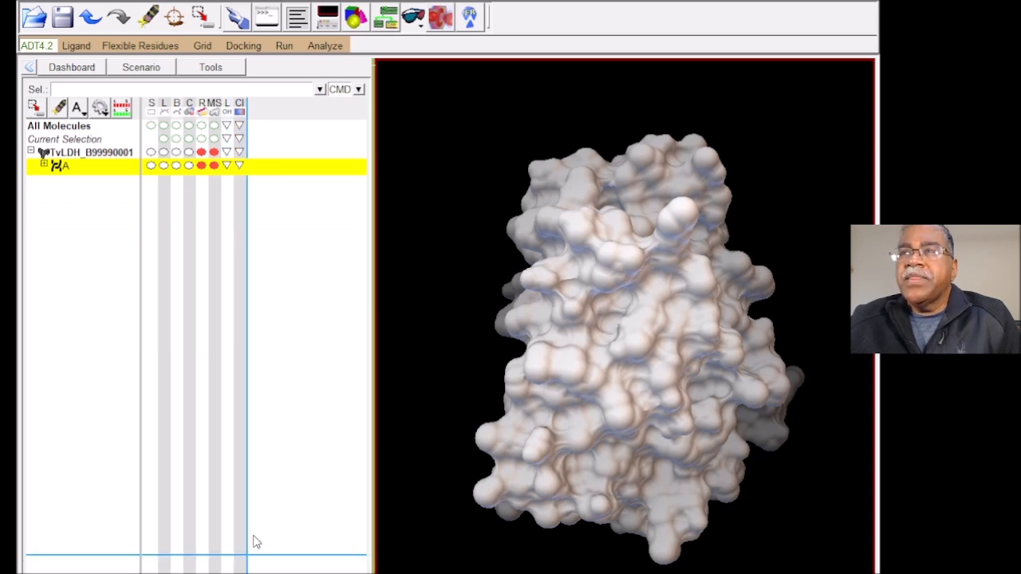
# Step: Display chain A of TvLDH_B99990001 as lines and hide its ribbon and molecular surface
pyautogui.click(162, 165)
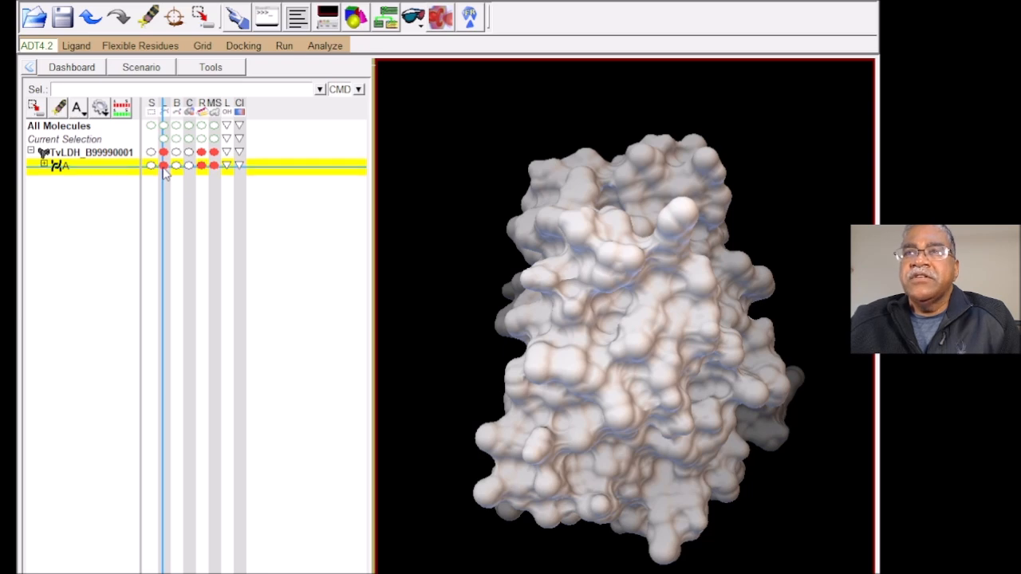
pyautogui.click(201, 166)
pyautogui.click(214, 167)
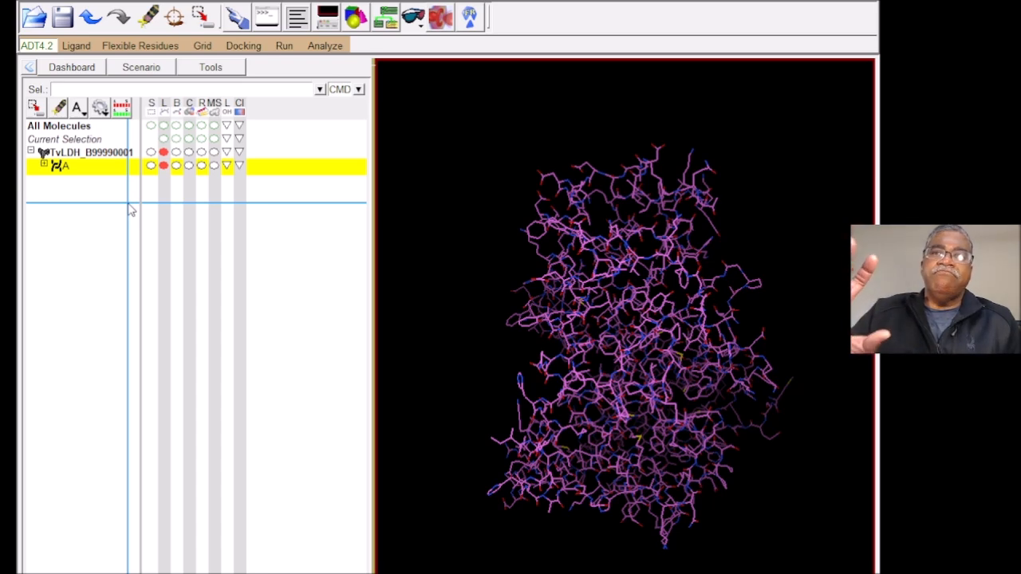
# Step: Expand chain A and show the molecular surface only on residues ALA12 and ALA13, rotating the model to inspect them
pyautogui.click(44, 165)
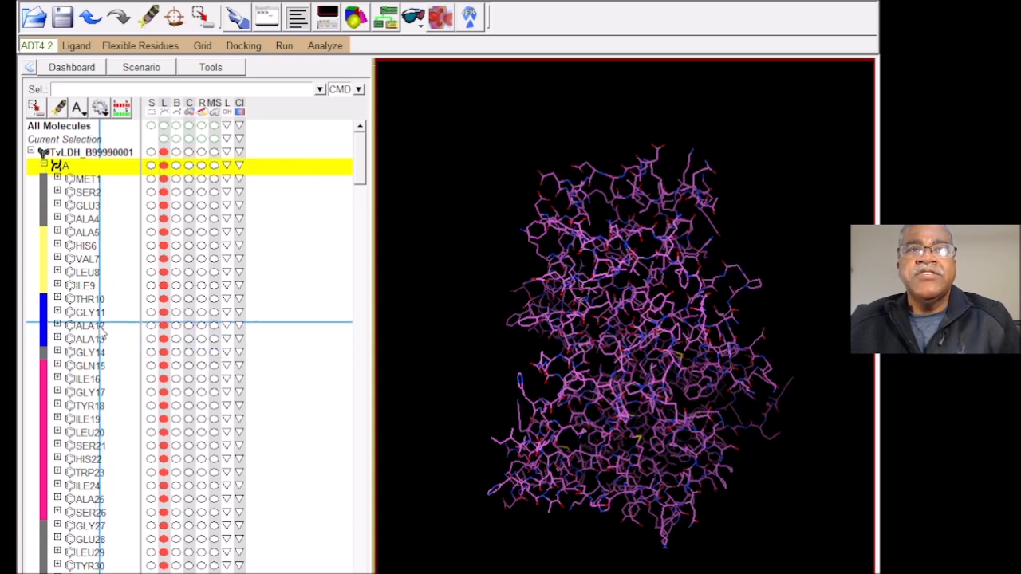
pyautogui.click(214, 326)
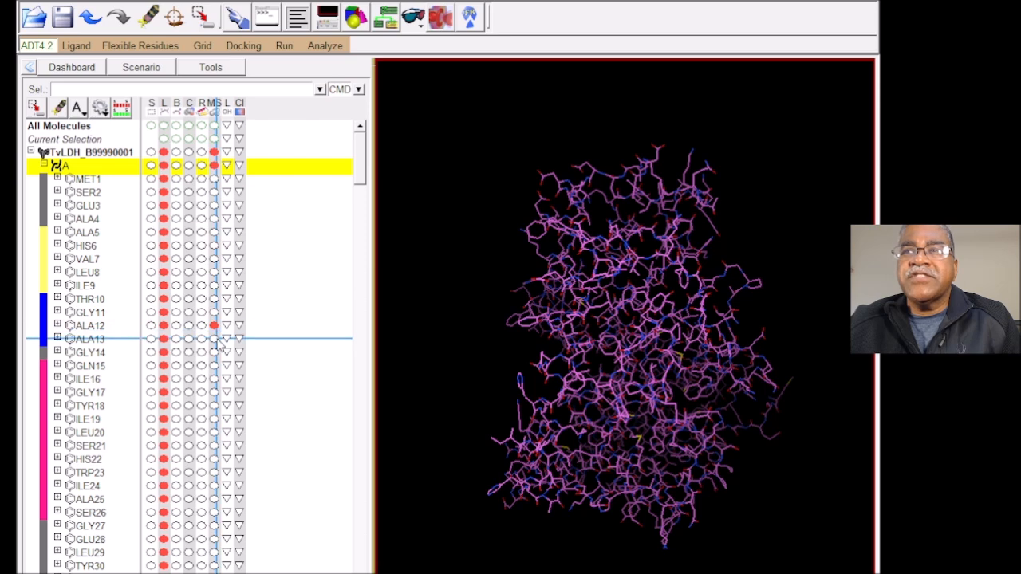
pyautogui.click(213, 339)
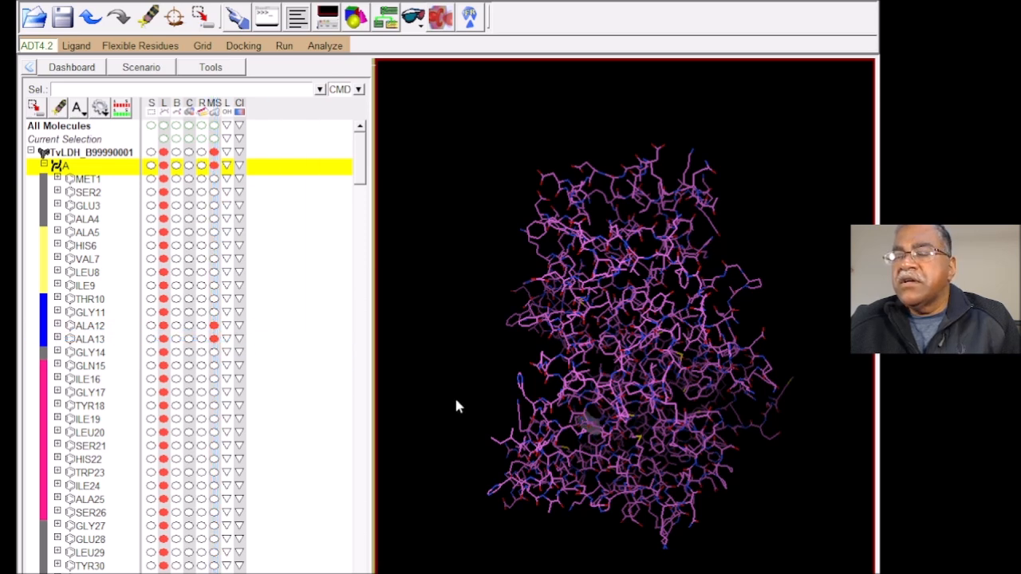
pyautogui.moveTo(558, 437); pyautogui.dragTo(558, 327)
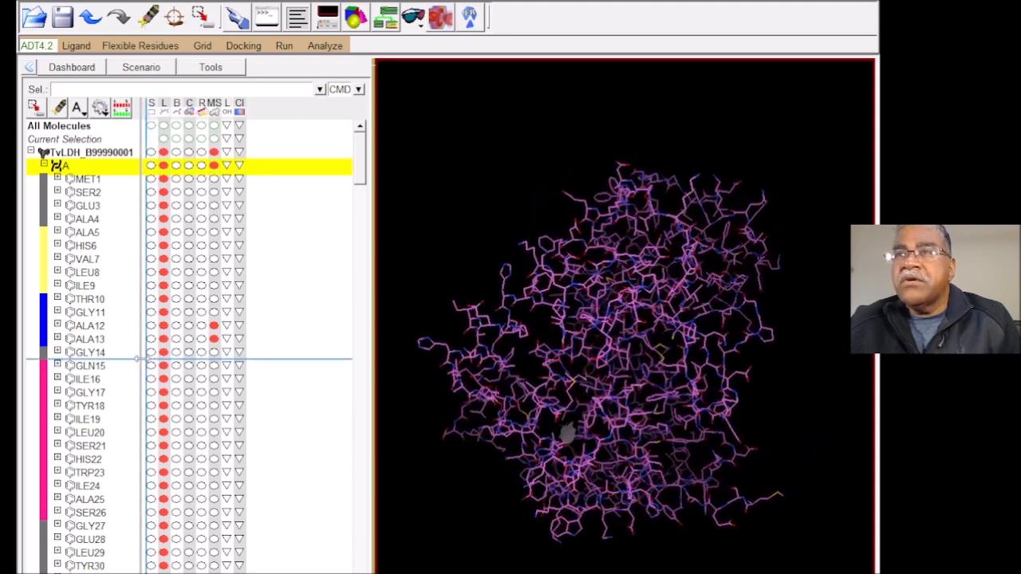
# Step: Replace the molecular surface on ALA12 and ALA13 with CPK spheres and rotate the model to see where these residues sit
pyautogui.click(214, 339)
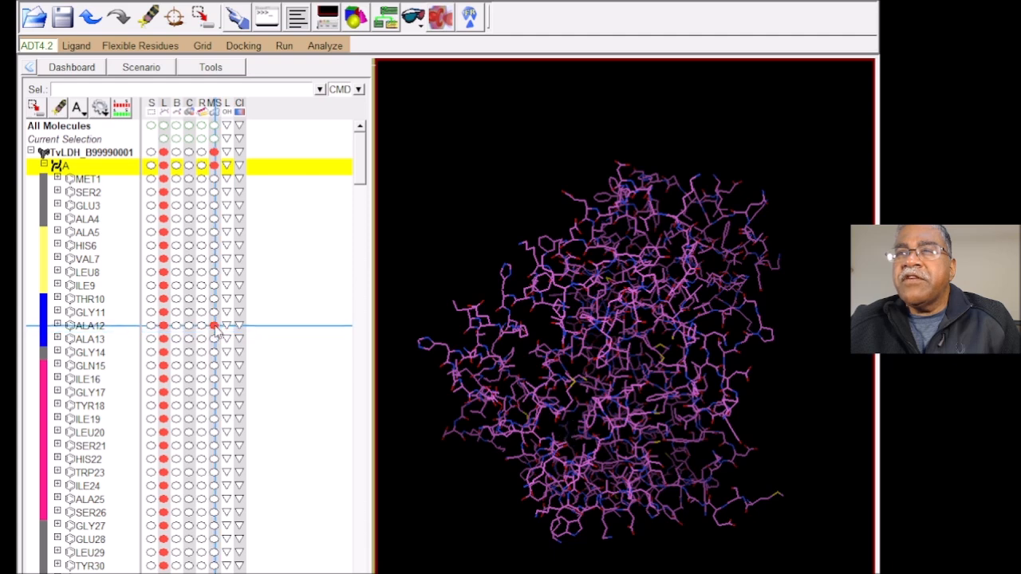
pyautogui.click(189, 325)
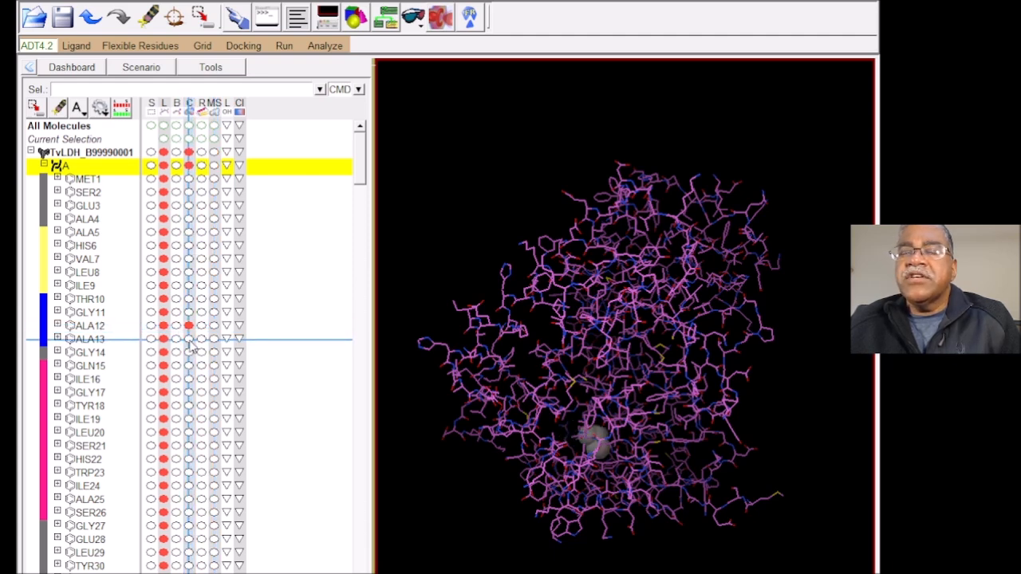
pyautogui.click(188, 340)
pyautogui.moveTo(611, 542); pyautogui.dragTo(608, 311)
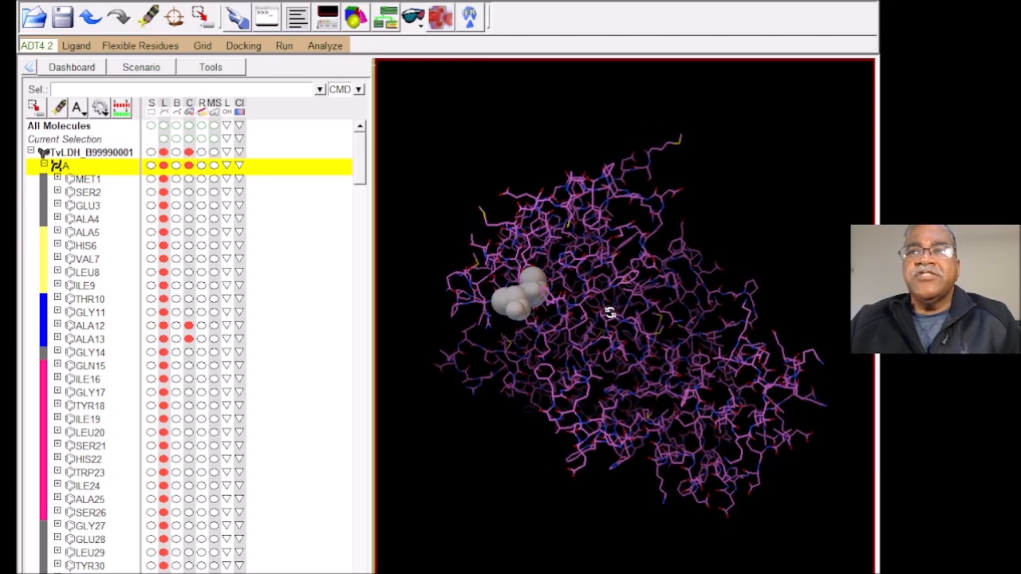
pyautogui.moveTo(611, 311); pyautogui.dragTo(571, 306)
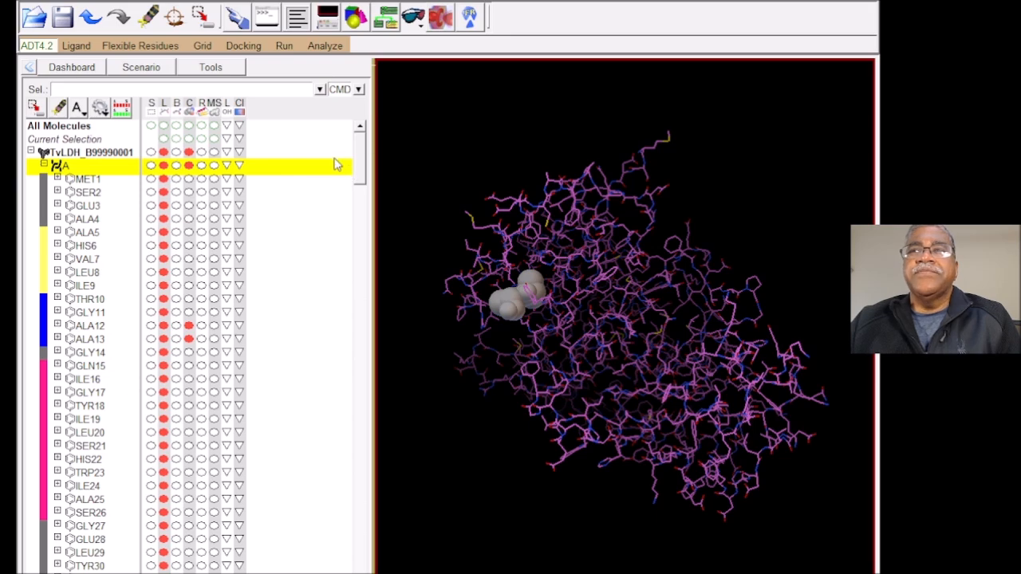
pyautogui.moveTo(483, 411); pyautogui.dragTo(606, 407)
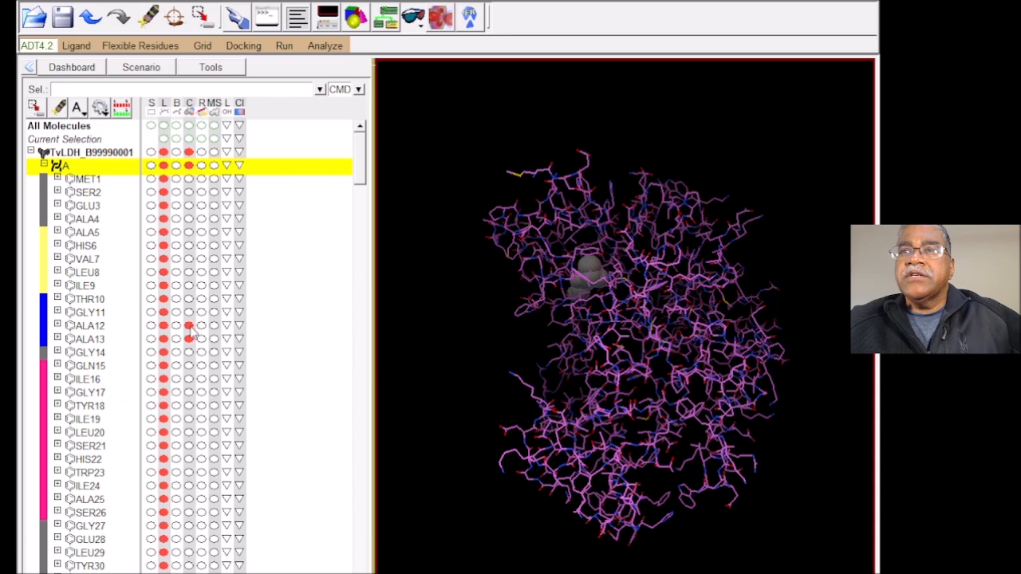
# Step: Load the 1bdm structure alongside TvLDH_B99990001 and collapse chain A's residue list
pyautogui.click(146, 71)
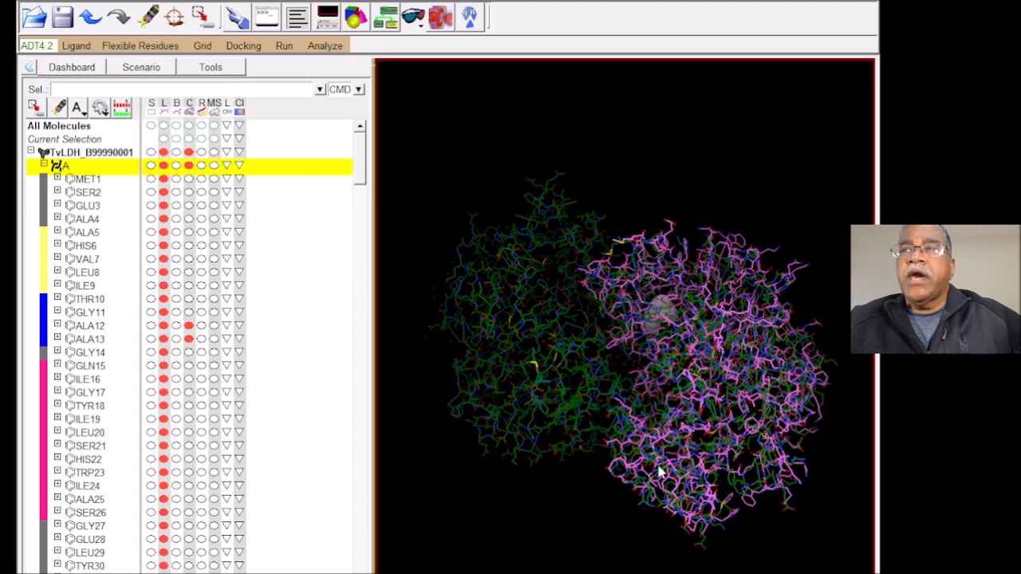
pyautogui.moveTo(729, 467); pyautogui.dragTo(707, 462)
pyautogui.click(44, 165)
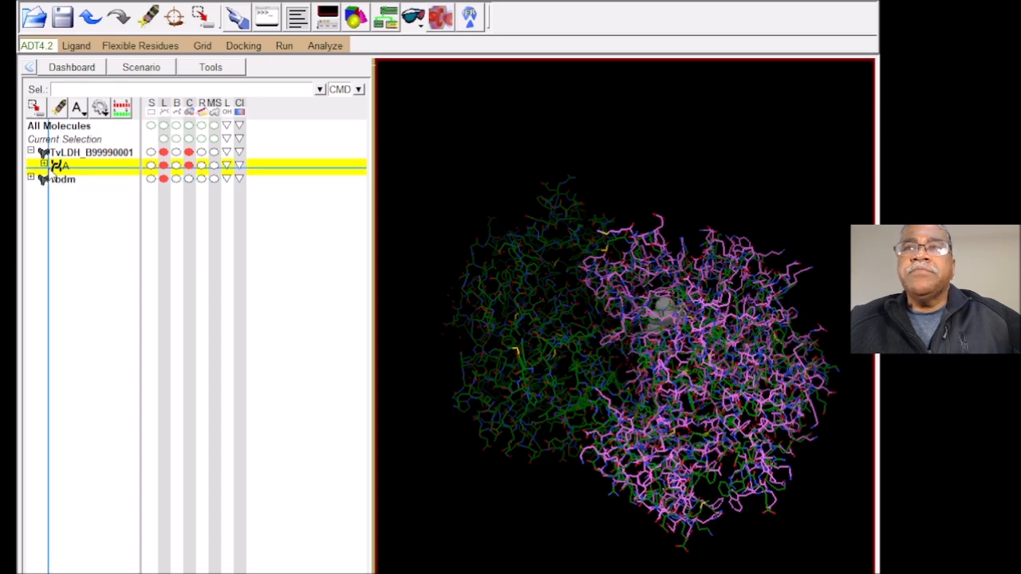
# Step: Remove the CPK spheres from ALA12 and ALA13 in chain A and rotate the view to compare the model with 1bdm
pyautogui.click(44, 165)
pyautogui.click(188, 326)
pyautogui.click(189, 339)
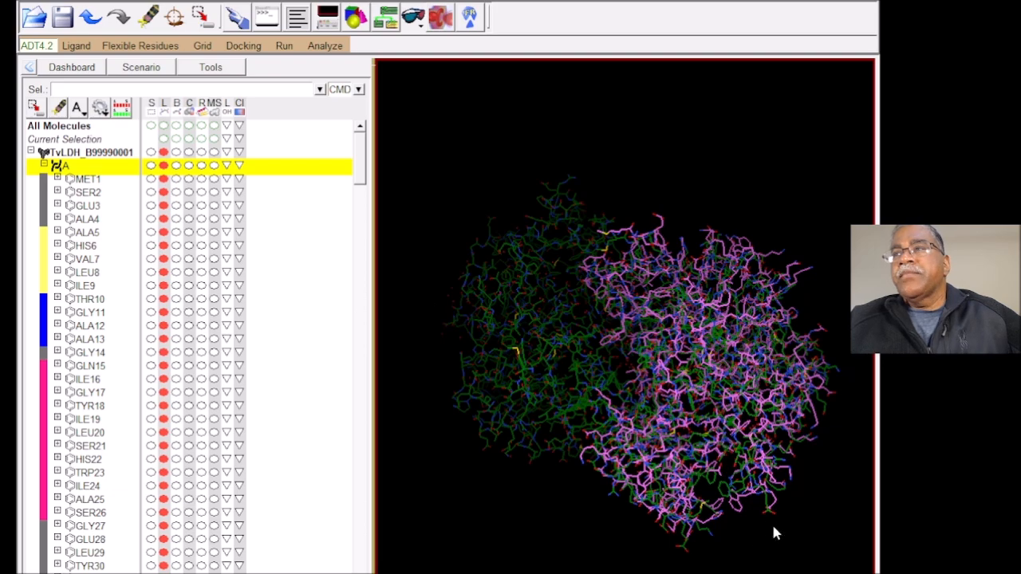
pyautogui.moveTo(654, 563); pyautogui.dragTo(655, 531)
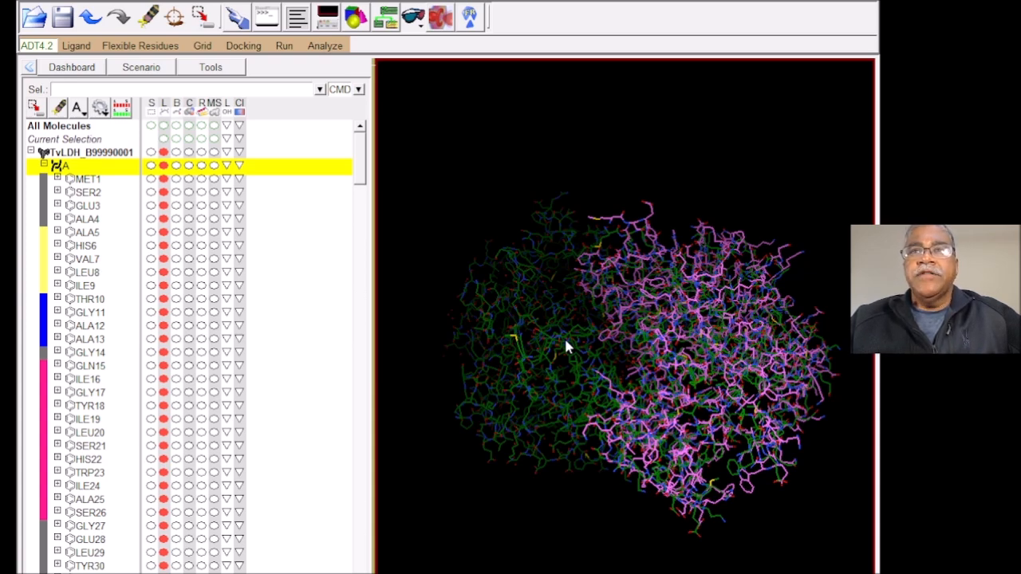
pyautogui.moveTo(658, 463)
pyautogui.mouseDown()
pyautogui.moveTo(540, 446)
pyautogui.moveTo(692, 451)
pyautogui.moveTo(666, 459)
pyautogui.mouseUp()
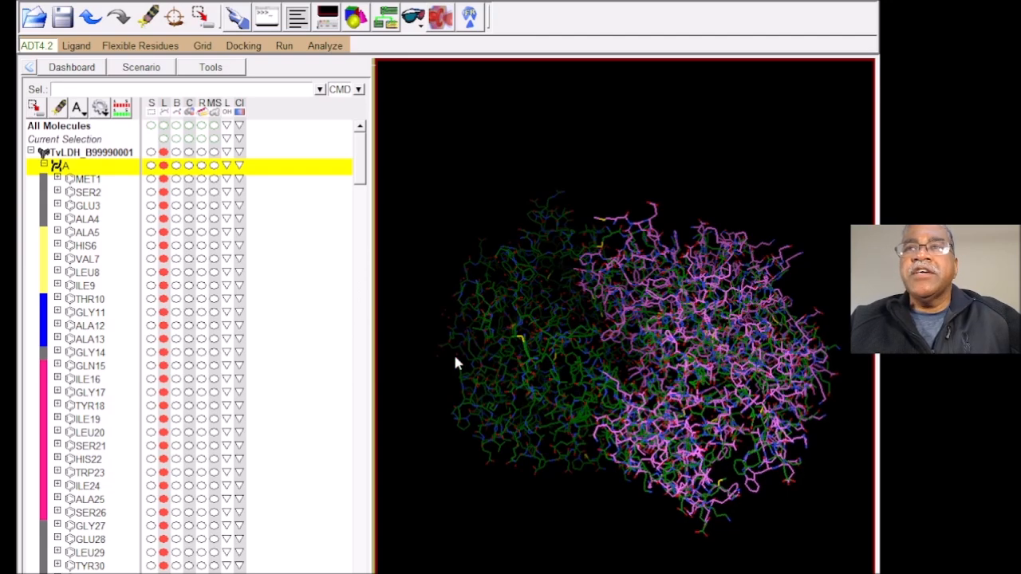
# Step: Collapse chain A's residue list and display both chain A and 1bdm as ribbons
pyautogui.click(45, 163)
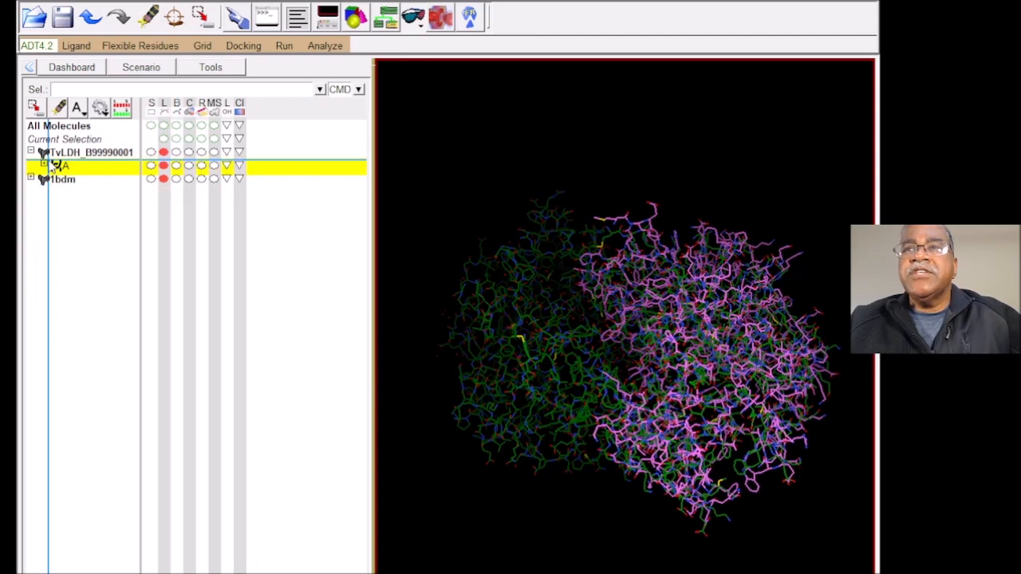
pyautogui.click(201, 165)
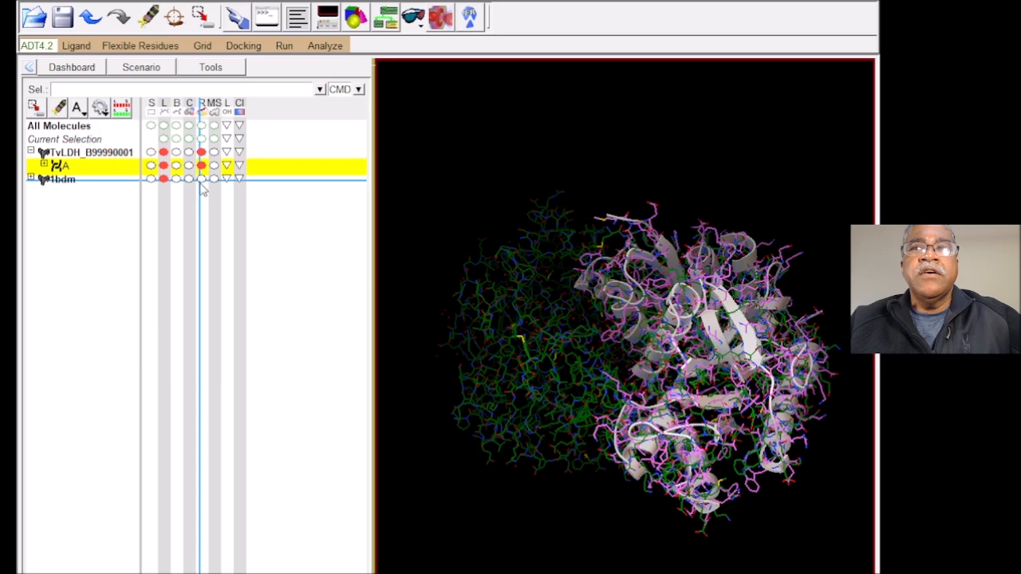
pyautogui.click(201, 178)
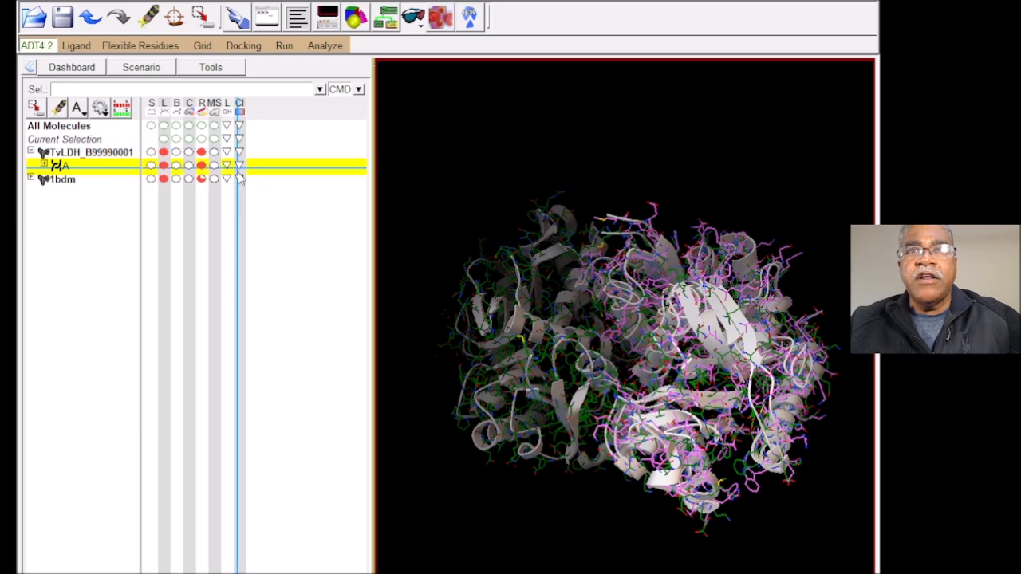
# Step: Hide the lines of 1bdm and chain A, then rotate and enlarge the overlapping ribbons to inspect their alignment
pyautogui.click(164, 178)
pyautogui.click(164, 165)
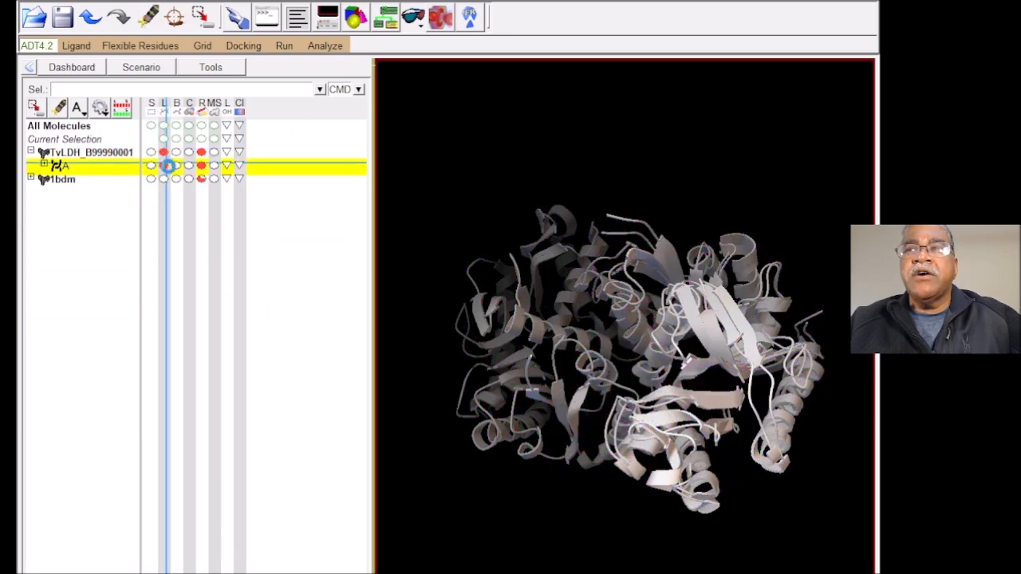
pyautogui.click(163, 165)
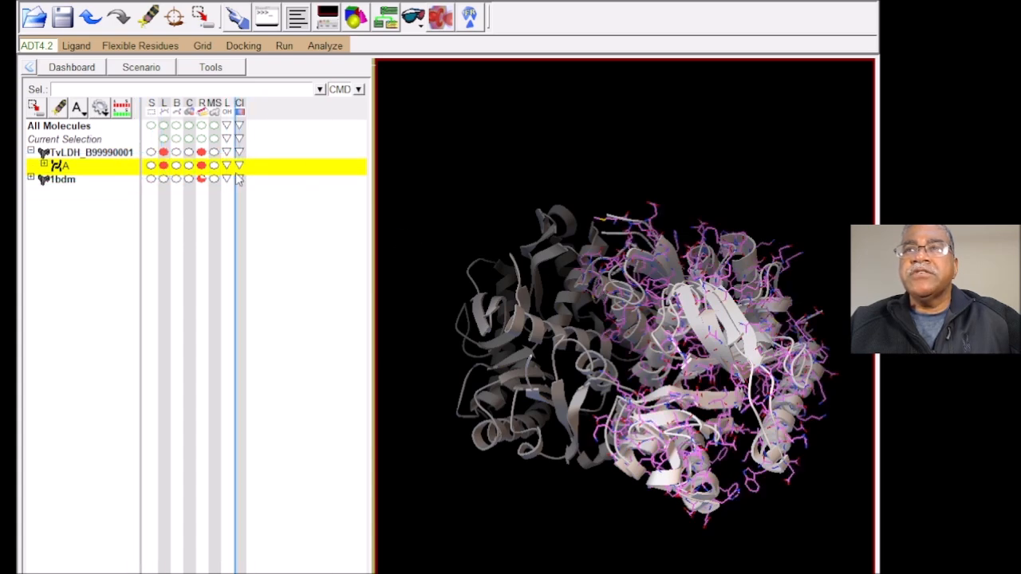
pyautogui.click(163, 151)
pyautogui.click(162, 151)
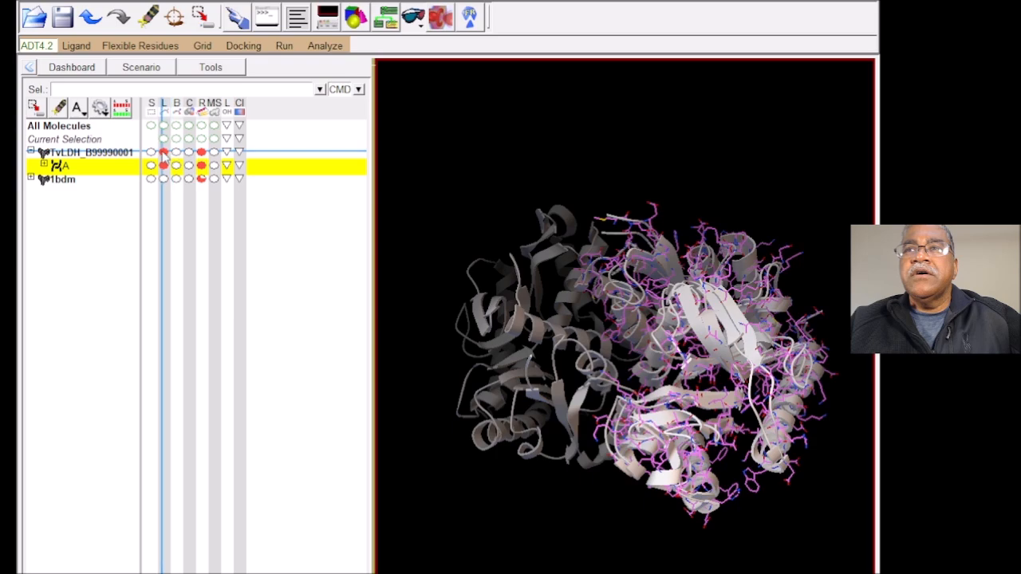
pyautogui.click(165, 165)
pyautogui.moveTo(671, 343); pyautogui.dragTo(539, 356)
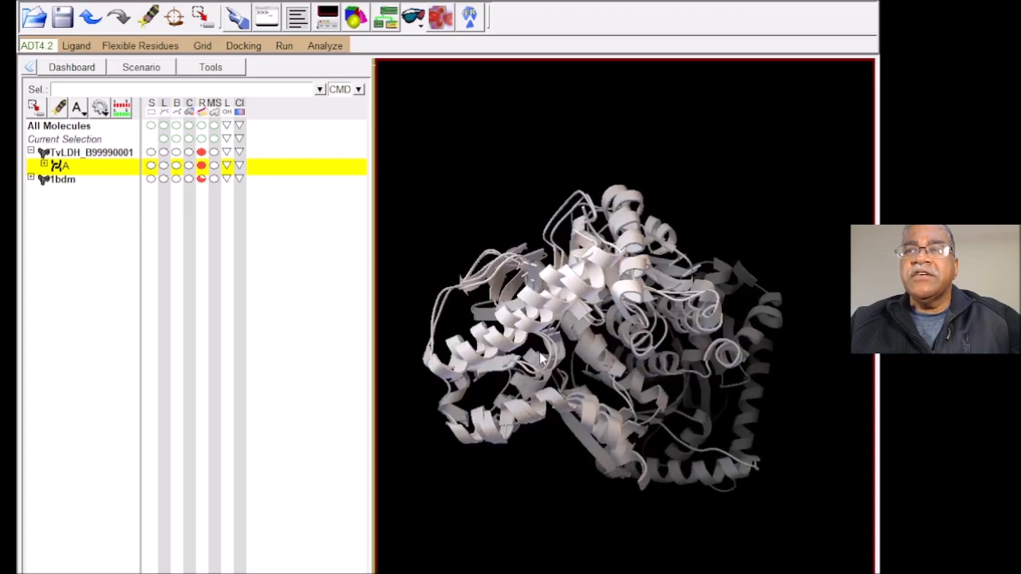
pyautogui.scroll(4, 593, 375)
pyautogui.scroll(4, 594, 375)
pyautogui.moveTo(559, 348); pyautogui.dragTo(499, 327)
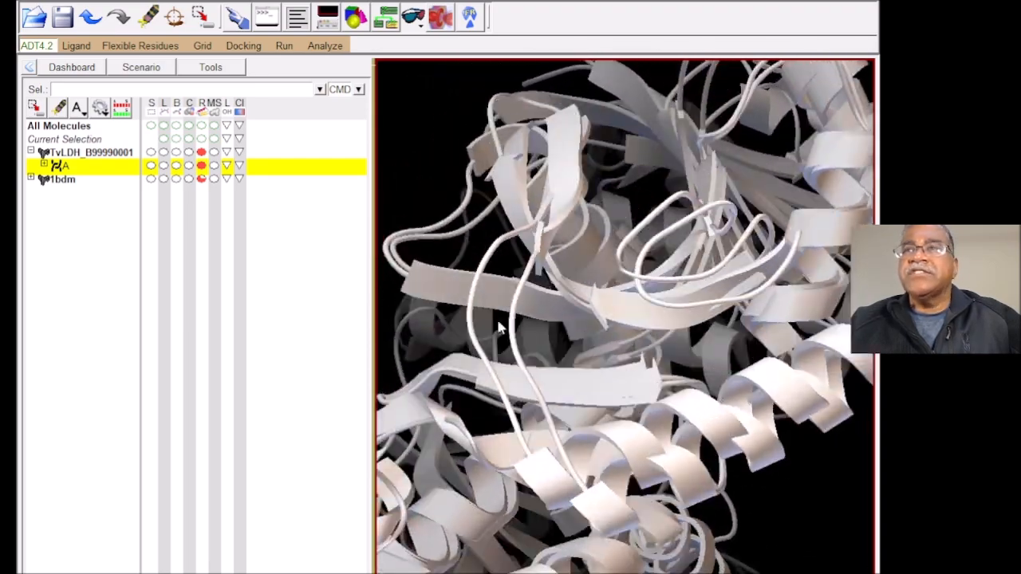
# Step: Color chain A's secondary structure ribbon by chain and rotate the structures to compare the model with 1bdm
pyautogui.click(237, 165)
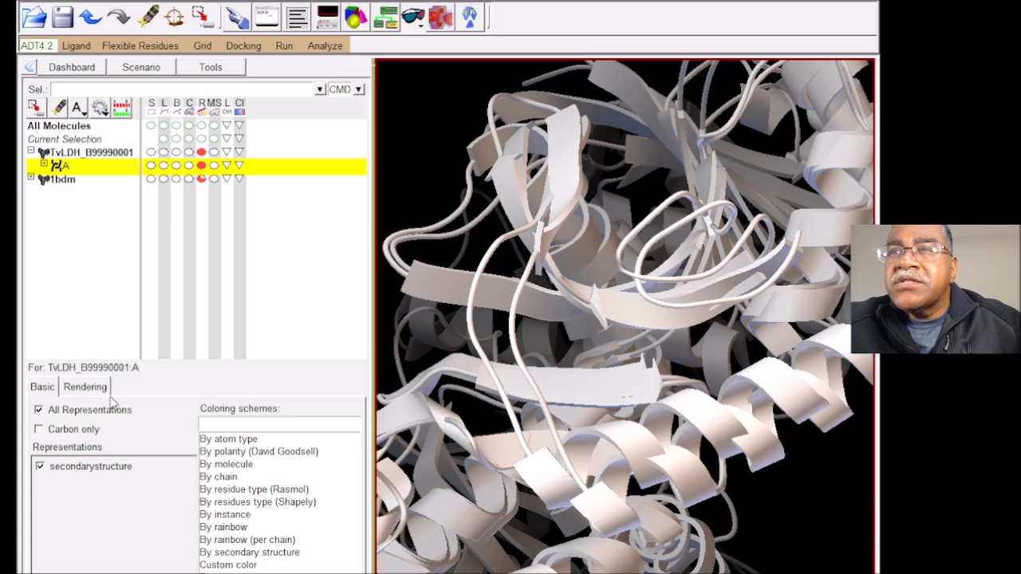
pyautogui.click(233, 476)
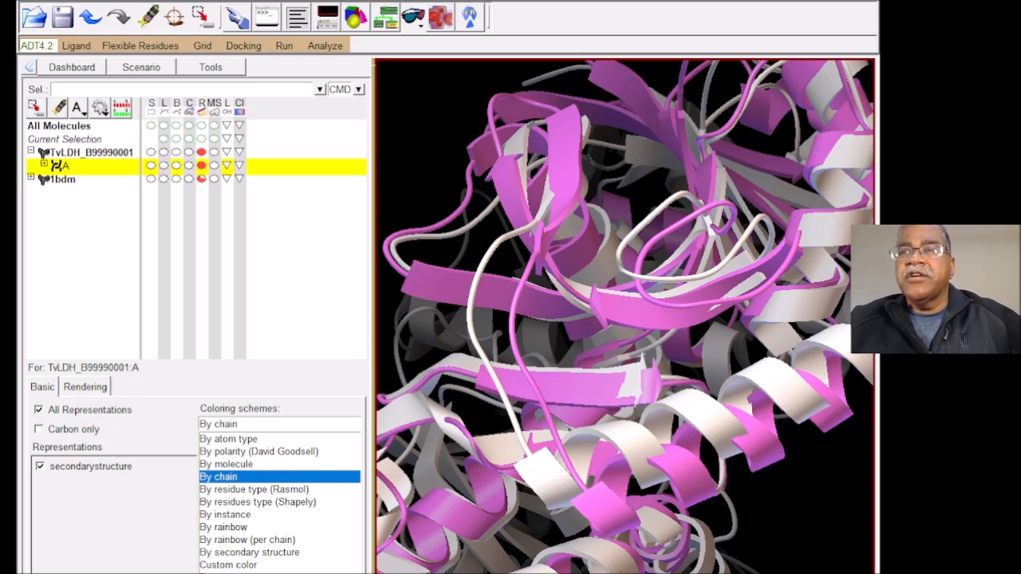
pyautogui.click(198, 571)
pyautogui.moveTo(644, 478); pyautogui.dragTo(606, 462)
pyautogui.scroll(-2, 606, 461)
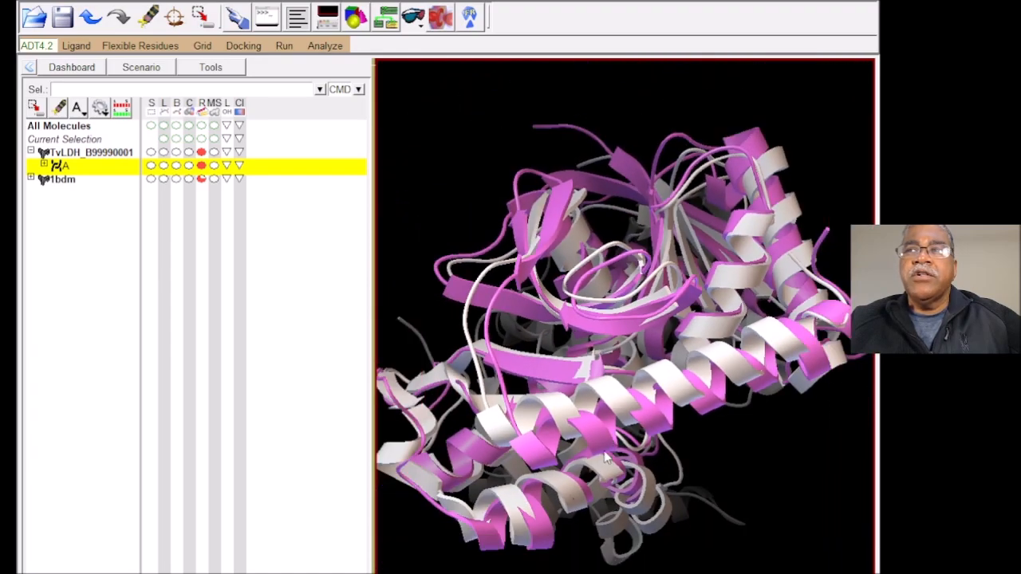
pyautogui.moveTo(621, 382); pyautogui.dragTo(672, 295)
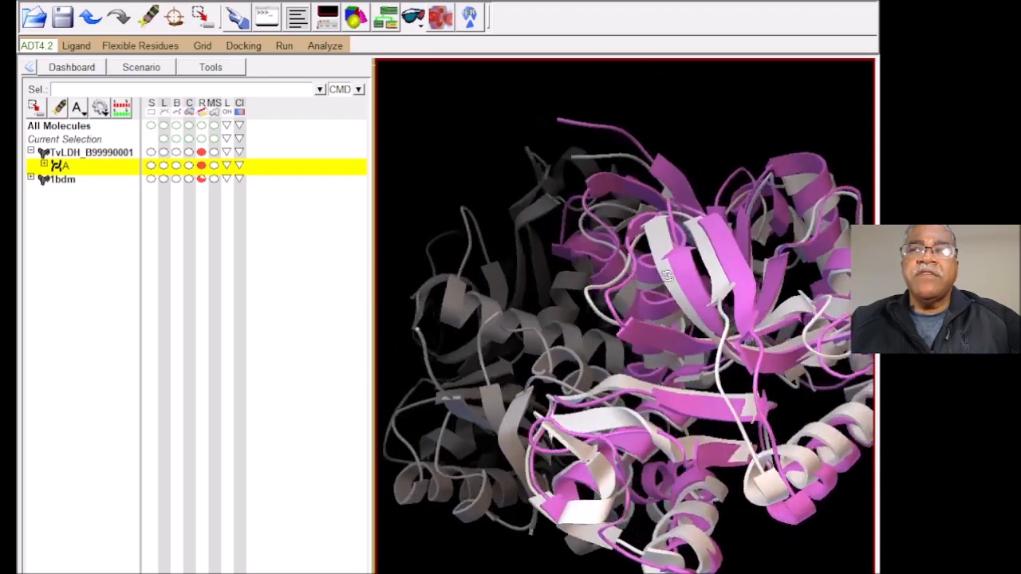
# Step: Expand chain A's residue list in TvLDH_B99990001 and display LEU8 as sticks and balls over the ribbons
pyautogui.moveTo(720, 430); pyautogui.dragTo(707, 452)
pyautogui.moveTo(694, 438); pyautogui.dragTo(650, 390)
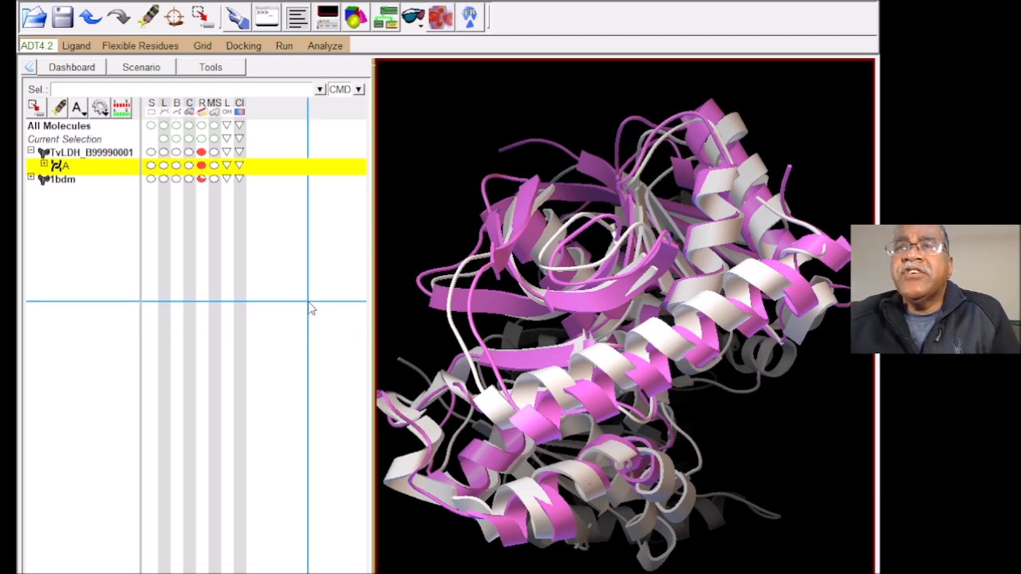
pyautogui.click(44, 164)
pyautogui.moveTo(50, 164); pyautogui.dragTo(180, 280)
pyautogui.click(177, 274)
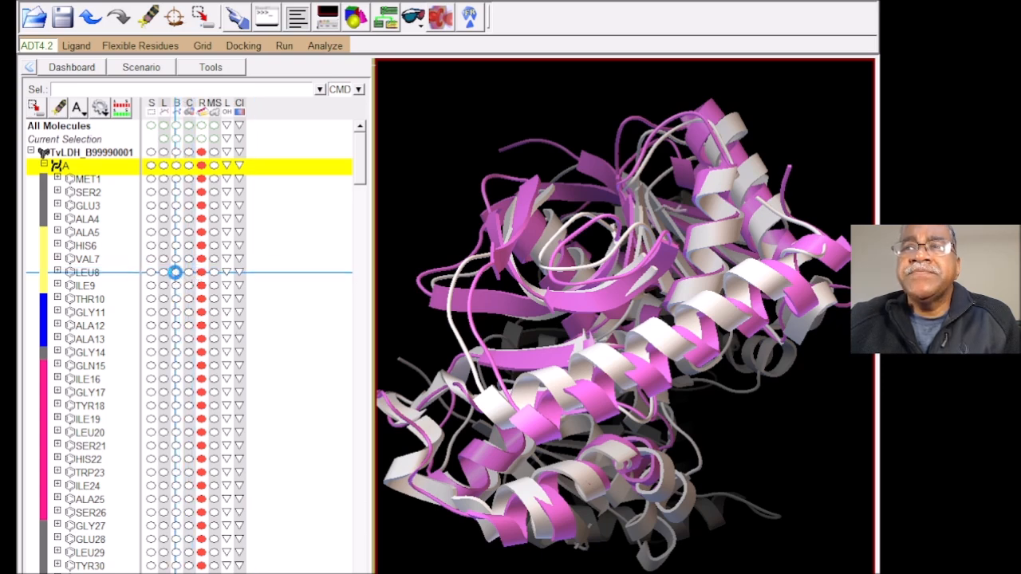
pyautogui.moveTo(579, 566); pyautogui.dragTo(552, 438)
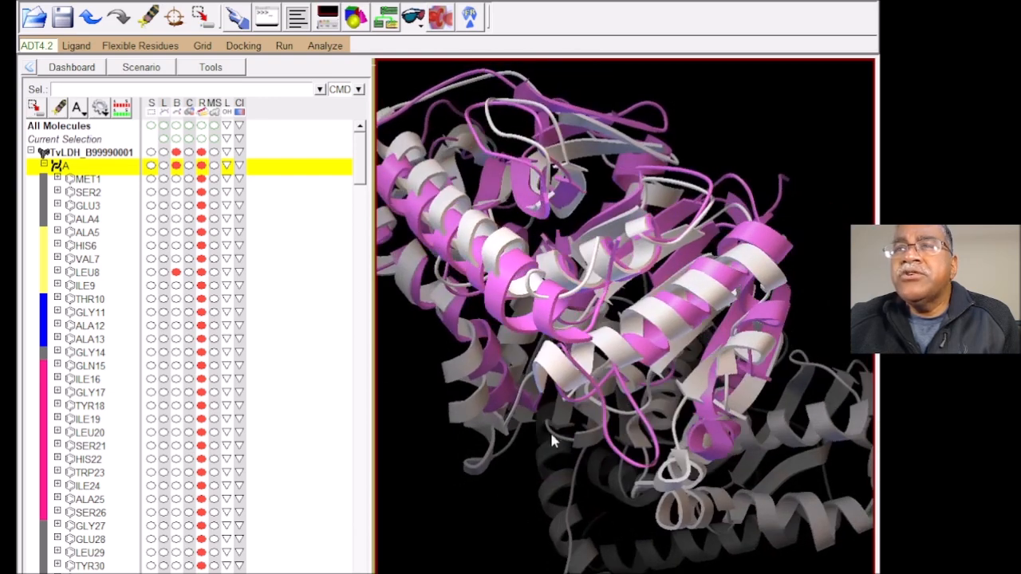
# Step: Try to color all representations of LEU8 by instance, and rotate the structures to locate the residue
pyautogui.click(239, 272)
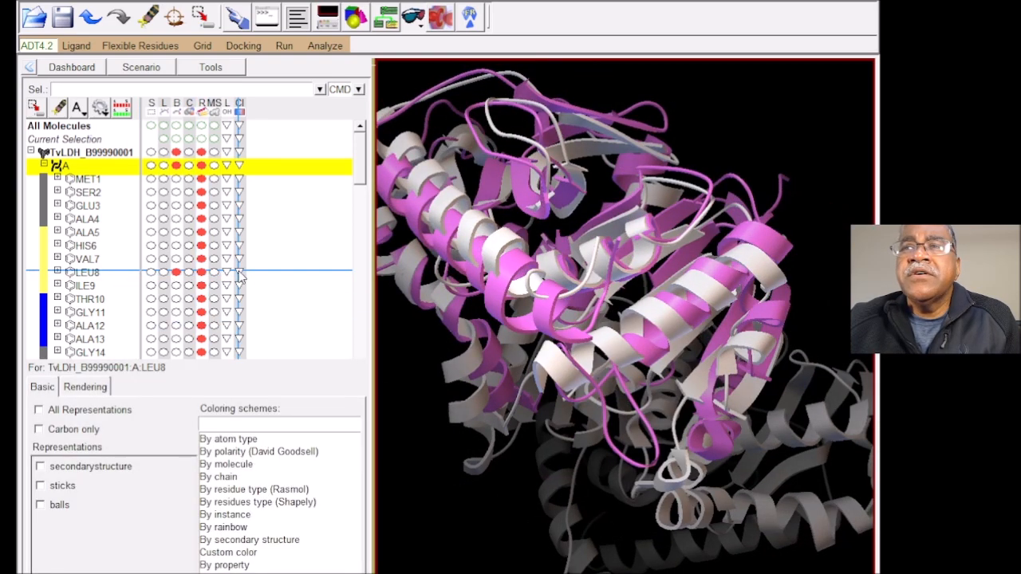
pyautogui.click(227, 516)
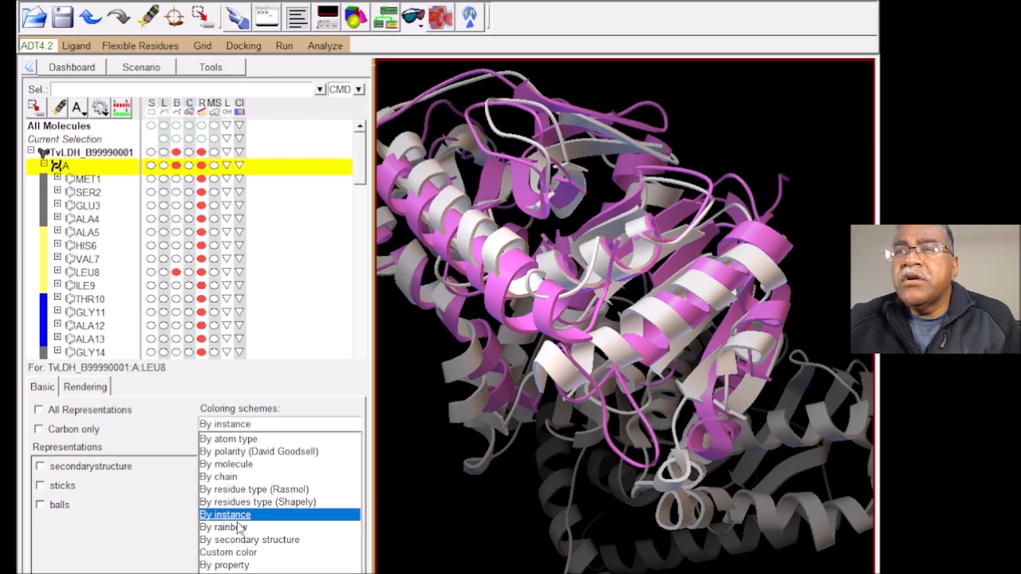
pyautogui.click(109, 413)
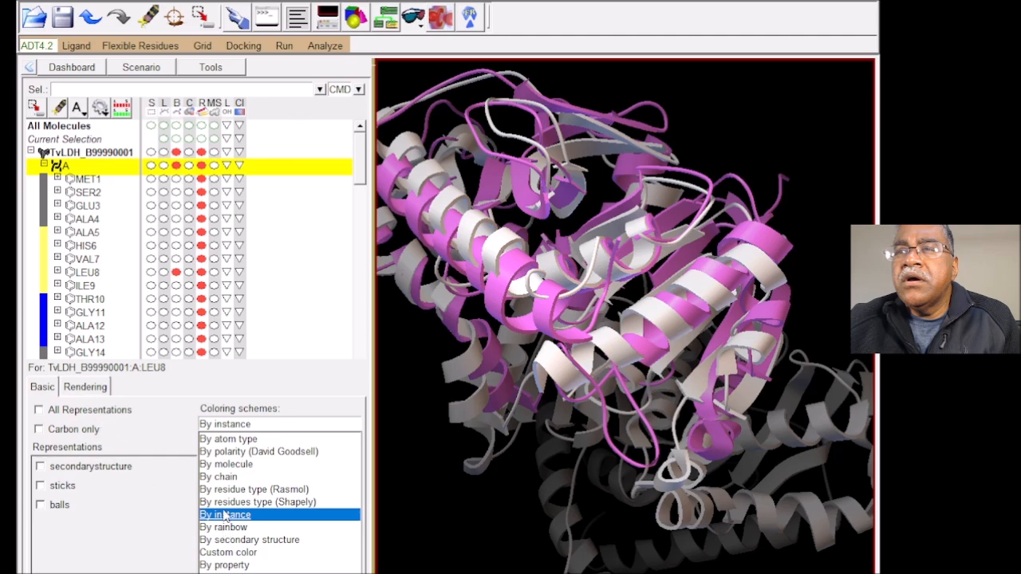
pyautogui.moveTo(603, 477); pyautogui.dragTo(521, 439)
pyautogui.scroll(-4, 520, 439)
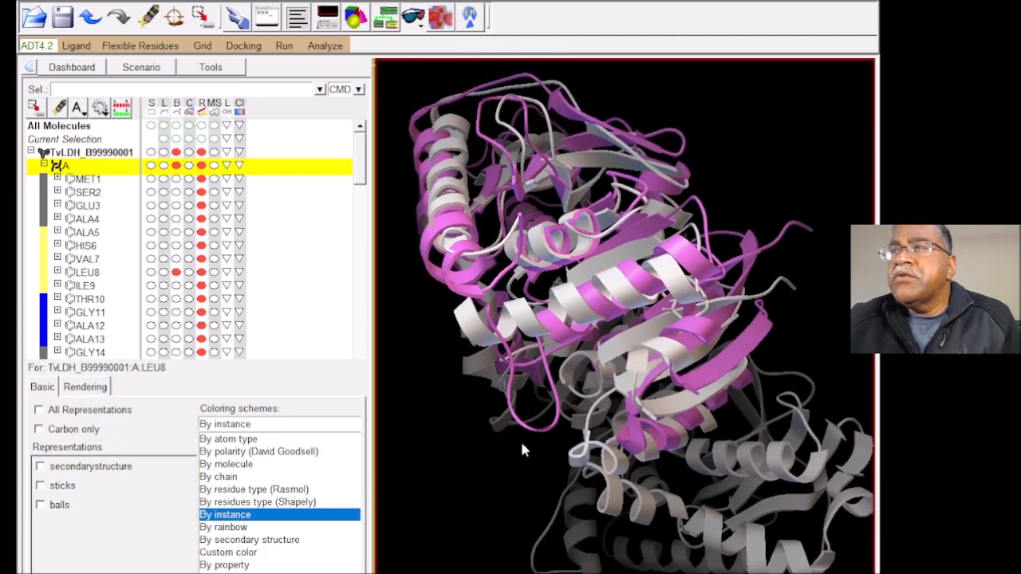
pyautogui.moveTo(632, 444); pyautogui.dragTo(412, 276)
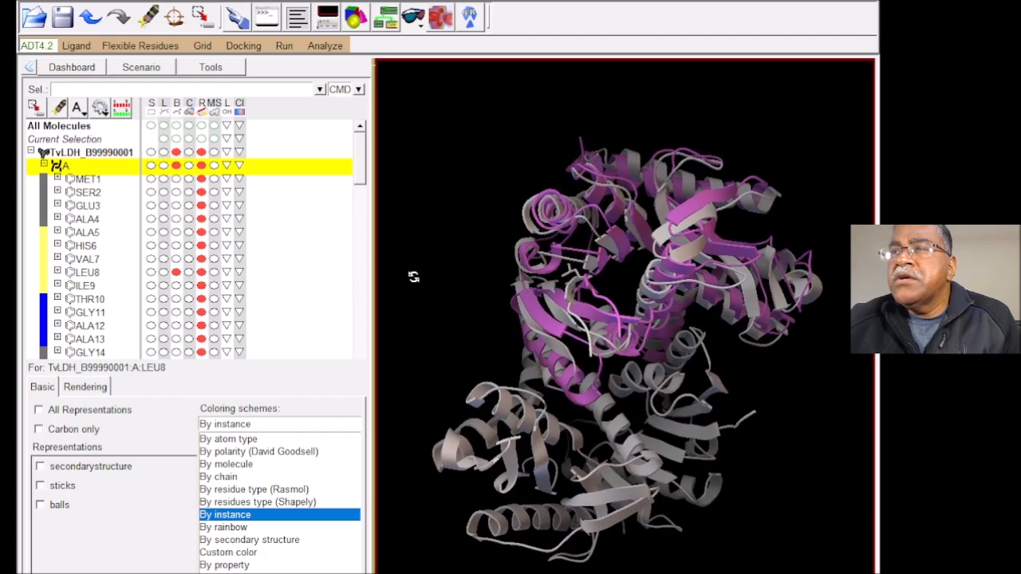
pyautogui.moveTo(712, 461); pyautogui.dragTo(543, 430)
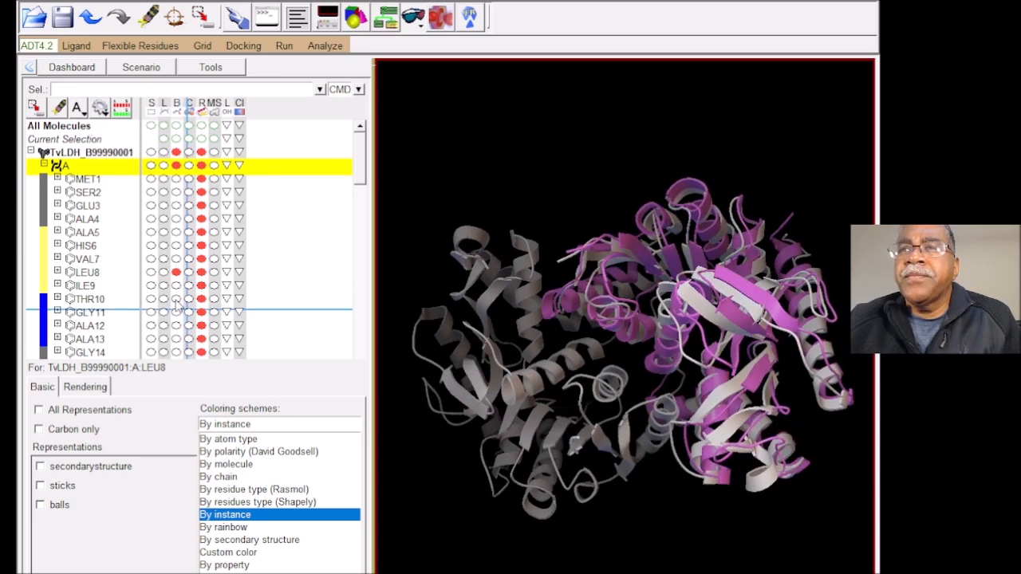
# Step: Display LEU8 and ILE9 in chain A as CPK spheres in place of sticks and balls
pyautogui.moveTo(595, 376); pyautogui.dragTo(608, 406)
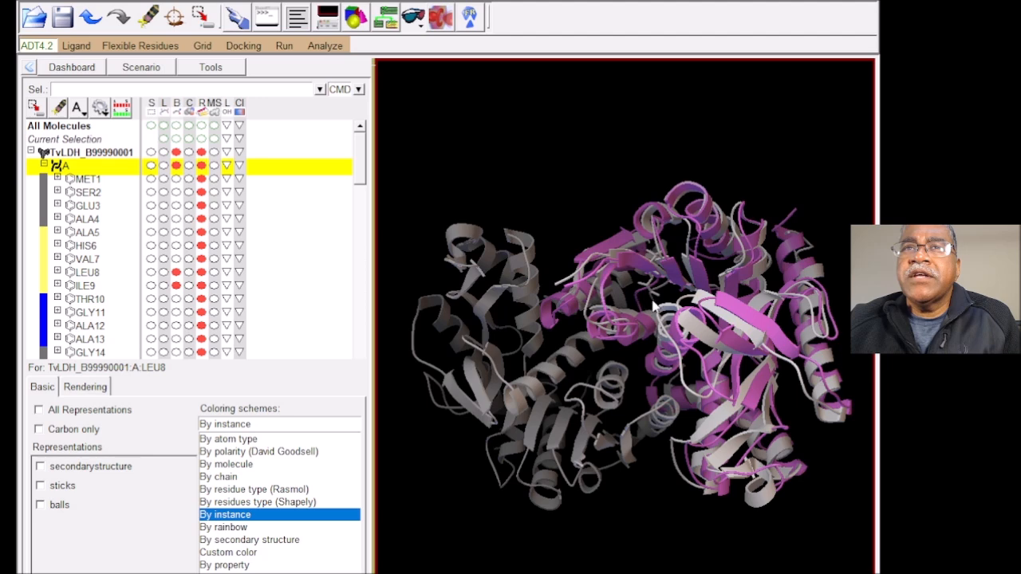
pyautogui.click(190, 273)
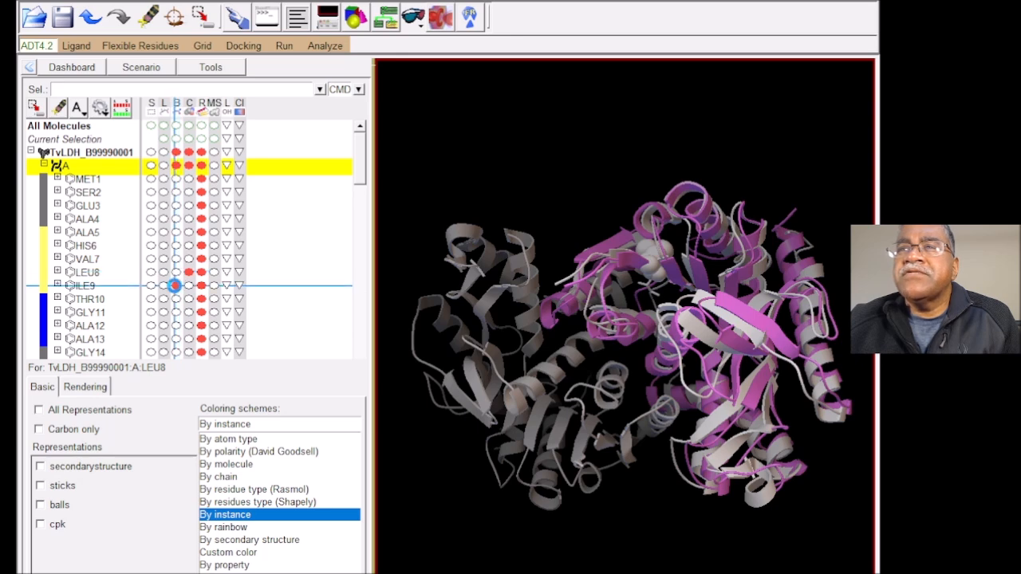
pyautogui.click(177, 284)
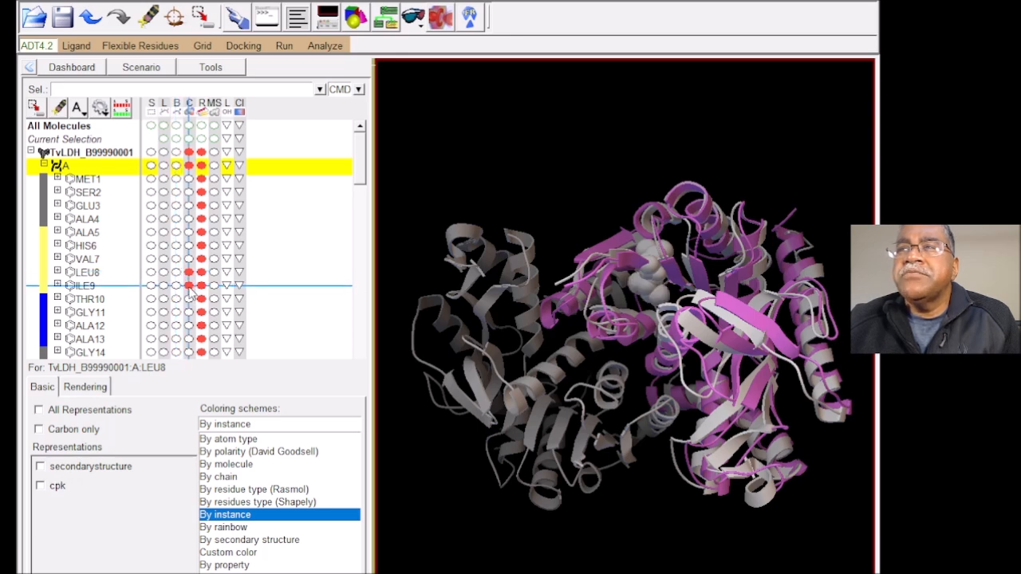
# Step: Color LEU8's CPK spheres by instance
pyautogui.moveTo(449, 455); pyautogui.dragTo(456, 498)
pyautogui.click(231, 554)
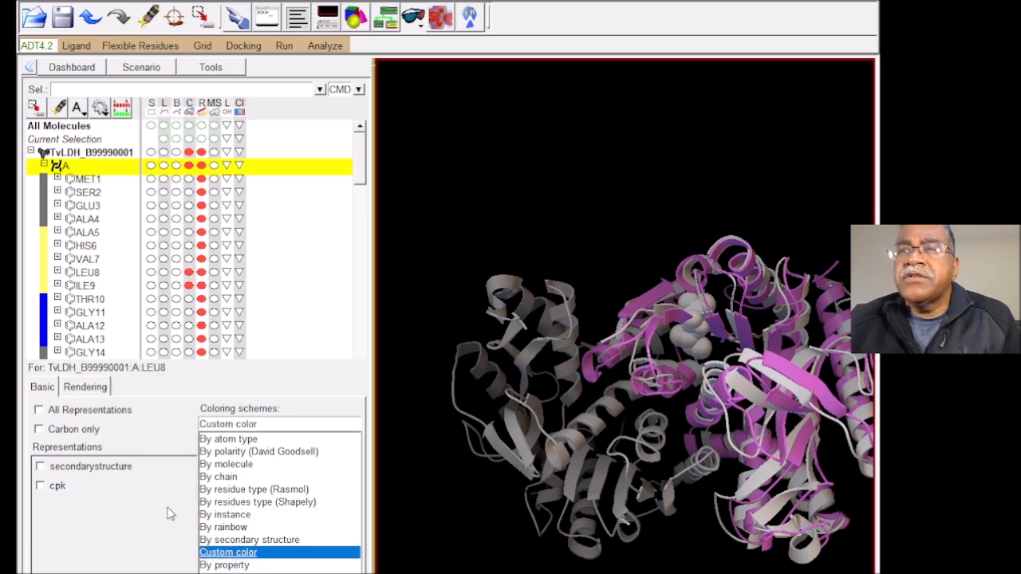
pyautogui.click(222, 468)
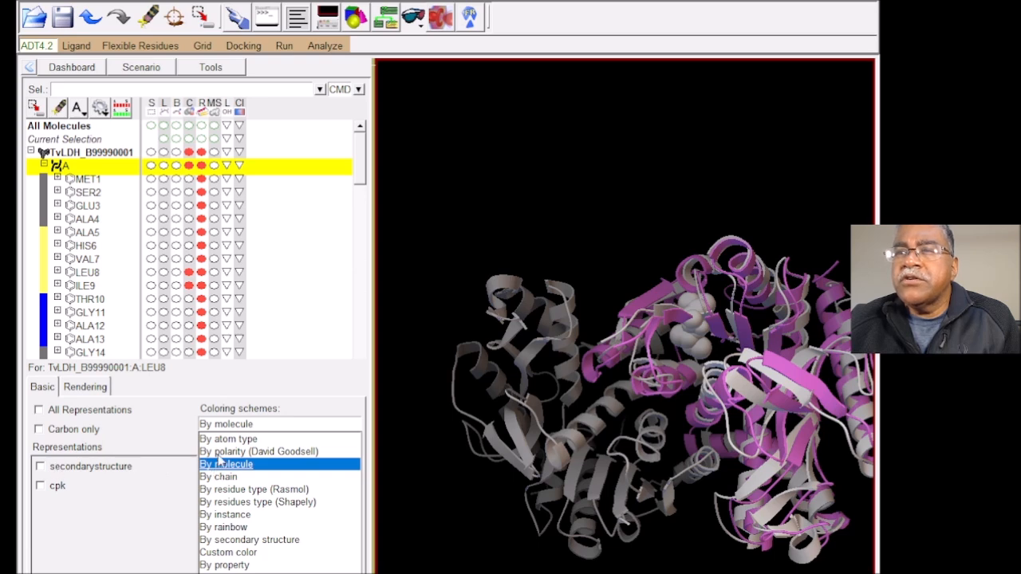
pyautogui.click(237, 517)
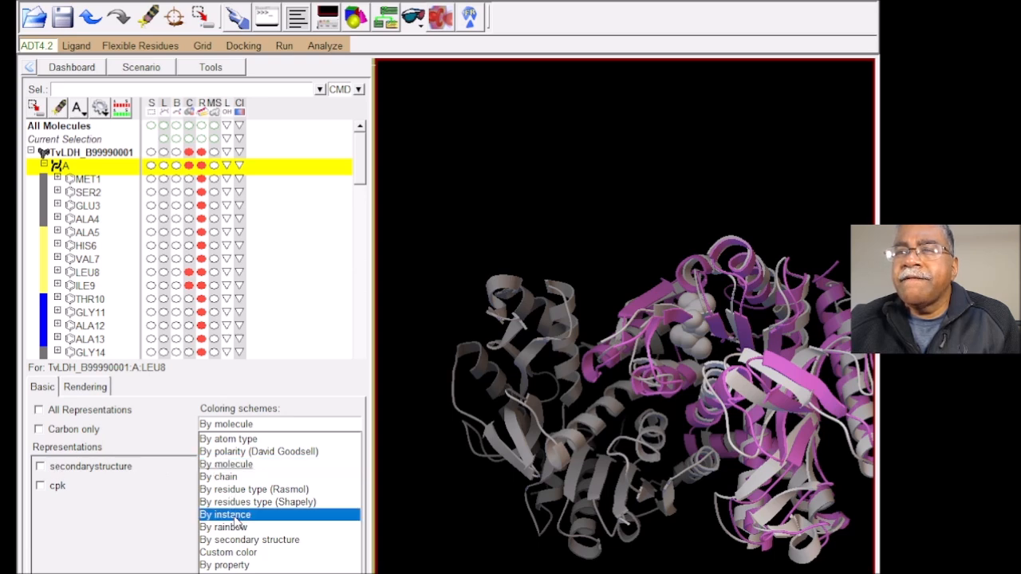
pyautogui.click(62, 488)
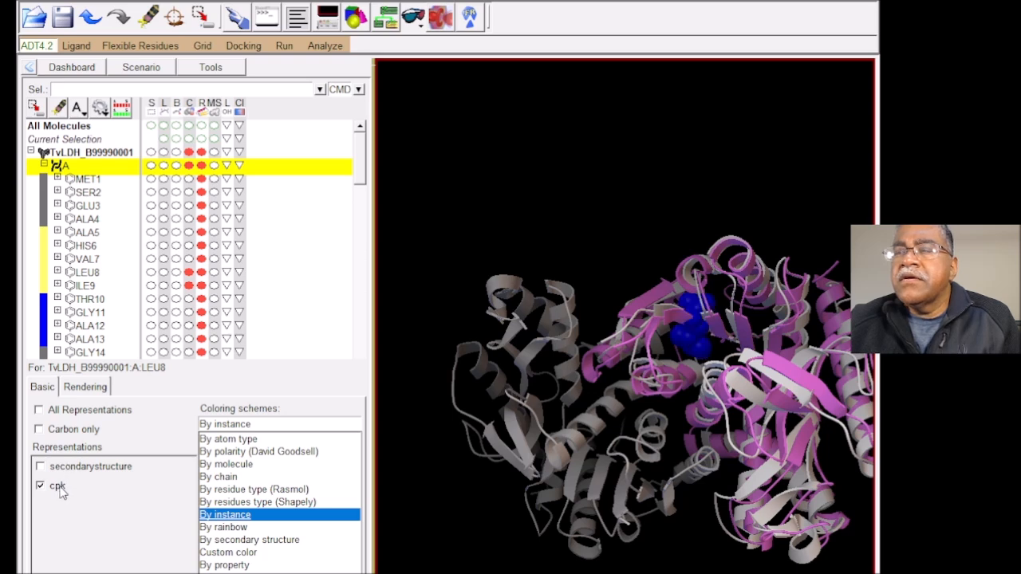
# Step: Close LEU8's coloring options and remove its CPK spheres from the view
pyautogui.click(195, 573)
pyautogui.moveTo(698, 477); pyautogui.dragTo(616, 434)
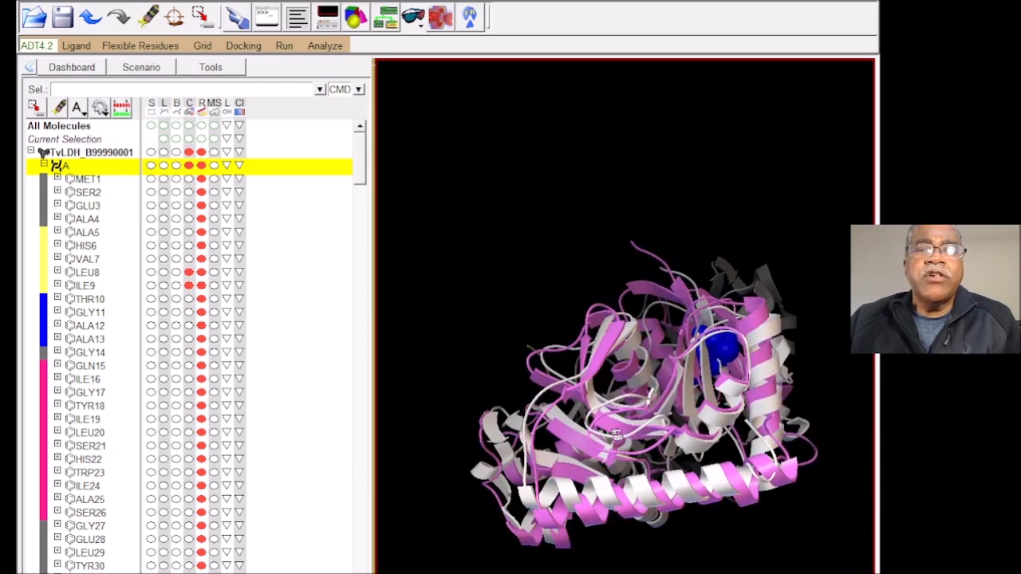
pyautogui.click(190, 273)
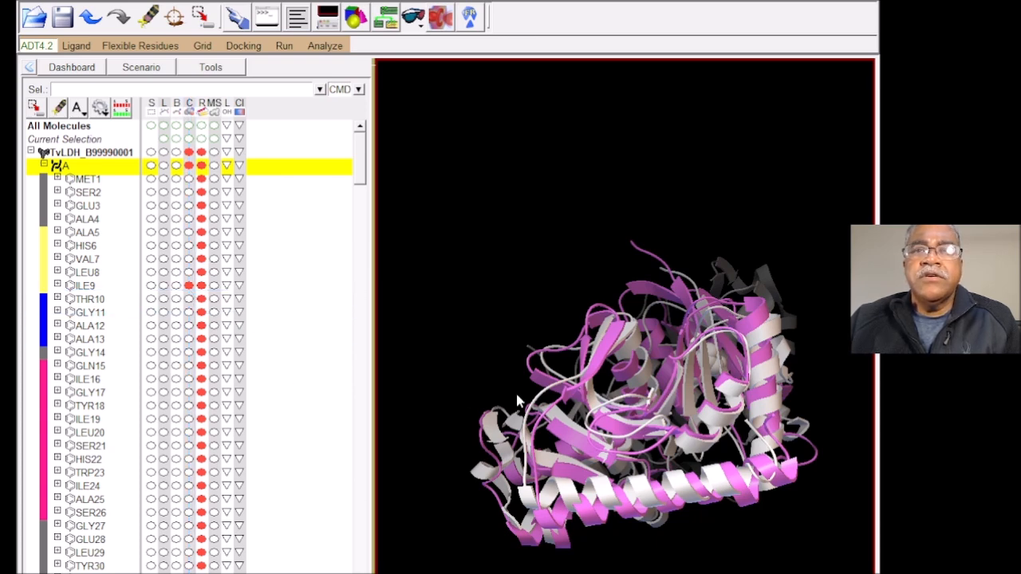
# Step: Examine the overlapping ribbons of the model and 1bdm, with ILE9's CPK spheres, from several angles and distances
pyautogui.scroll(5, 517, 401)
pyautogui.scroll(-3, 517, 401)
pyautogui.scroll(4, 517, 401)
pyautogui.scroll(-5, 516, 401)
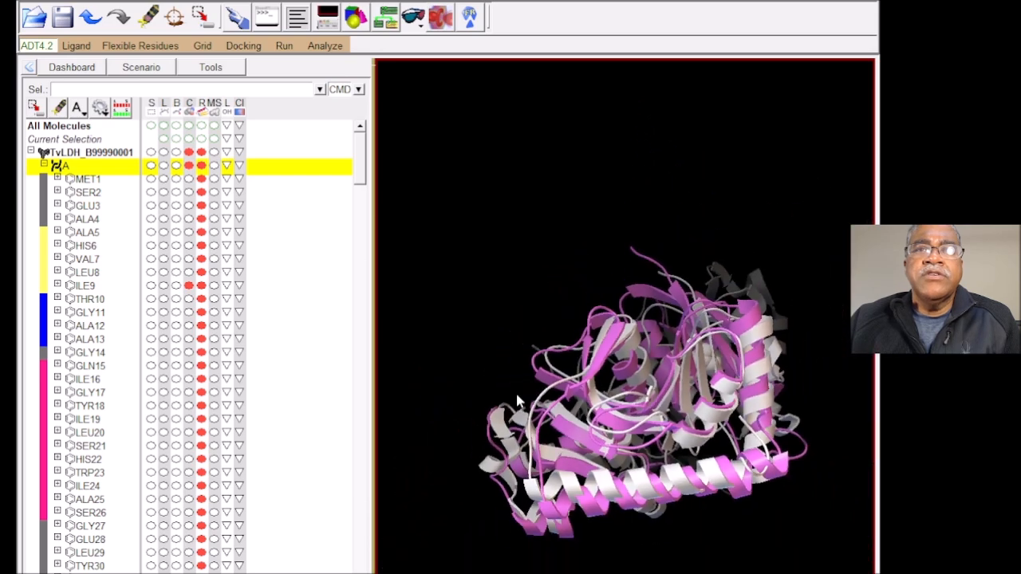
pyautogui.moveTo(637, 372); pyautogui.dragTo(647, 397)
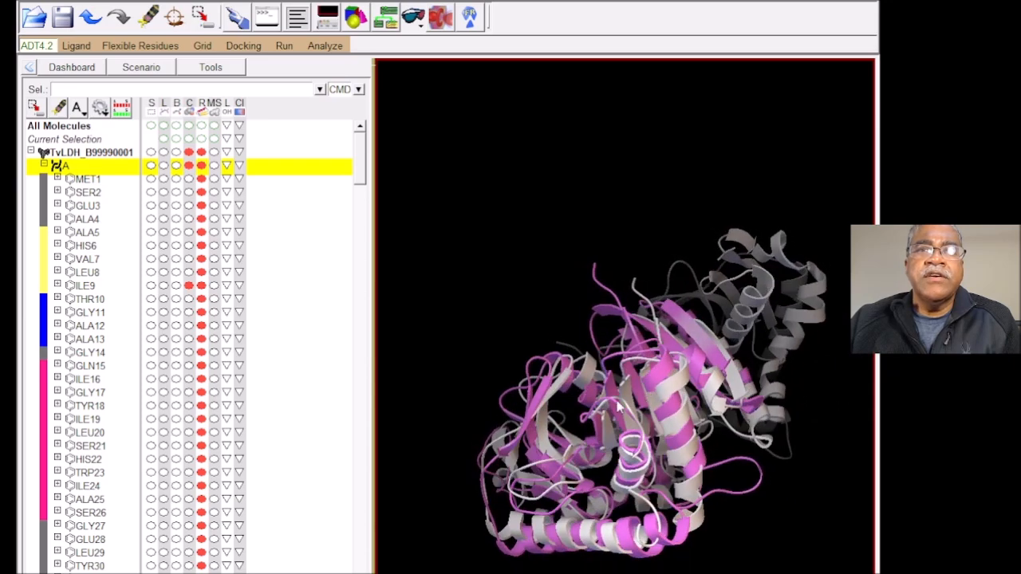
pyautogui.scroll(6, 607, 418)
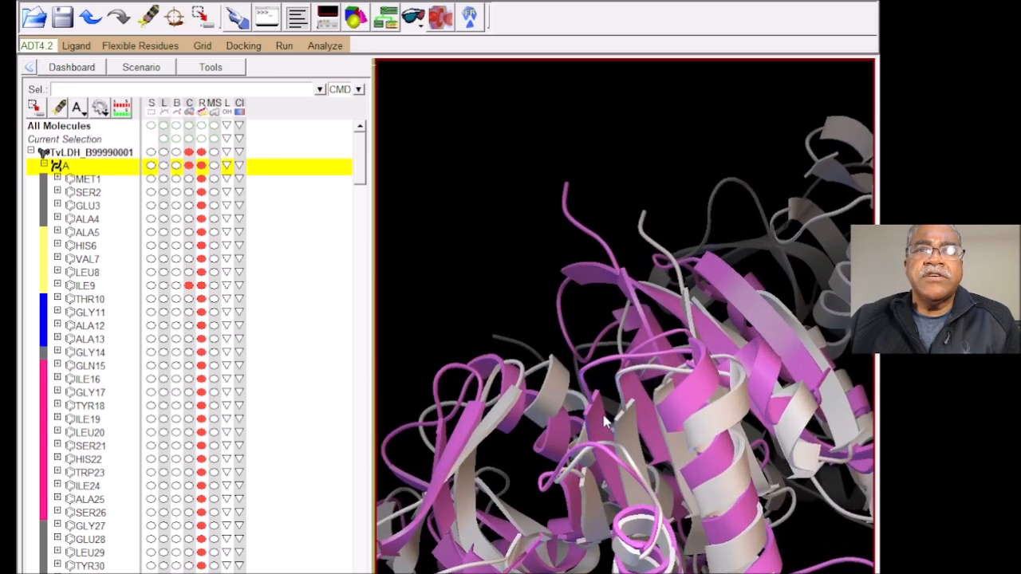
pyautogui.scroll(-7, 602, 415)
pyautogui.moveTo(598, 417)
pyautogui.mouseDown()
pyautogui.moveTo(691, 417)
pyautogui.moveTo(645, 399)
pyautogui.moveTo(585, 558)
pyautogui.moveTo(605, 419)
pyautogui.moveTo(599, 327)
pyautogui.moveTo(530, 485)
pyautogui.moveTo(572, 522)
pyautogui.moveTo(597, 339)
pyautogui.moveTo(619, 387)
pyautogui.moveTo(583, 257)
pyautogui.moveTo(597, 473)
pyautogui.moveTo(704, 433)
pyautogui.moveTo(579, 390)
pyautogui.moveTo(592, 403)
pyautogui.mouseUp()
pyautogui.moveTo(590, 543); pyautogui.dragTo(779, 482)
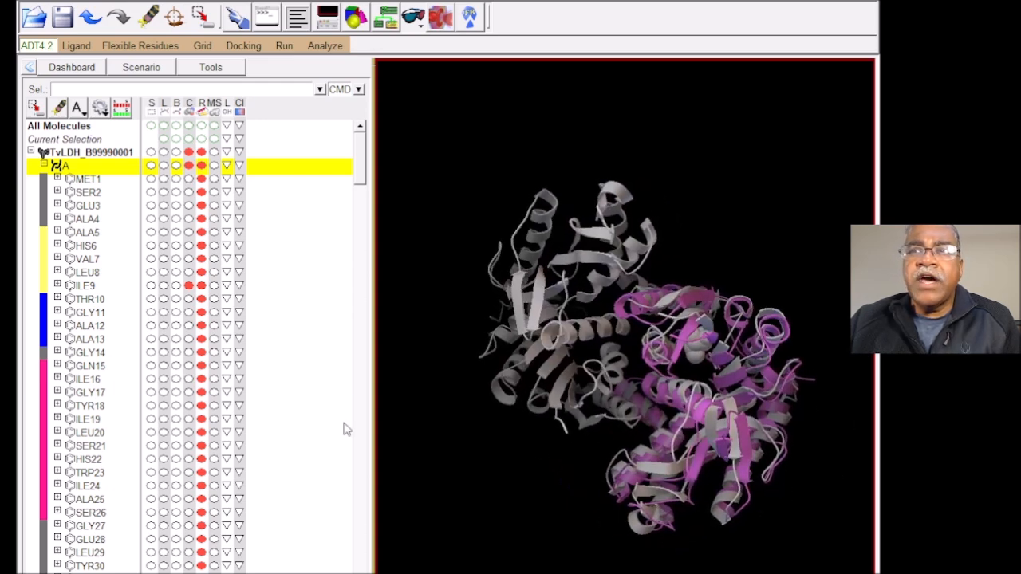
# Step: Expand residue ALA13 in chain A to list its atoms
pyautogui.click(57, 339)
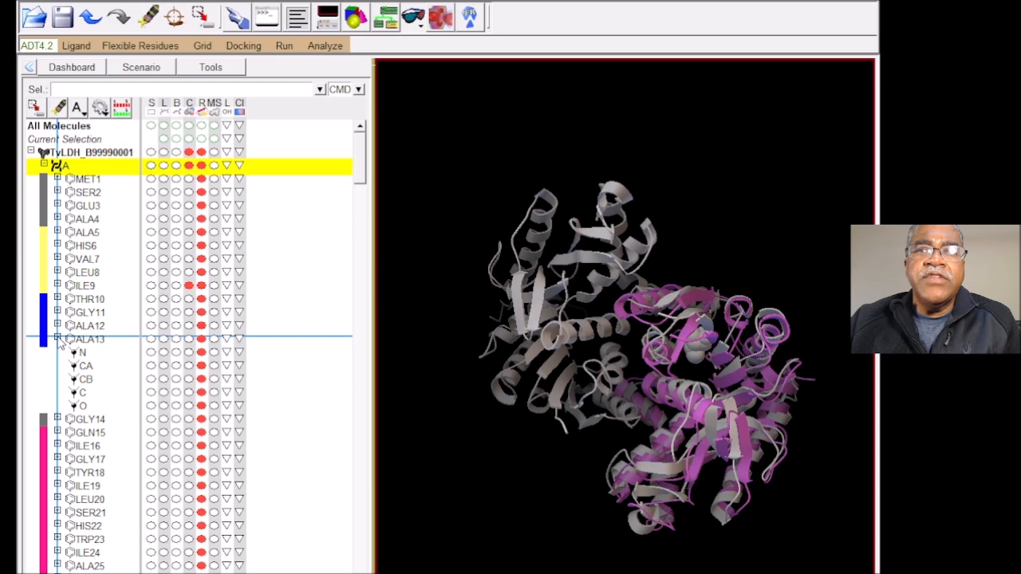